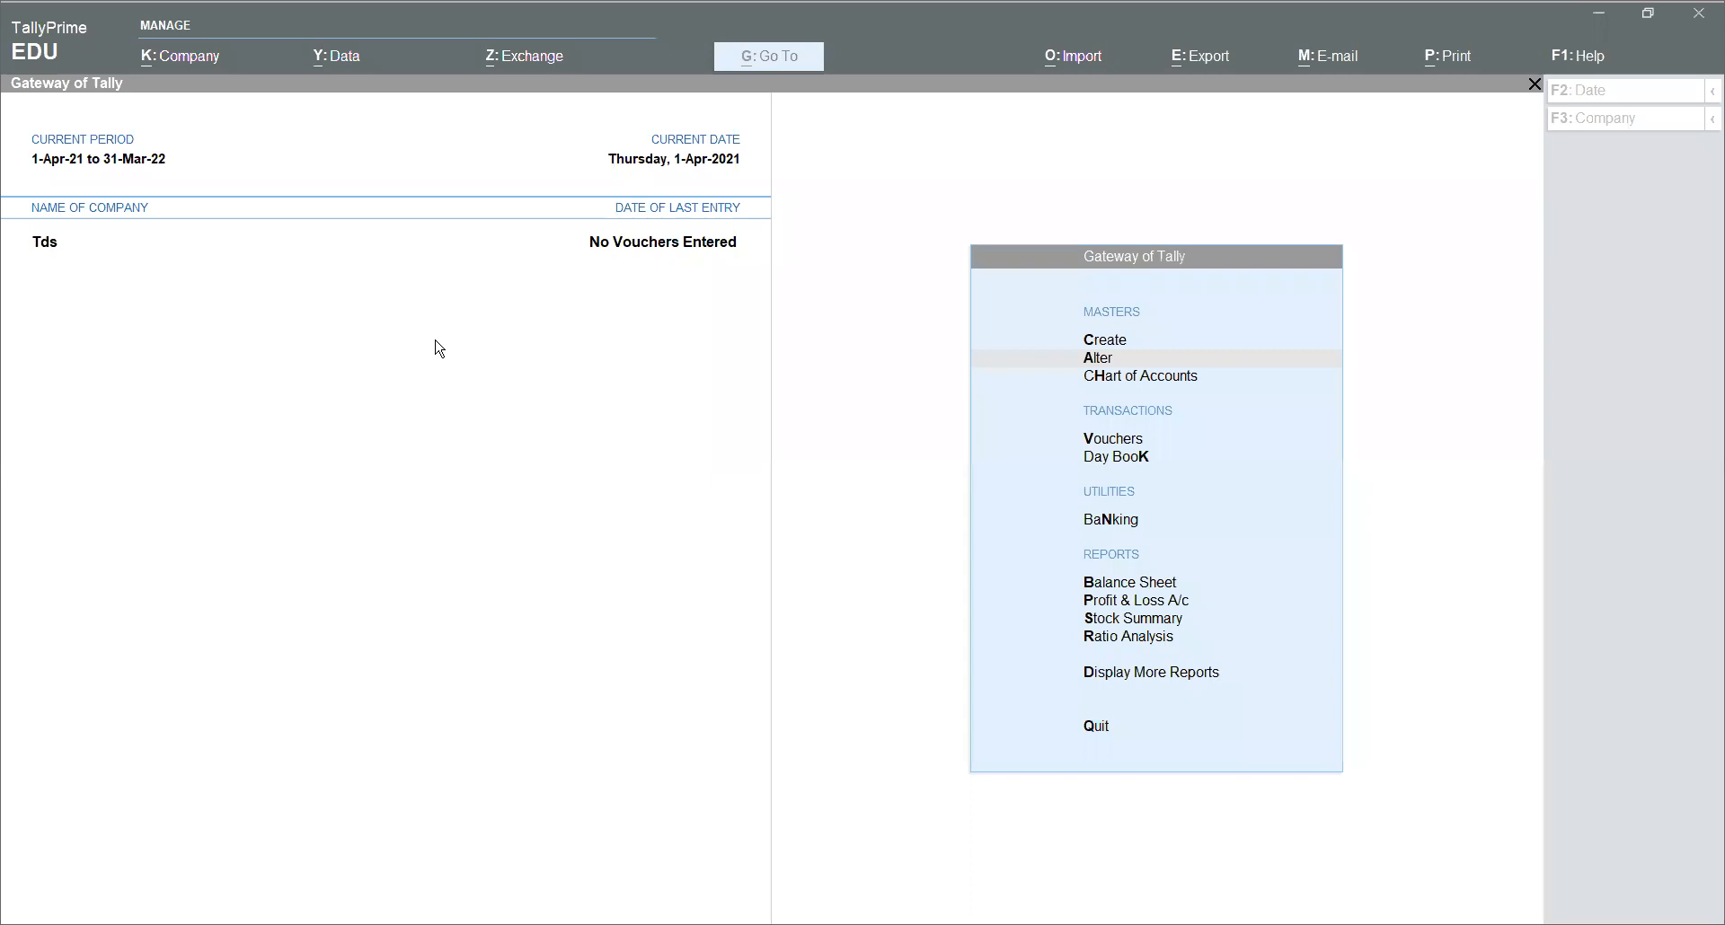
- Open the Company Features settings for the Tds company from the Company menu
left_click(436, 342)
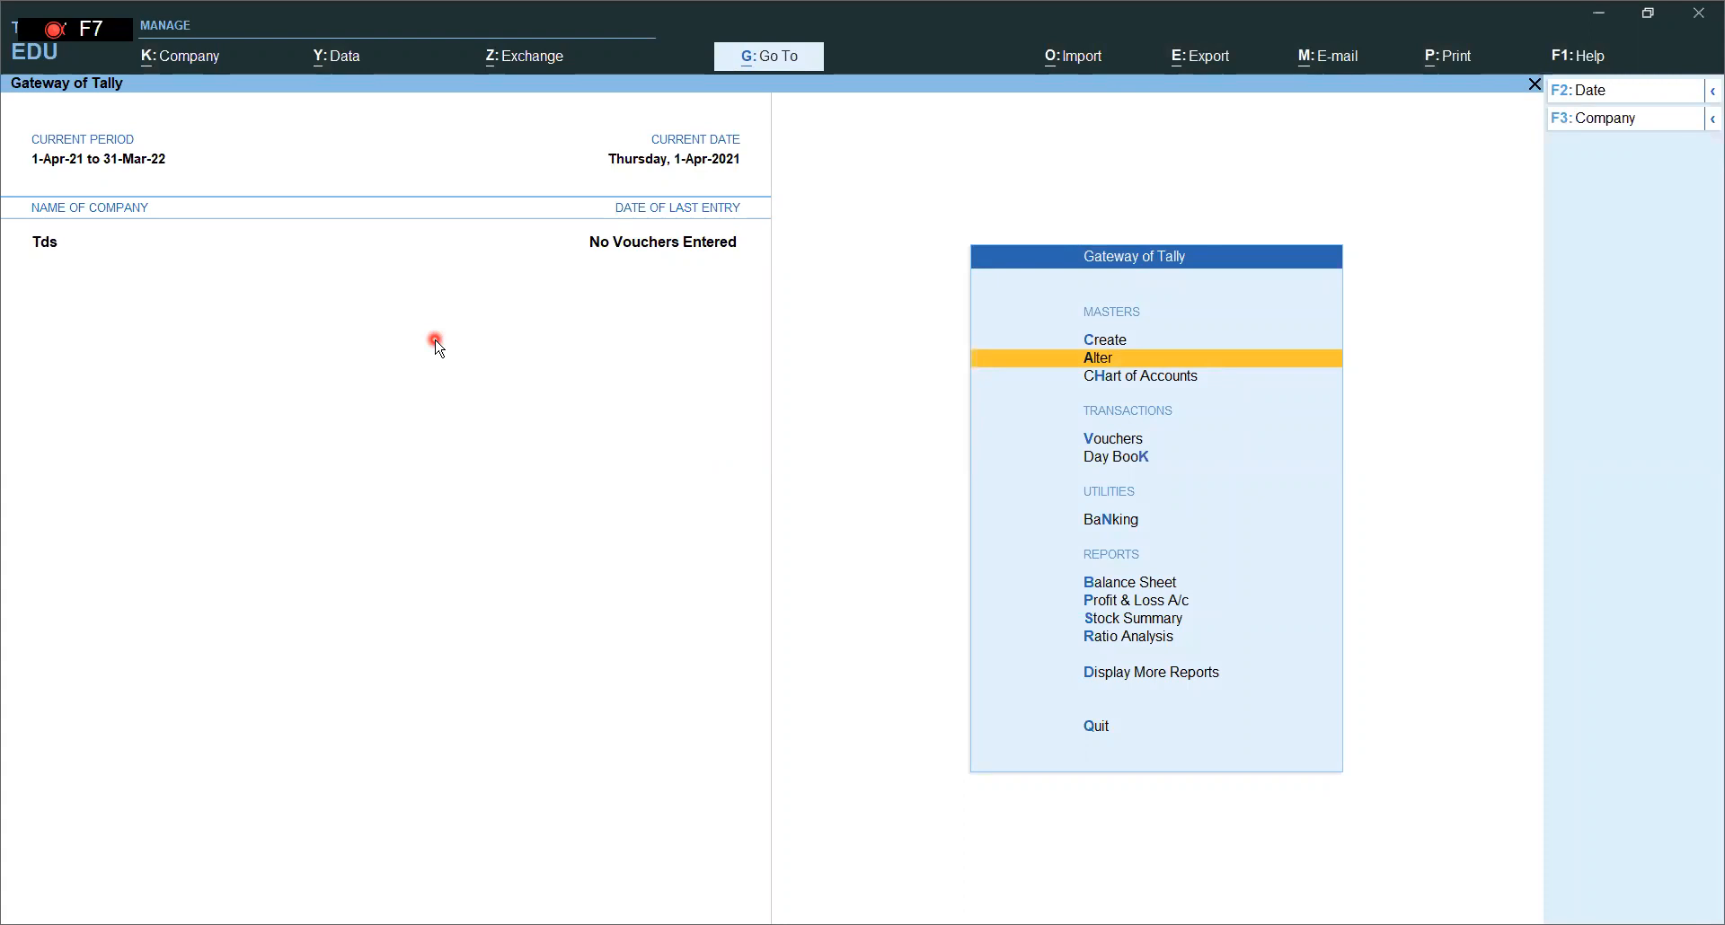
left_click(194, 61)
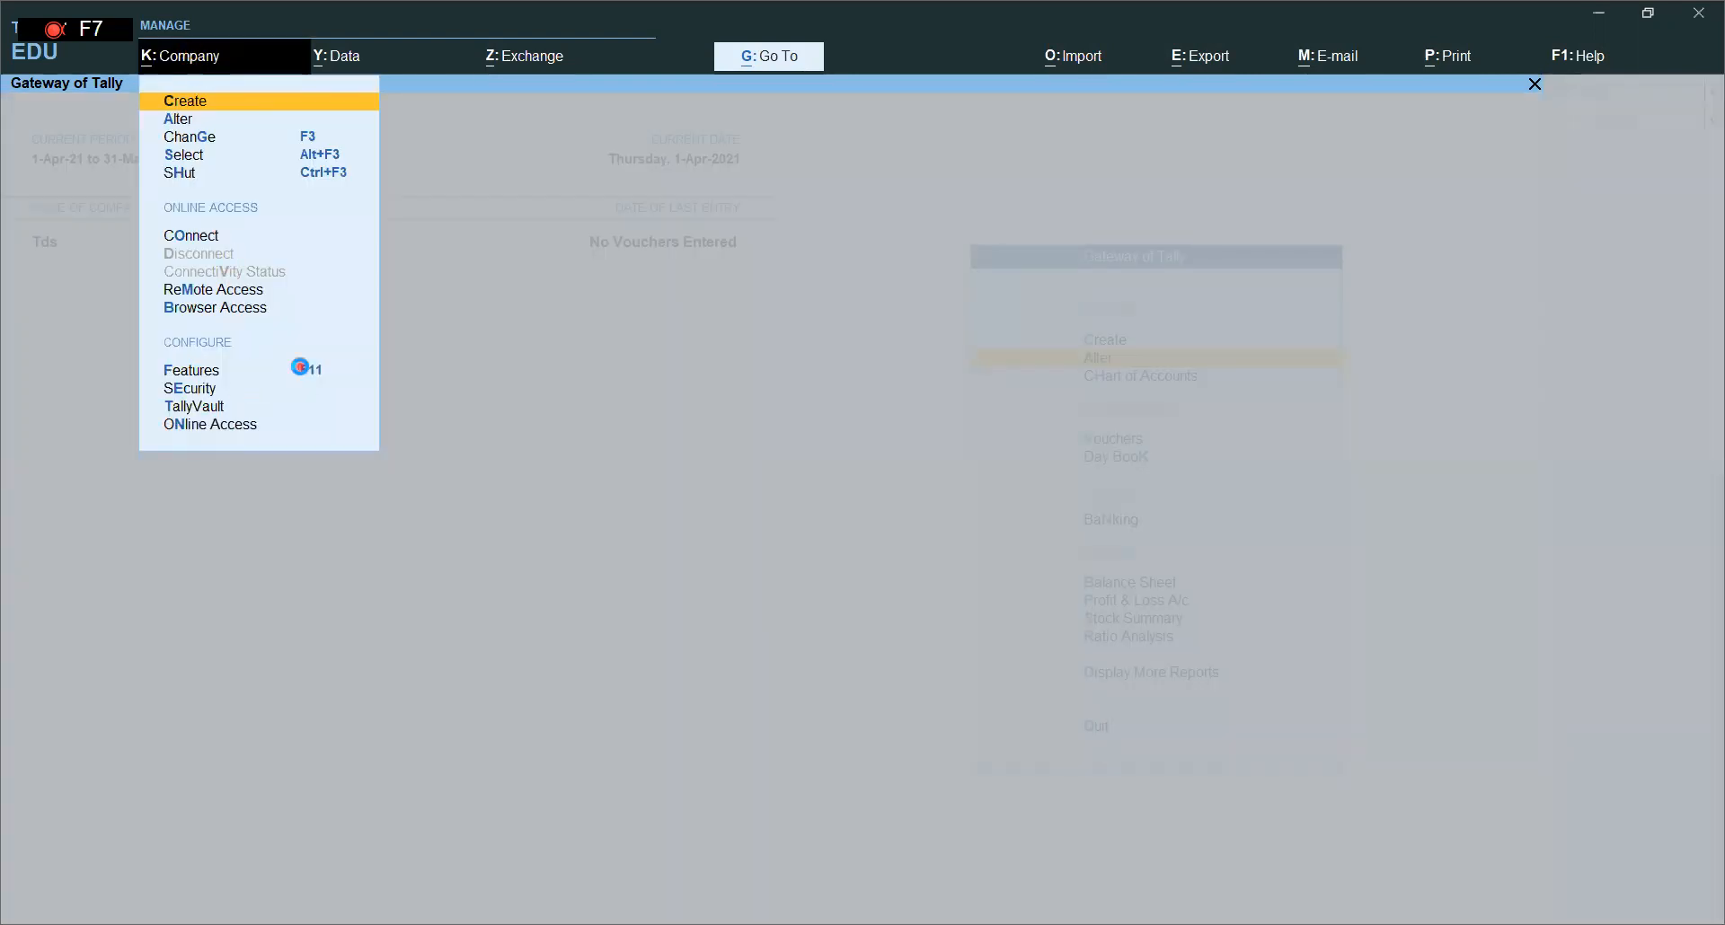
left_click(299, 367)
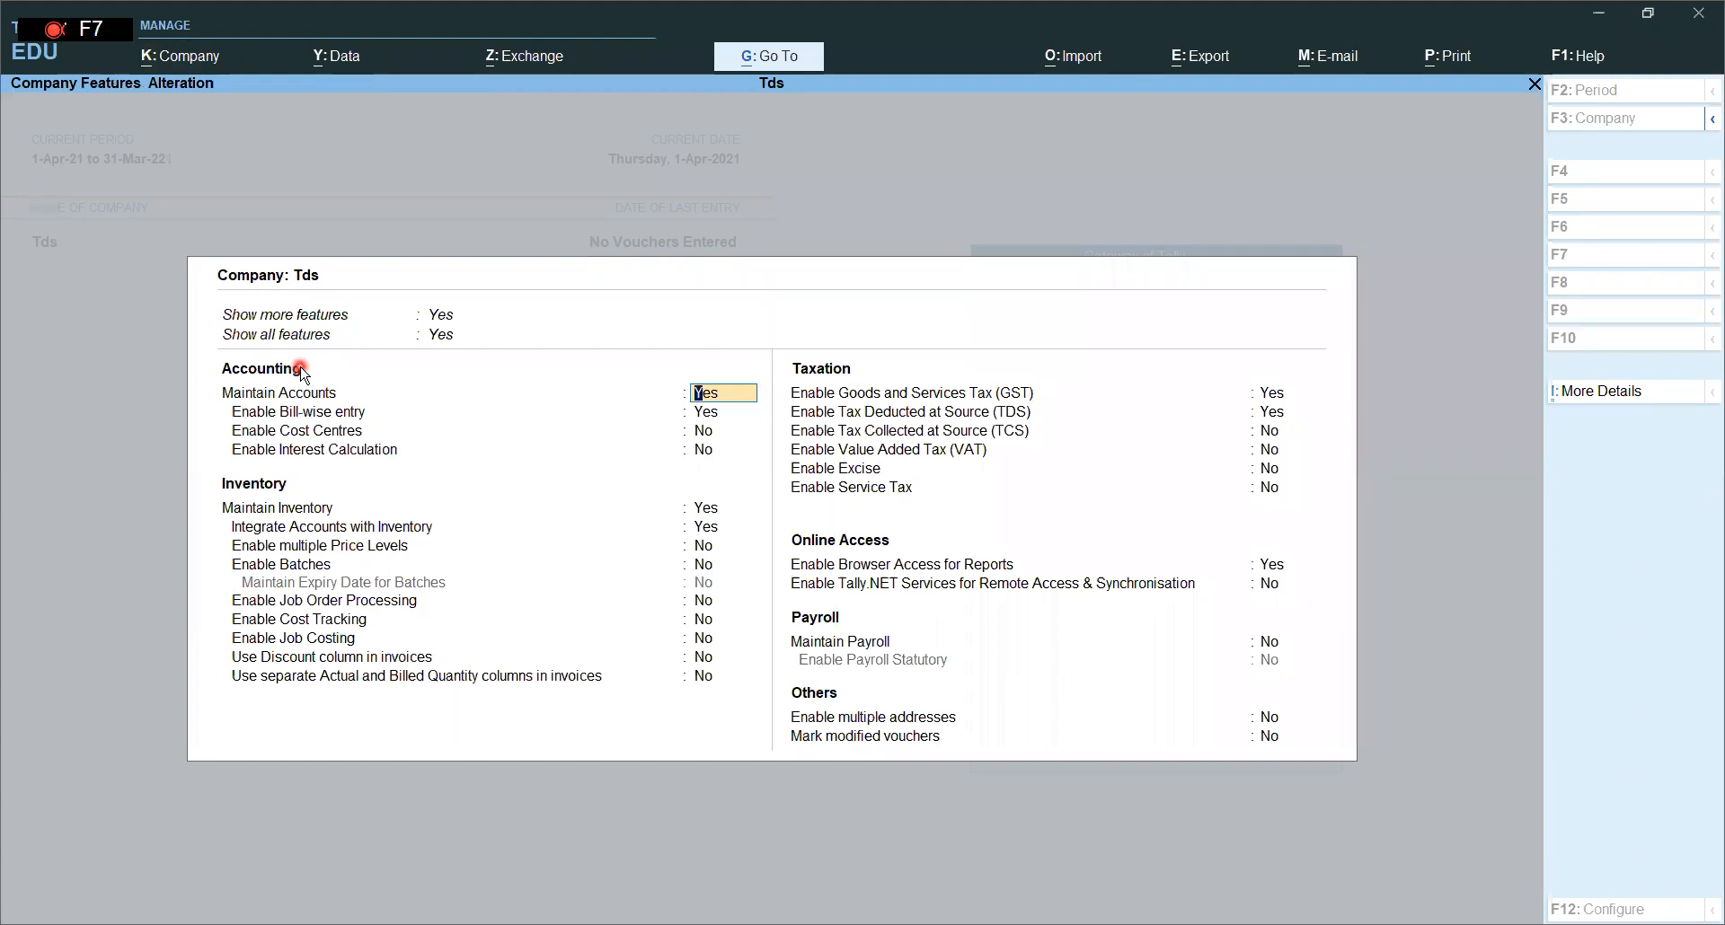
- Accept Enable Tax Deducted at Source (TDS) as Yes to reach the TDS deductor details
left_click(1272, 415)
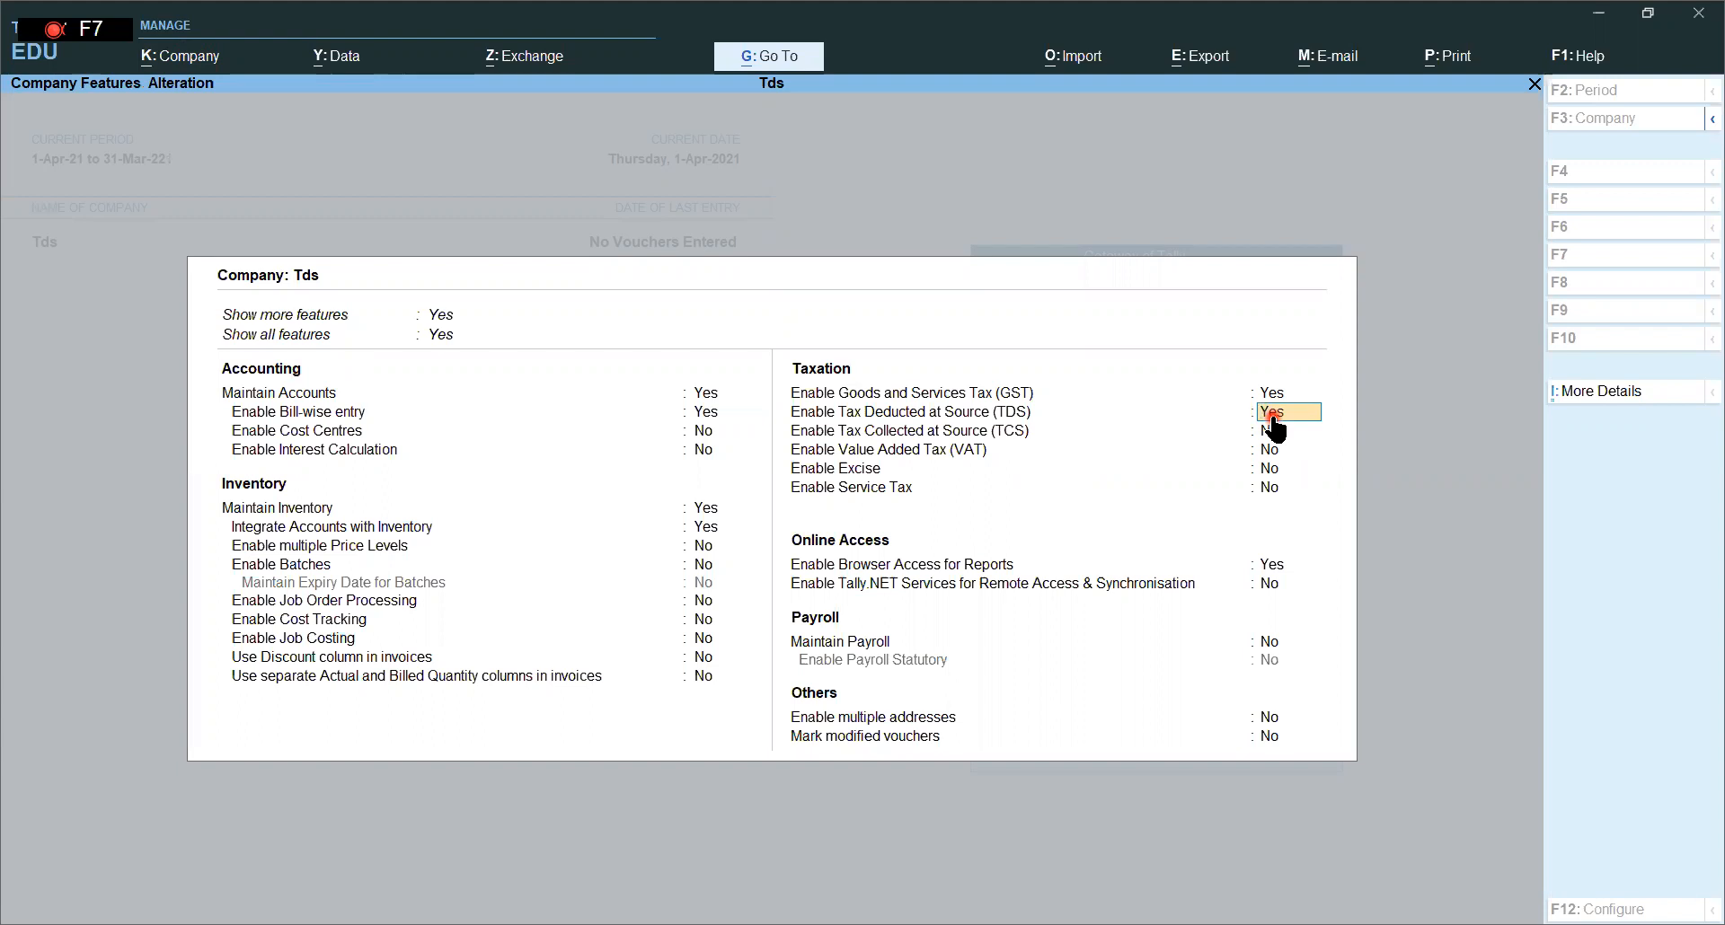
left_click(1272, 415)
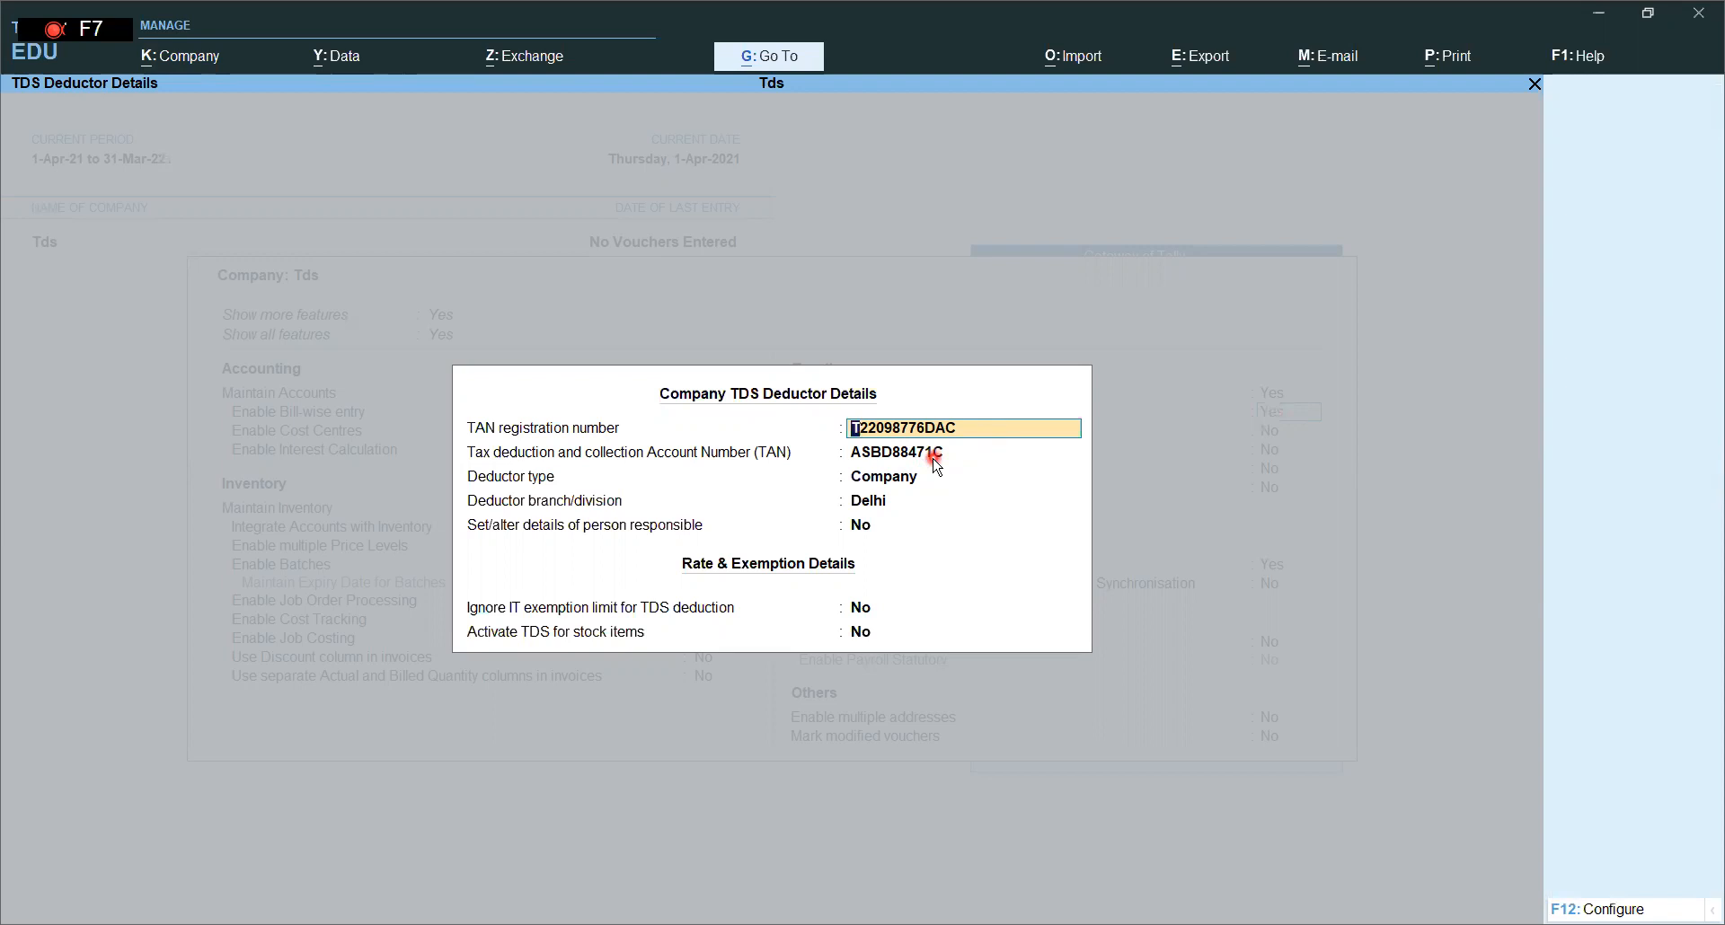
- Keep deductor type Company and branch Delhi, and answer Yes to set person responsible details
key("Return")
key("Return")
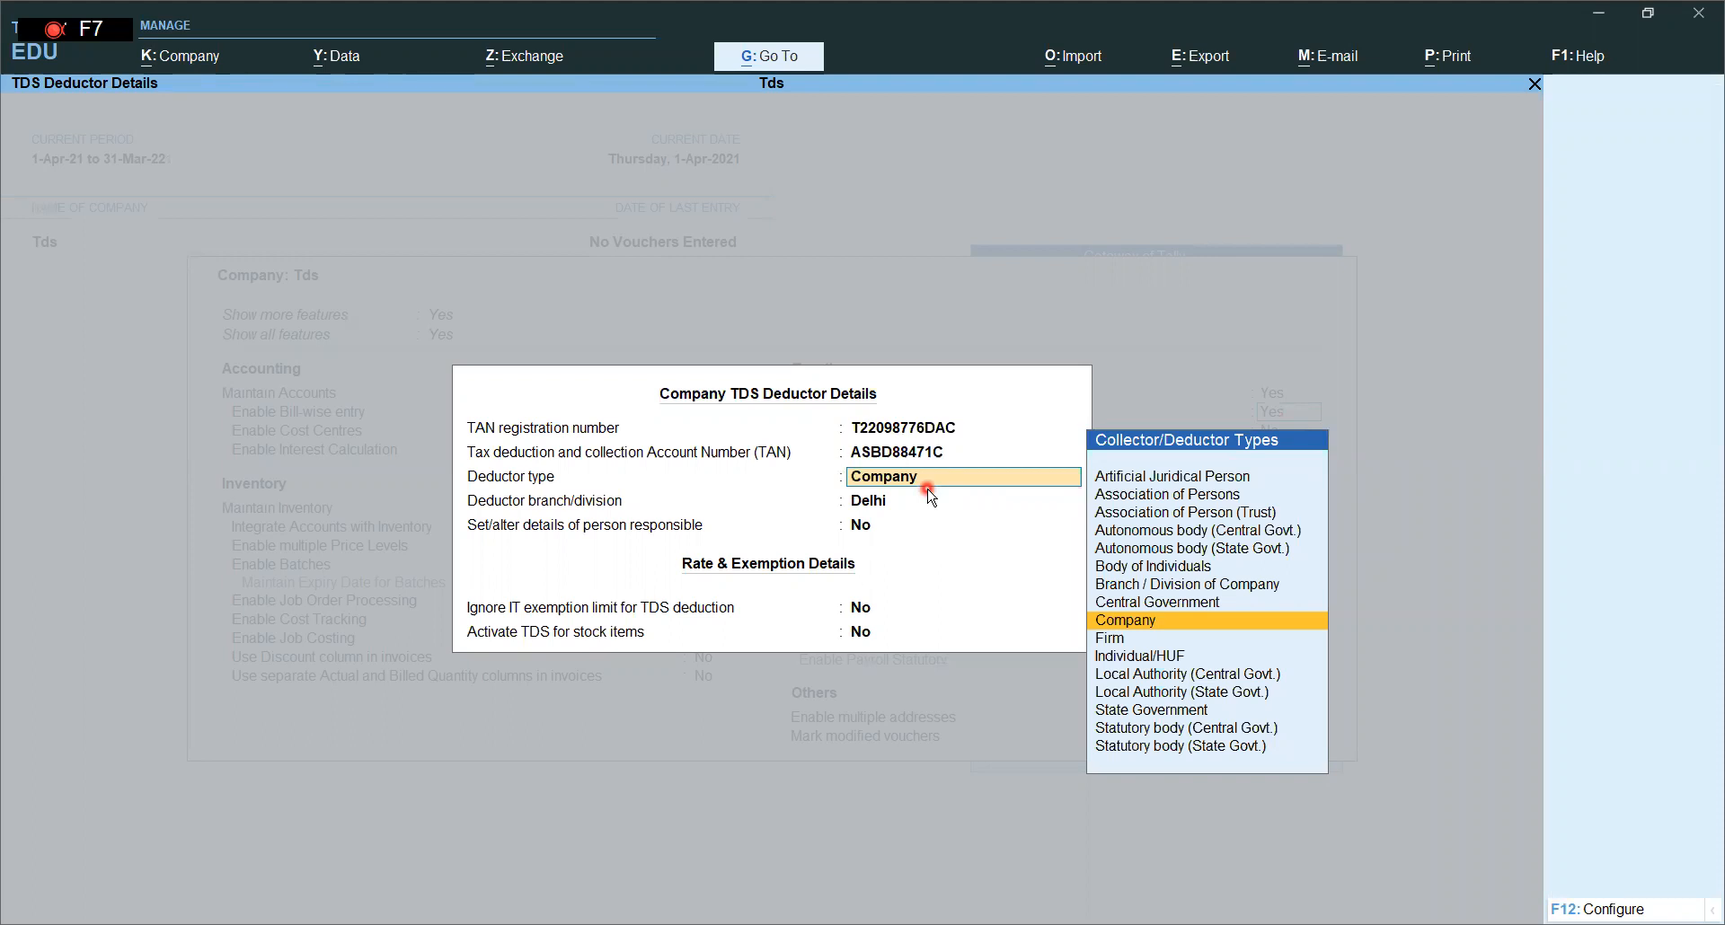
key("Return")
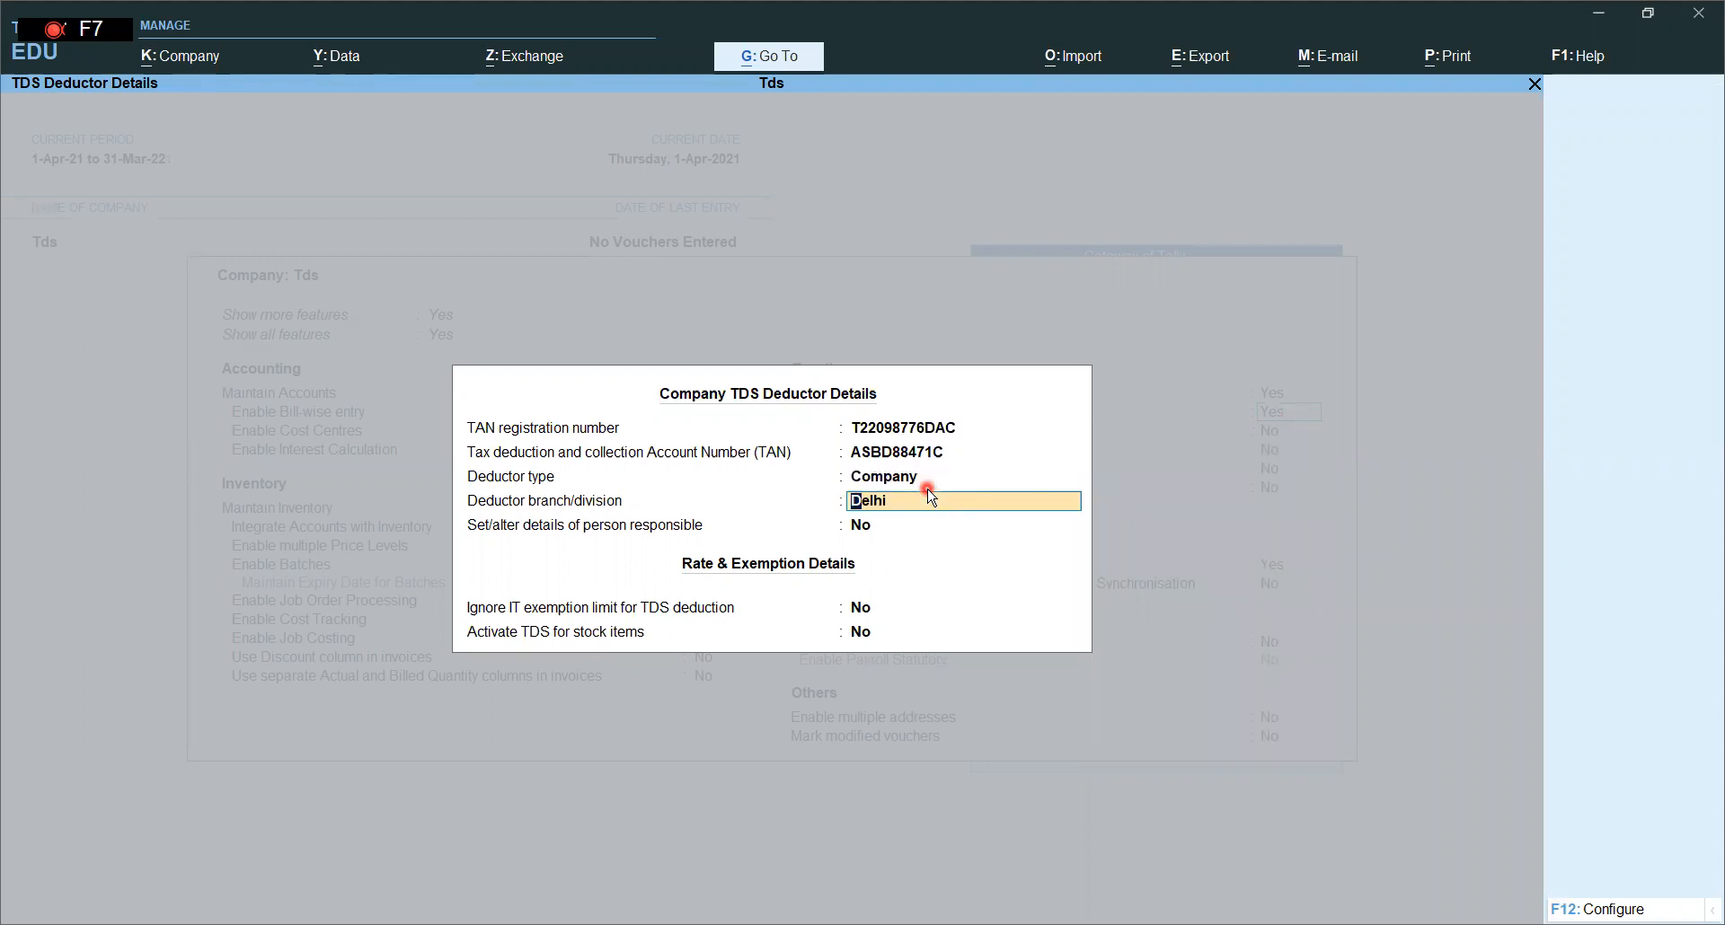
key("Return")
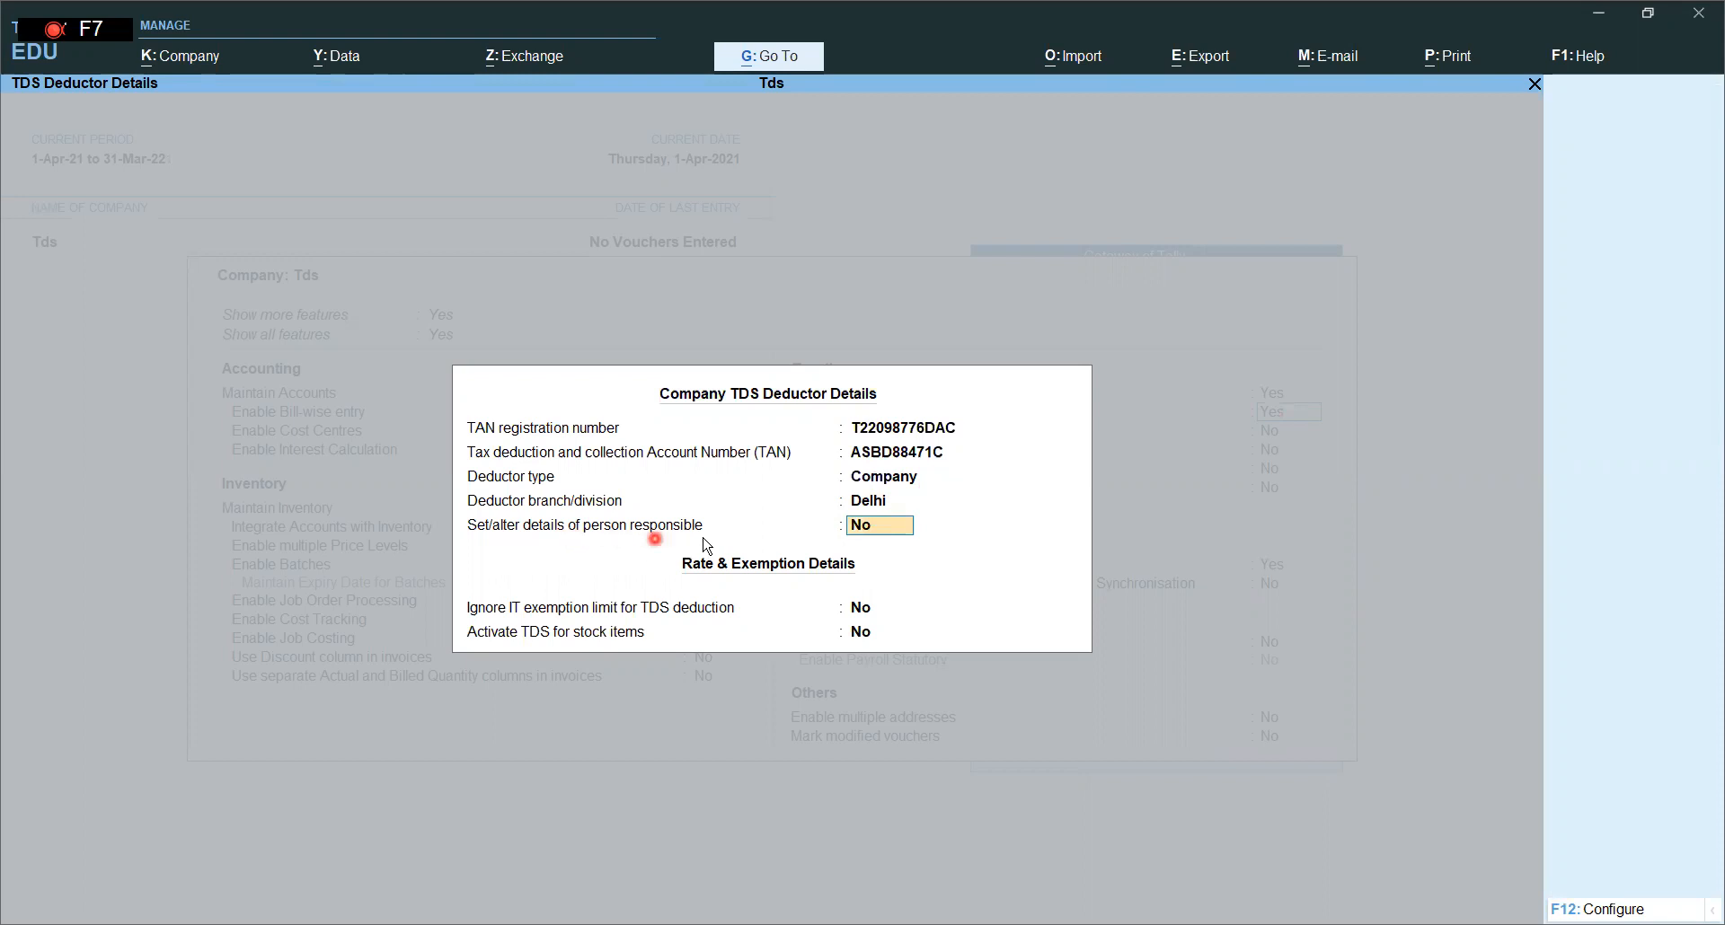
type("y")
key("Return")
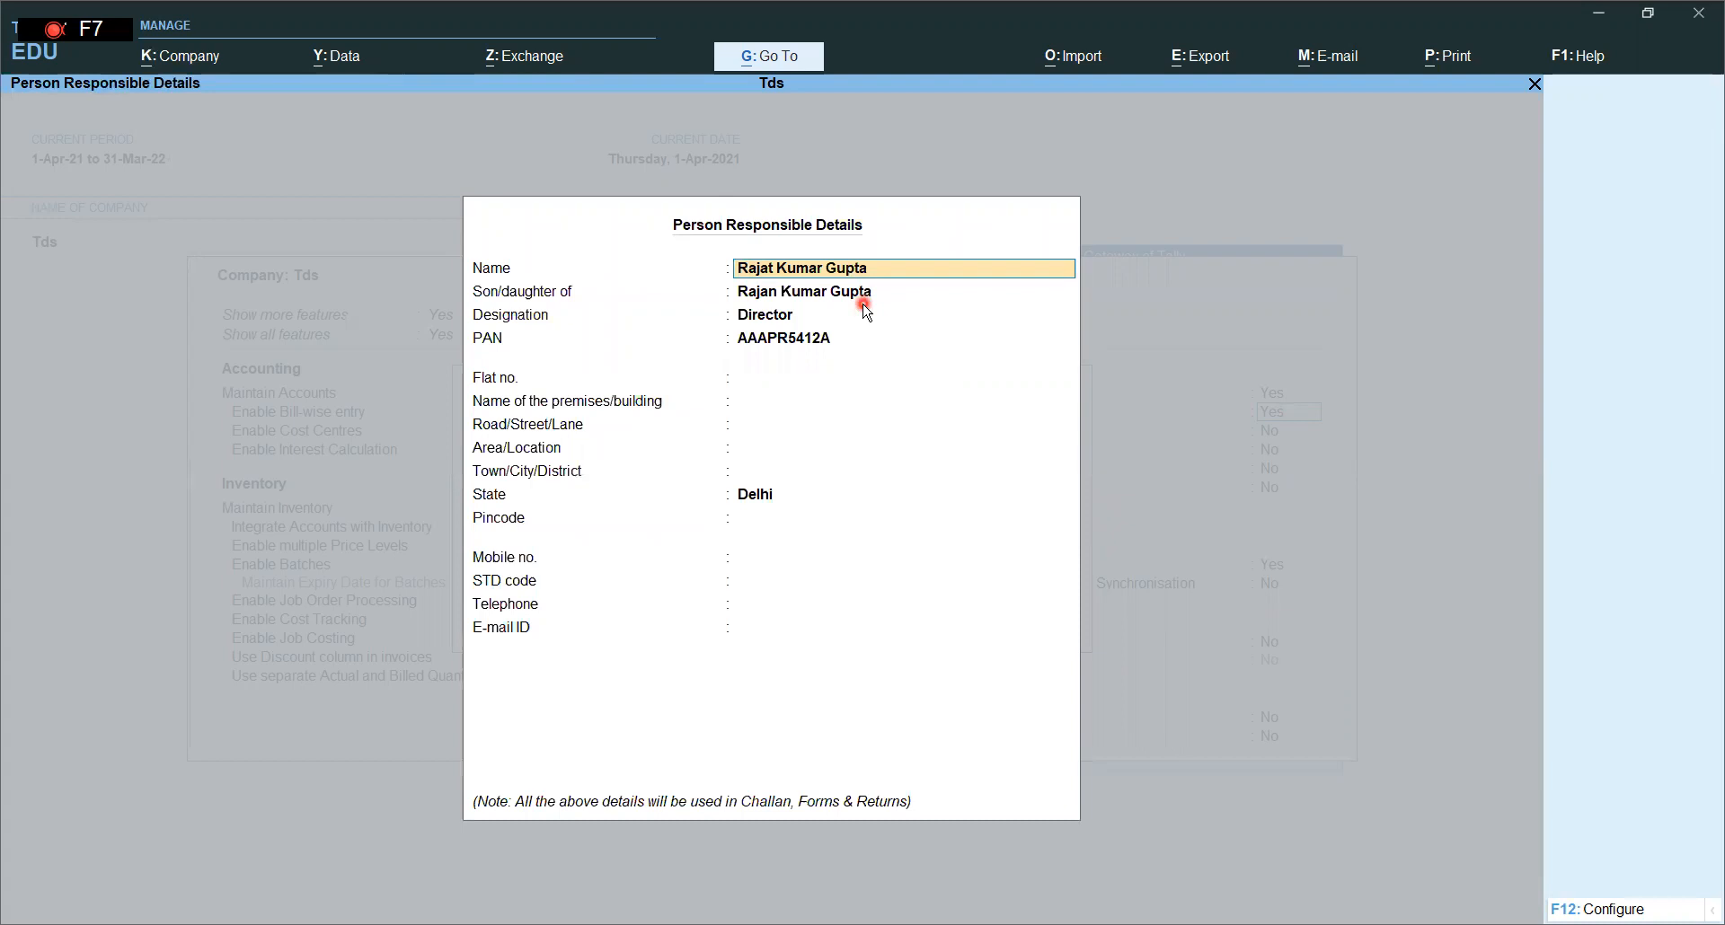
- Accept the person responsible and deductor details and save the TDS company features
key("Return")
key("Return")
key("Return")
key("Return")
key("Return")
key("Return")
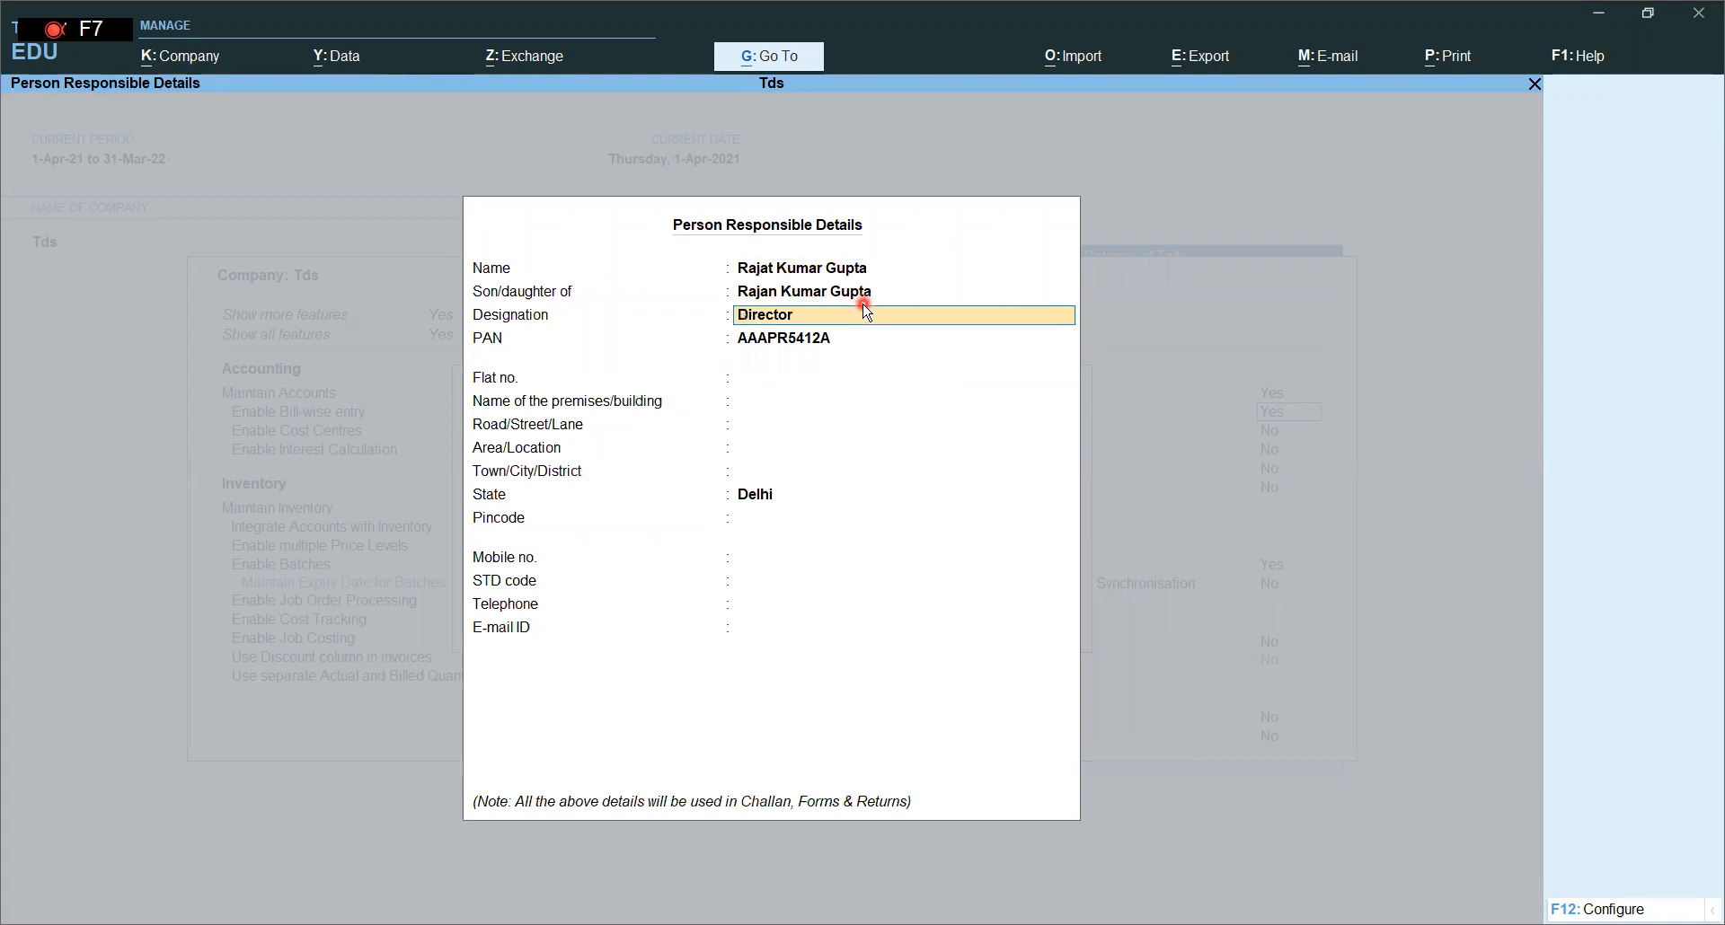
key("Return")
key("Return")
key("Return")
key("Return")
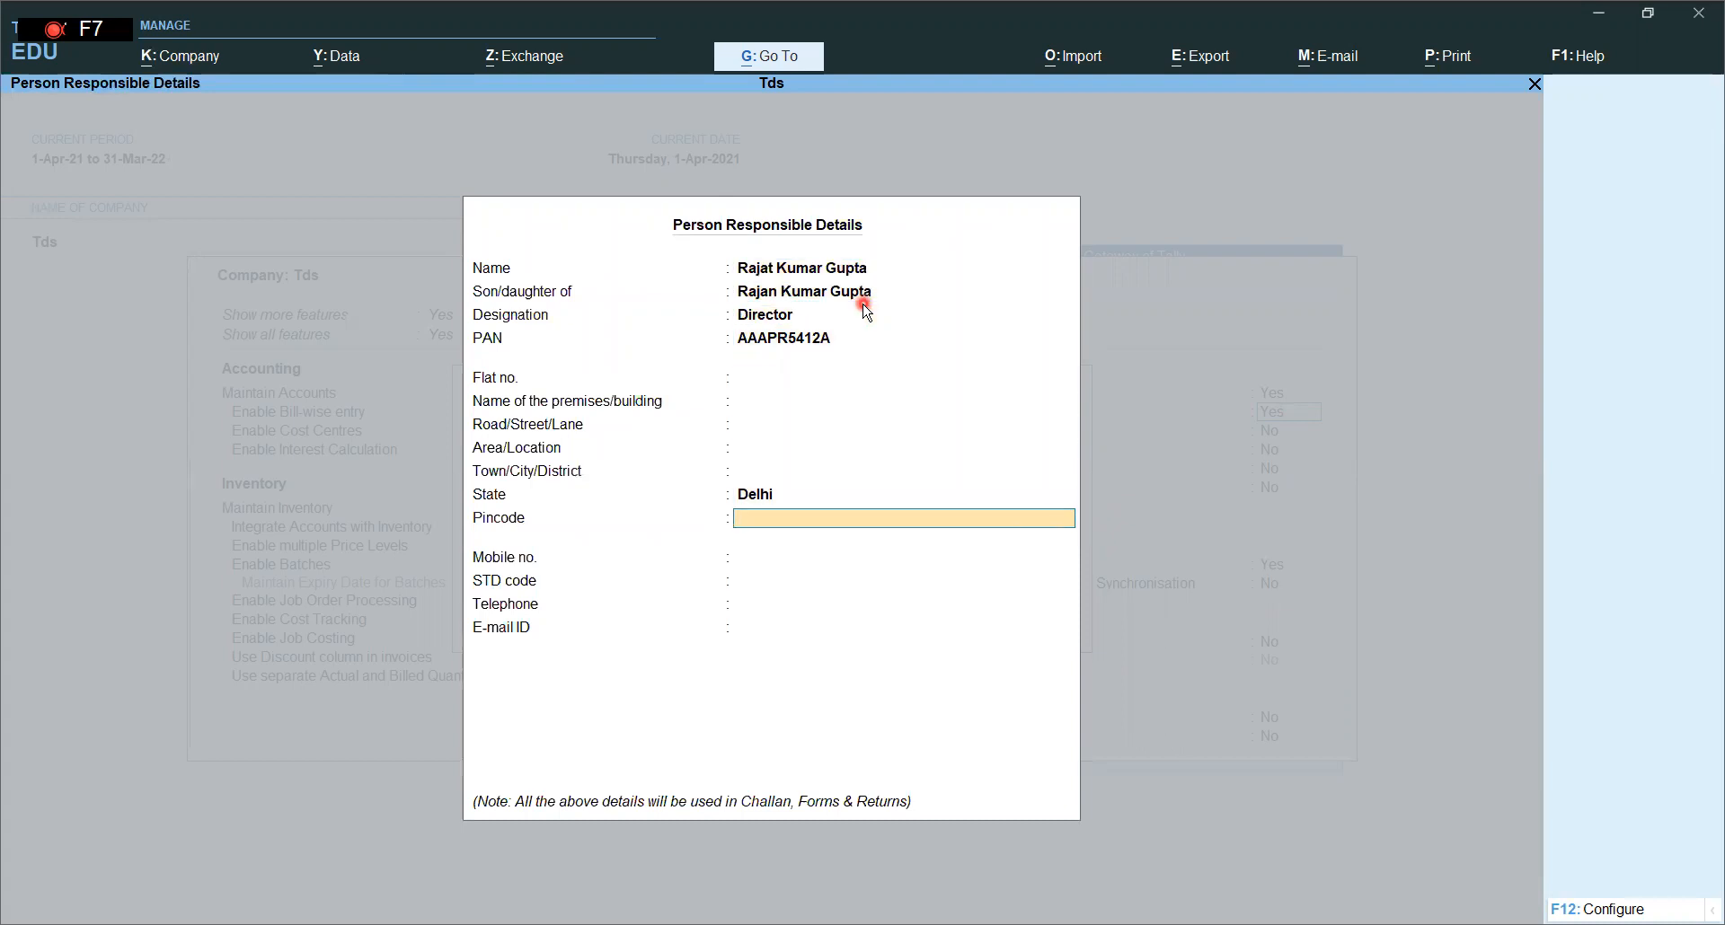
key("ctrl+a")
key("Return")
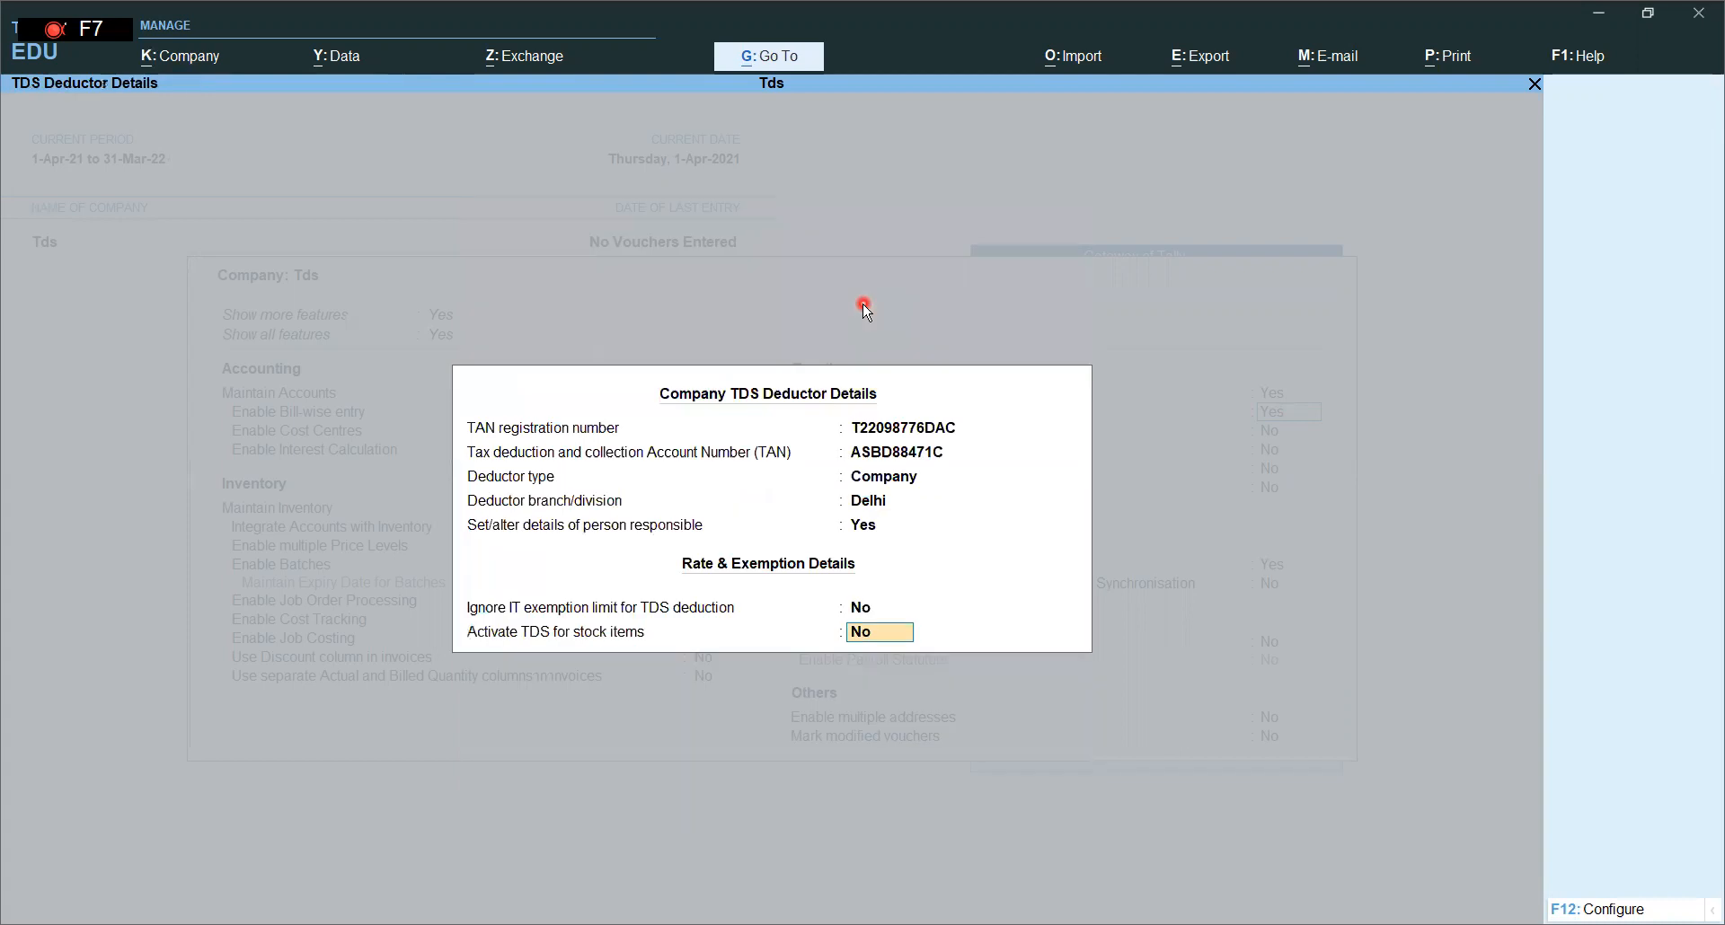
key("Return")
key("Return")
key("Return")
key("Return")
key("Return")
key("Return")
key("Return")
key("Return")
key("Return")
key("Return")
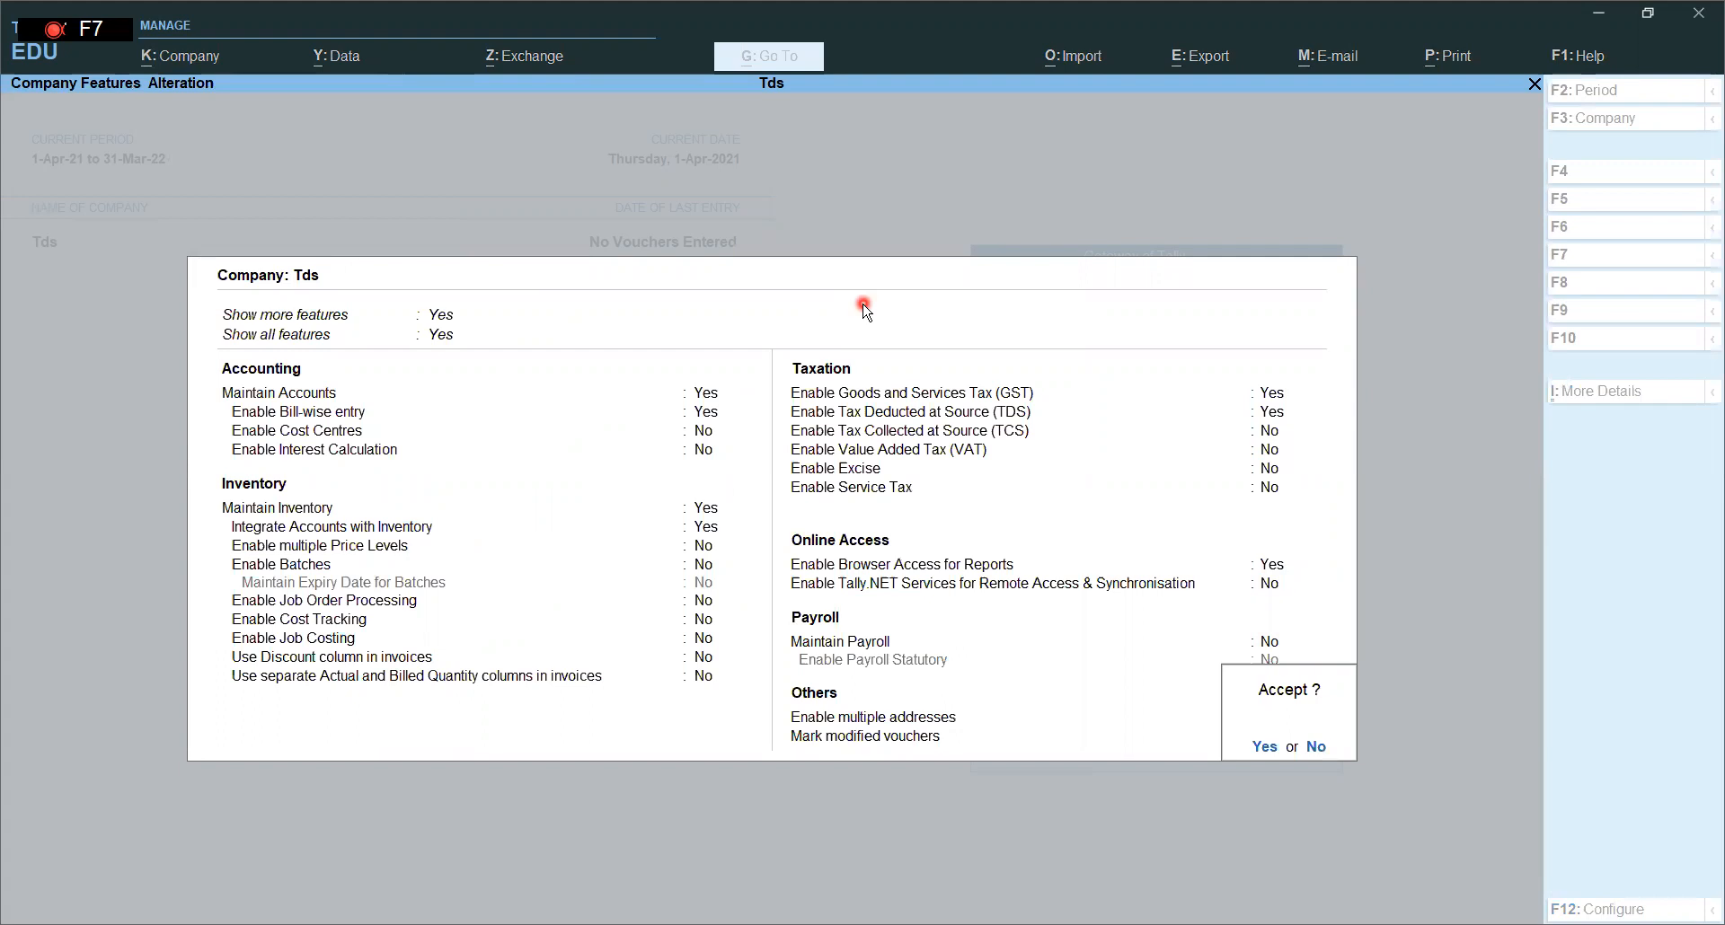
key("Return")
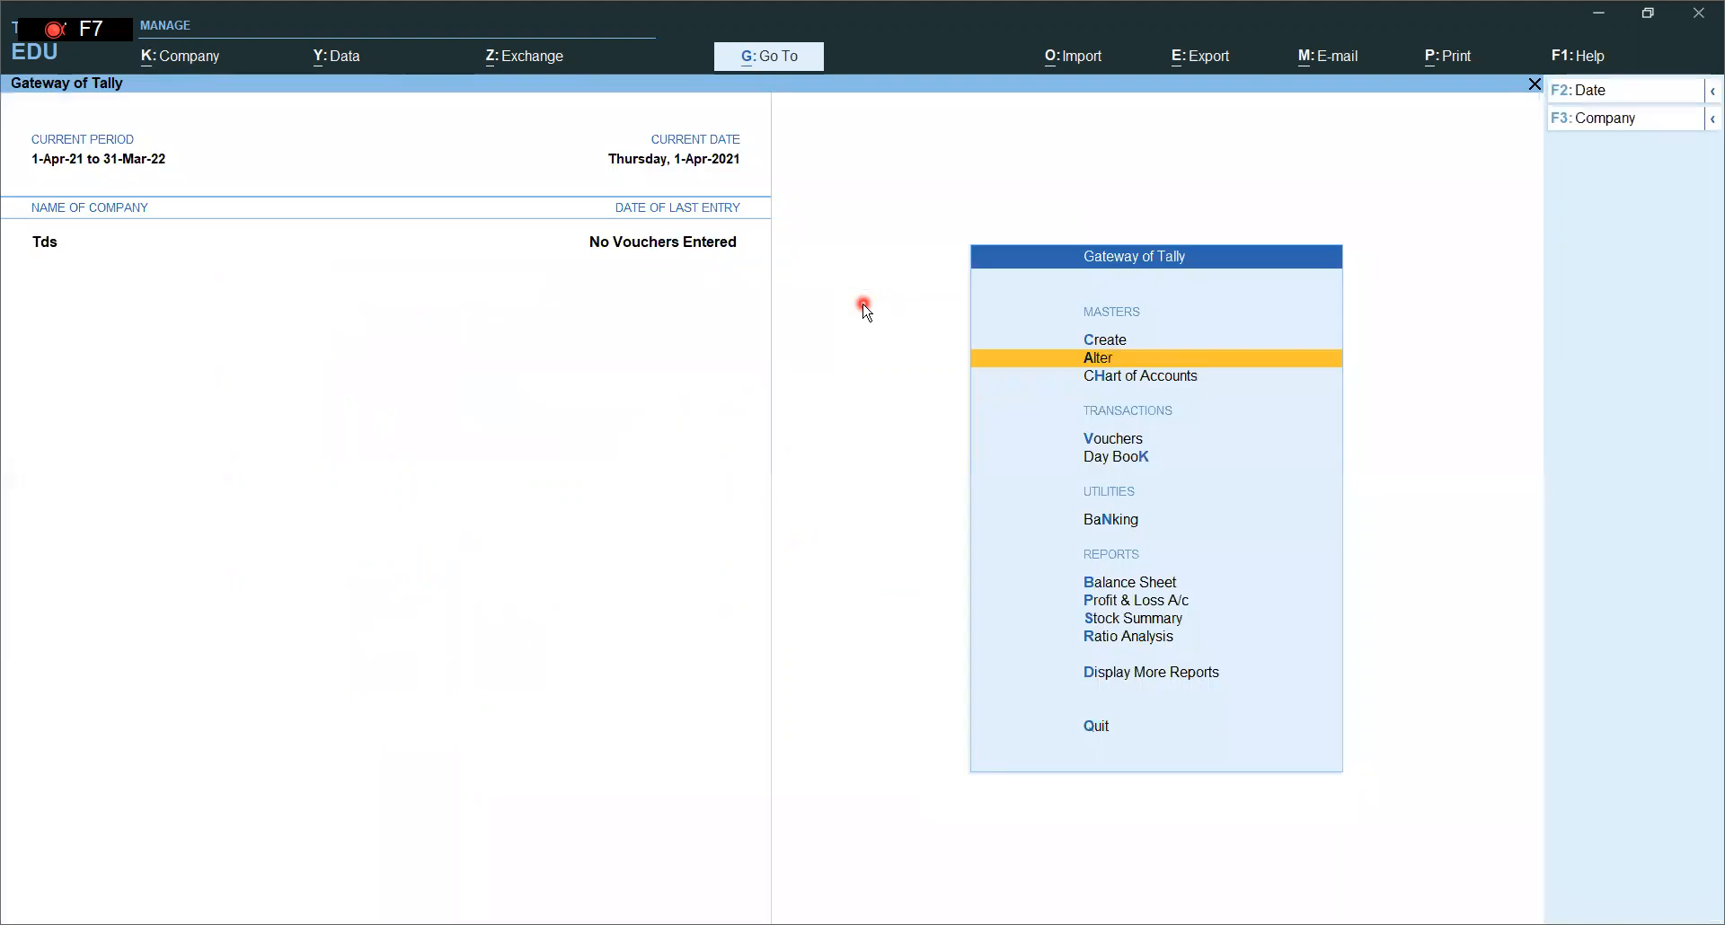
left_click(1123, 341)
- Create a ledger named Commission on Sales under Indirect Expenses
key("Down")
key("Return")
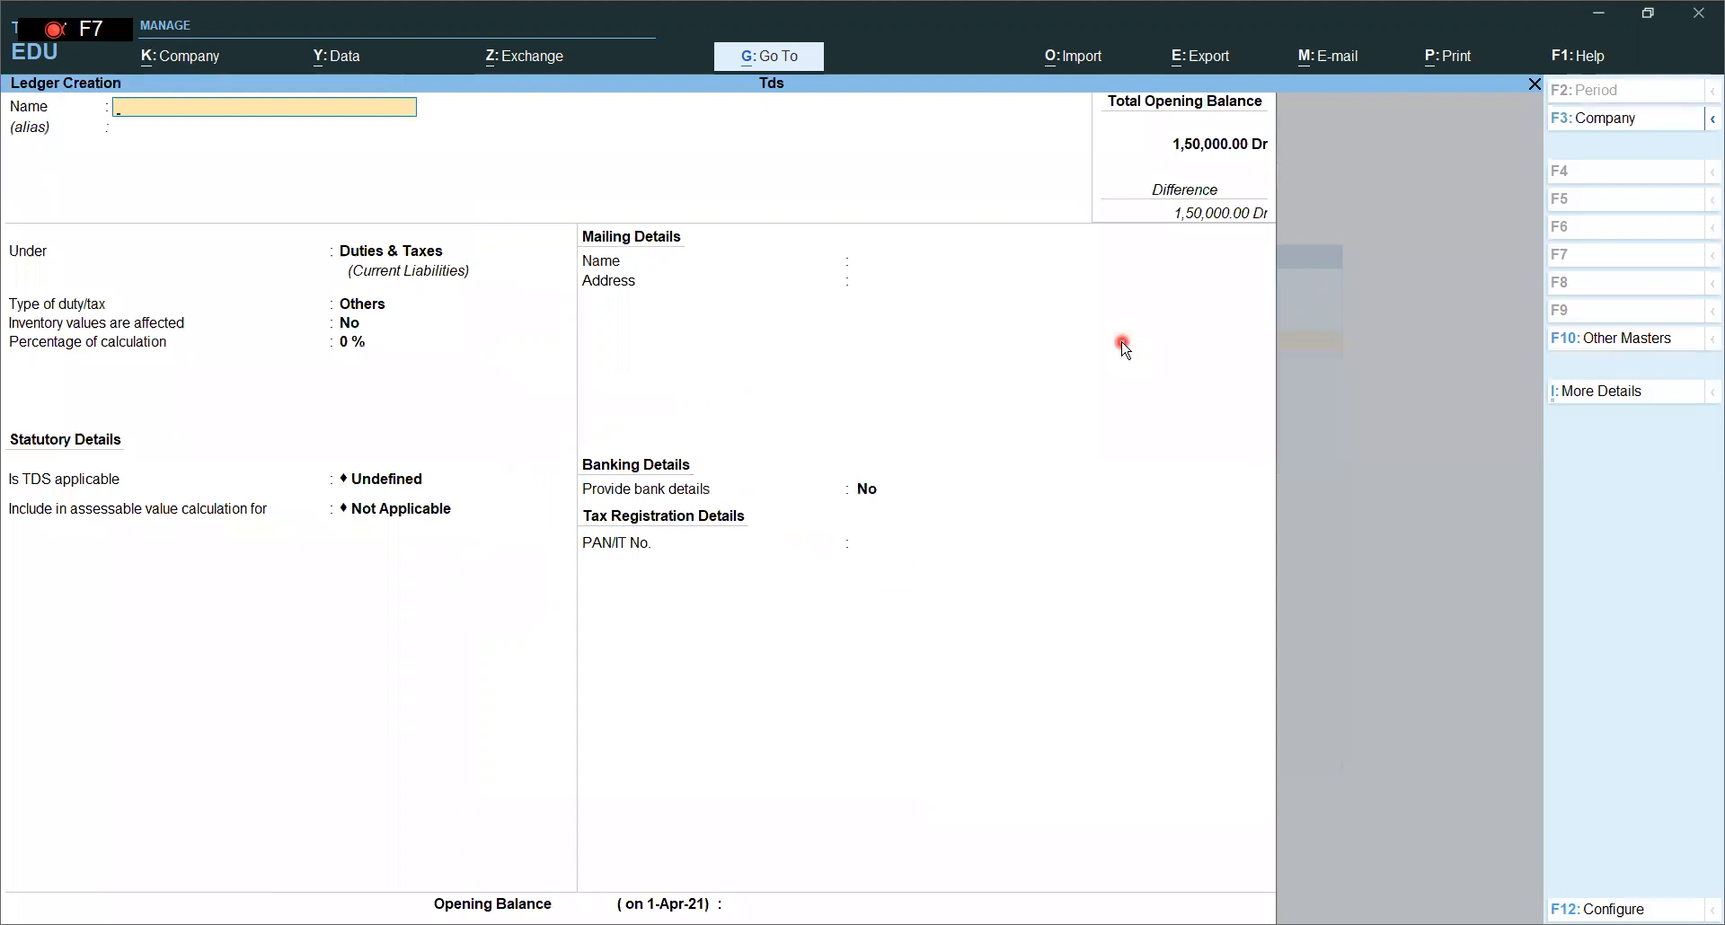
type("Commission on Sales")
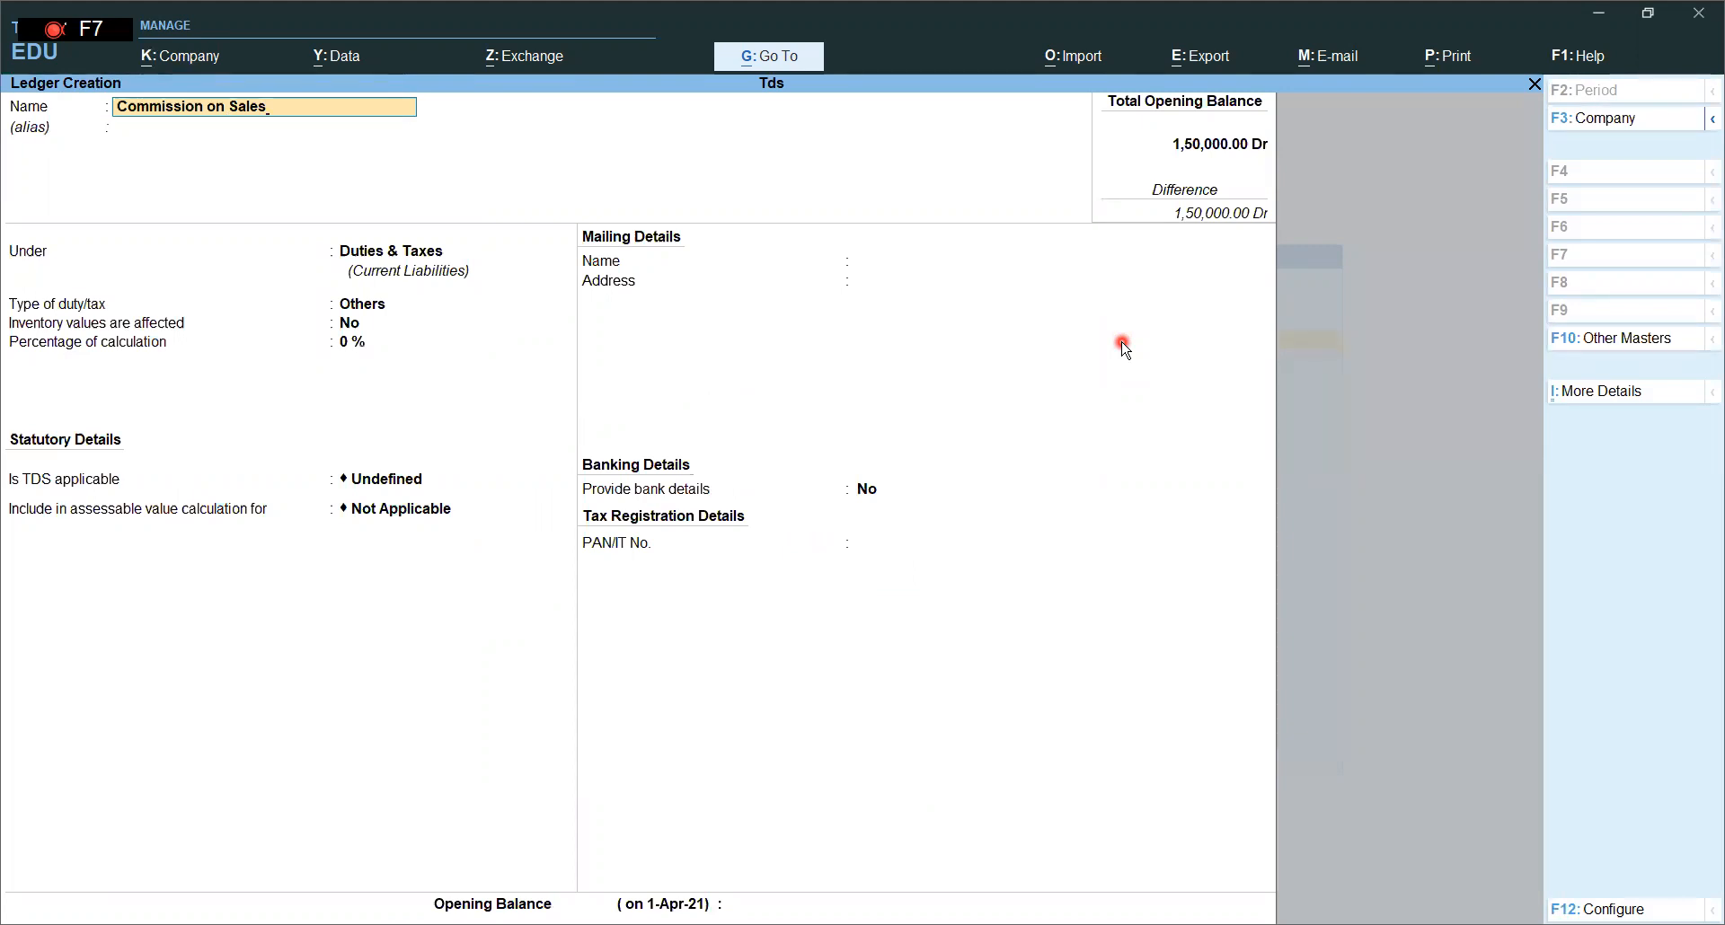
key("Return")
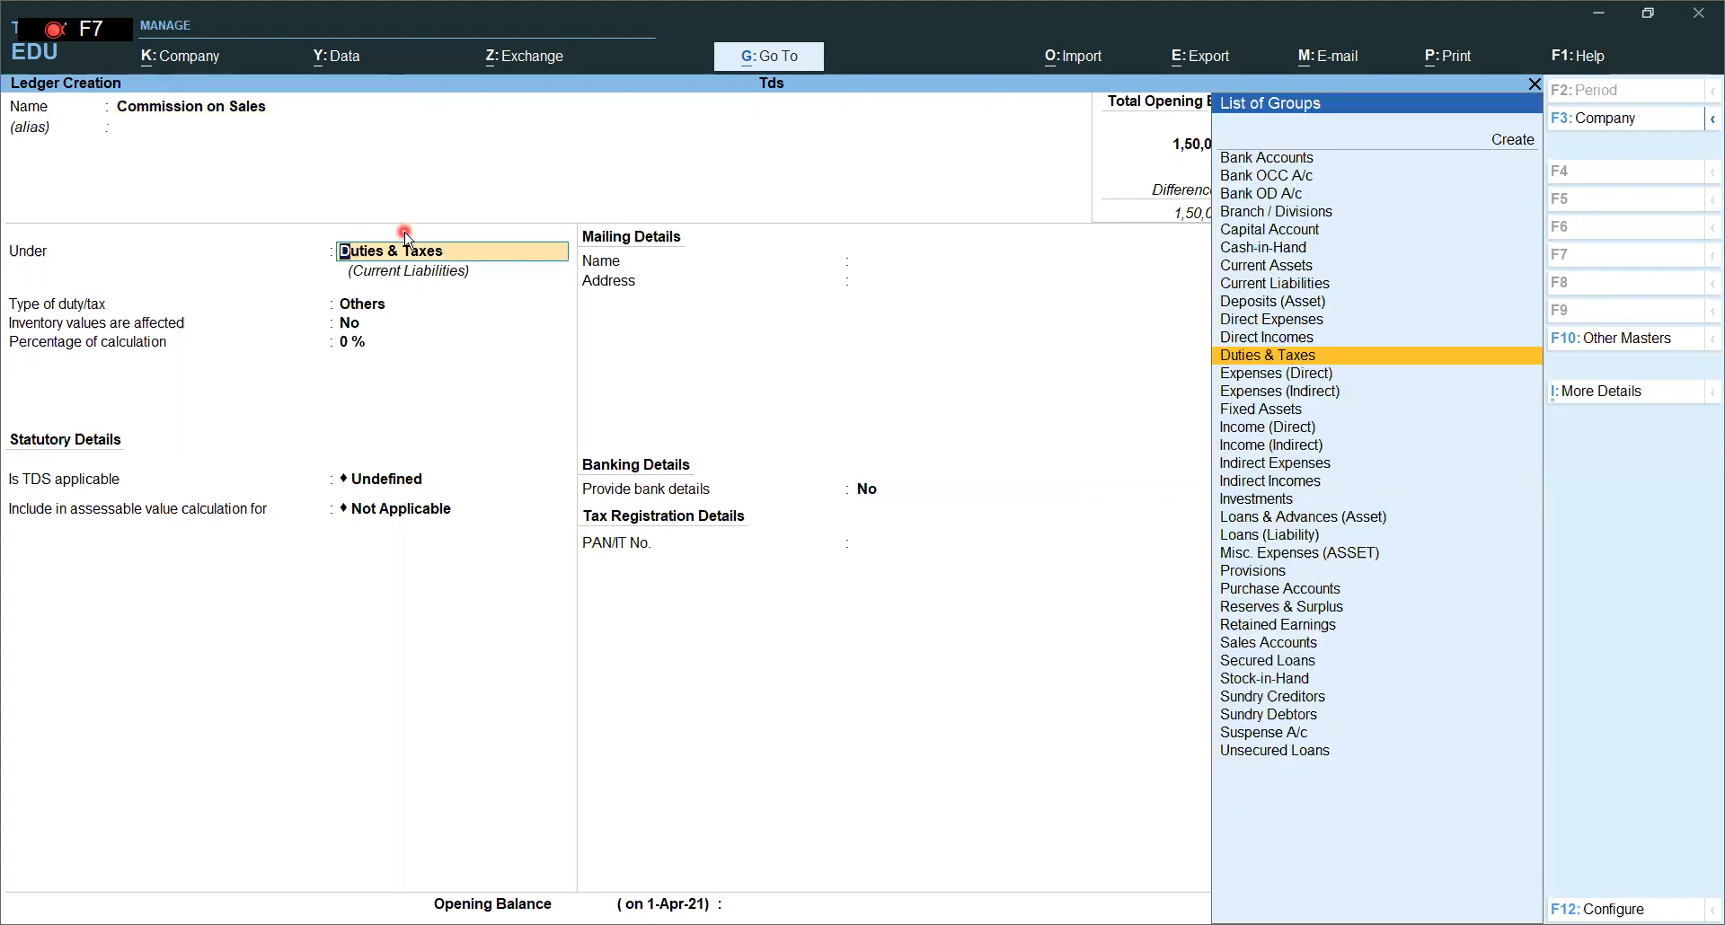
type("In")
key("Down")
key("Down")
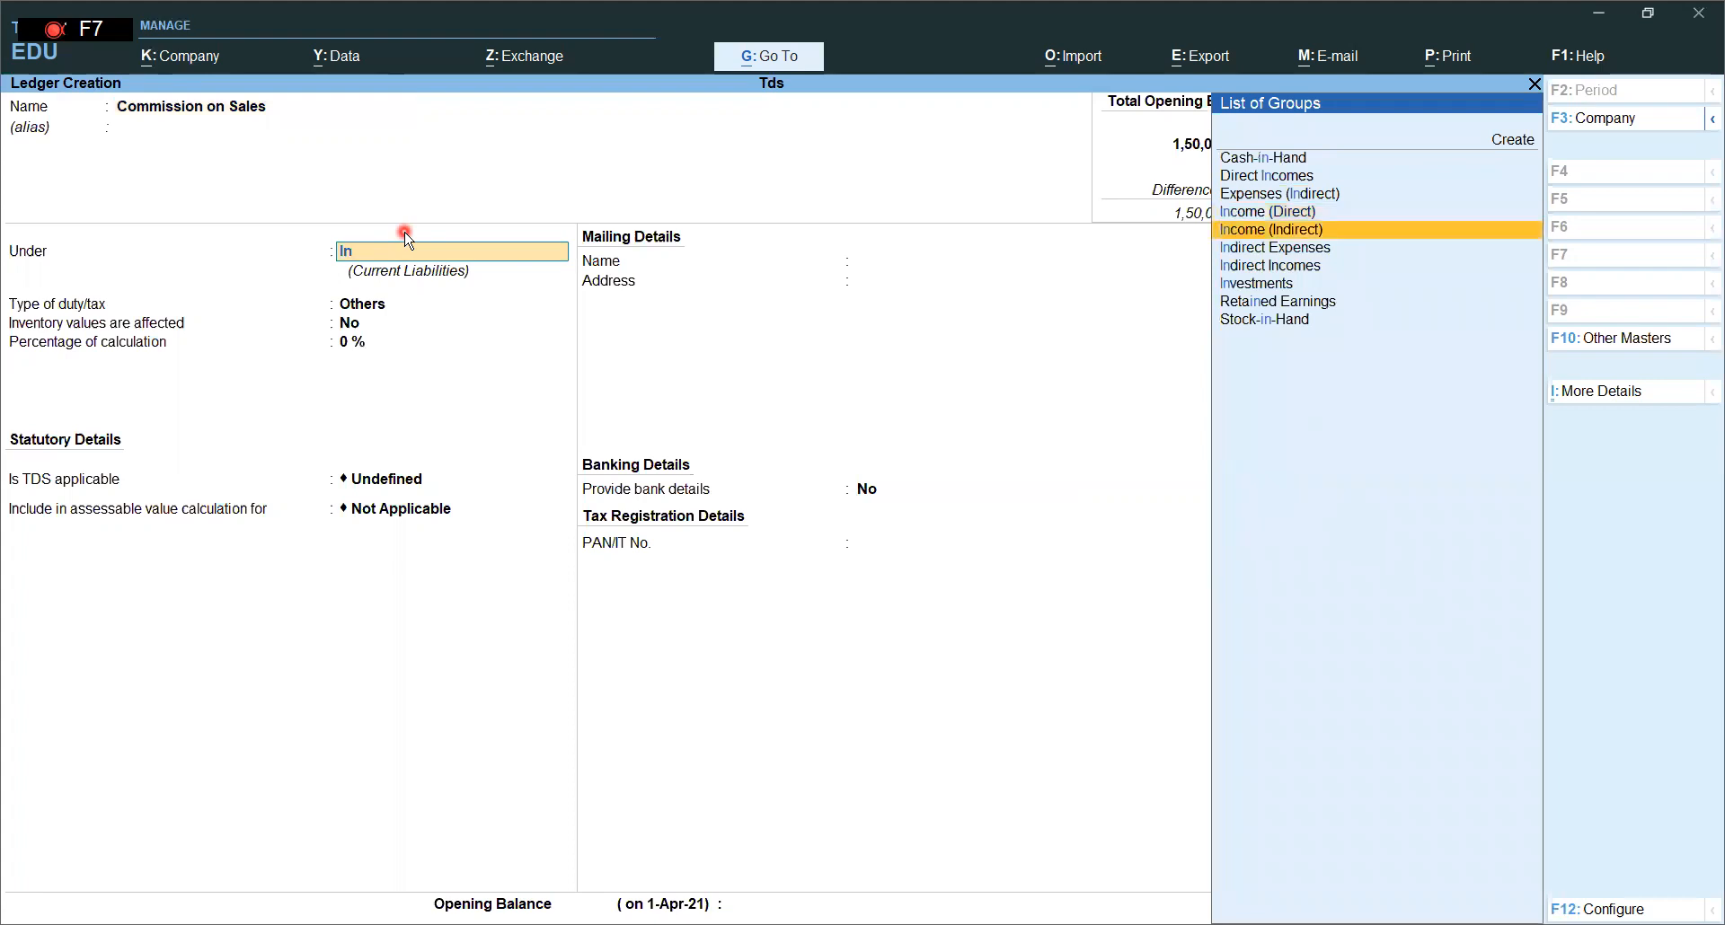
key("Return")
key("Return")
key("Return")
key("Return")
key("Return")
key("Return")
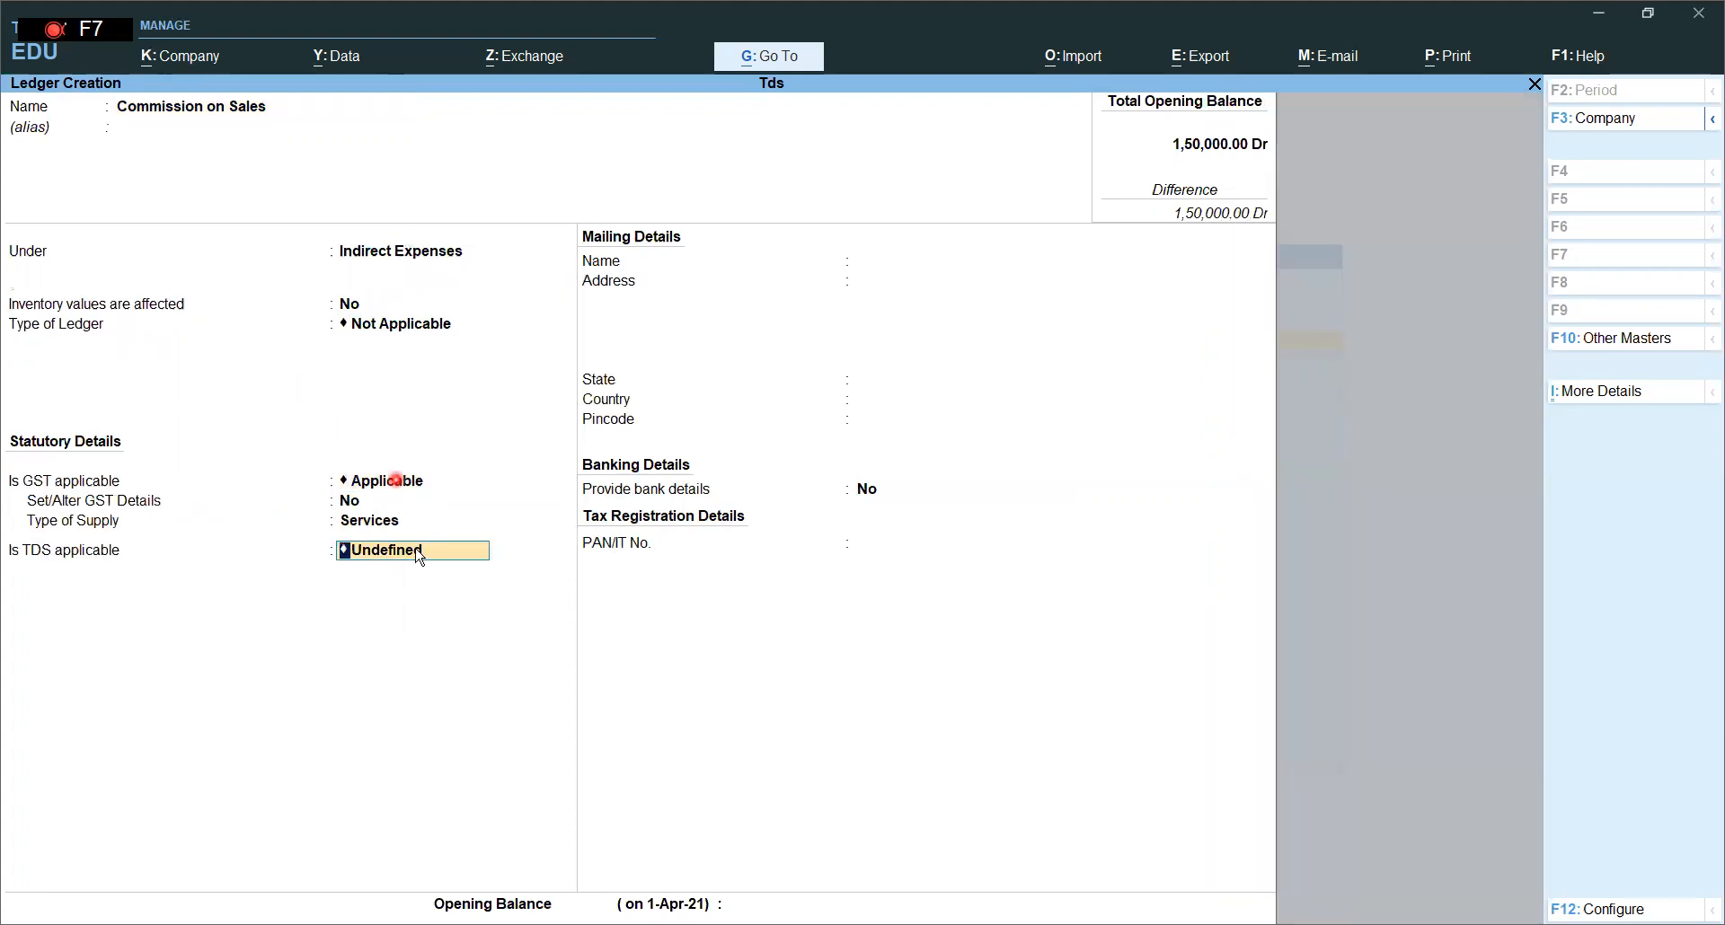
- Mark TDS as Applicable with Commission on Sales as the nature of payment
type("App")
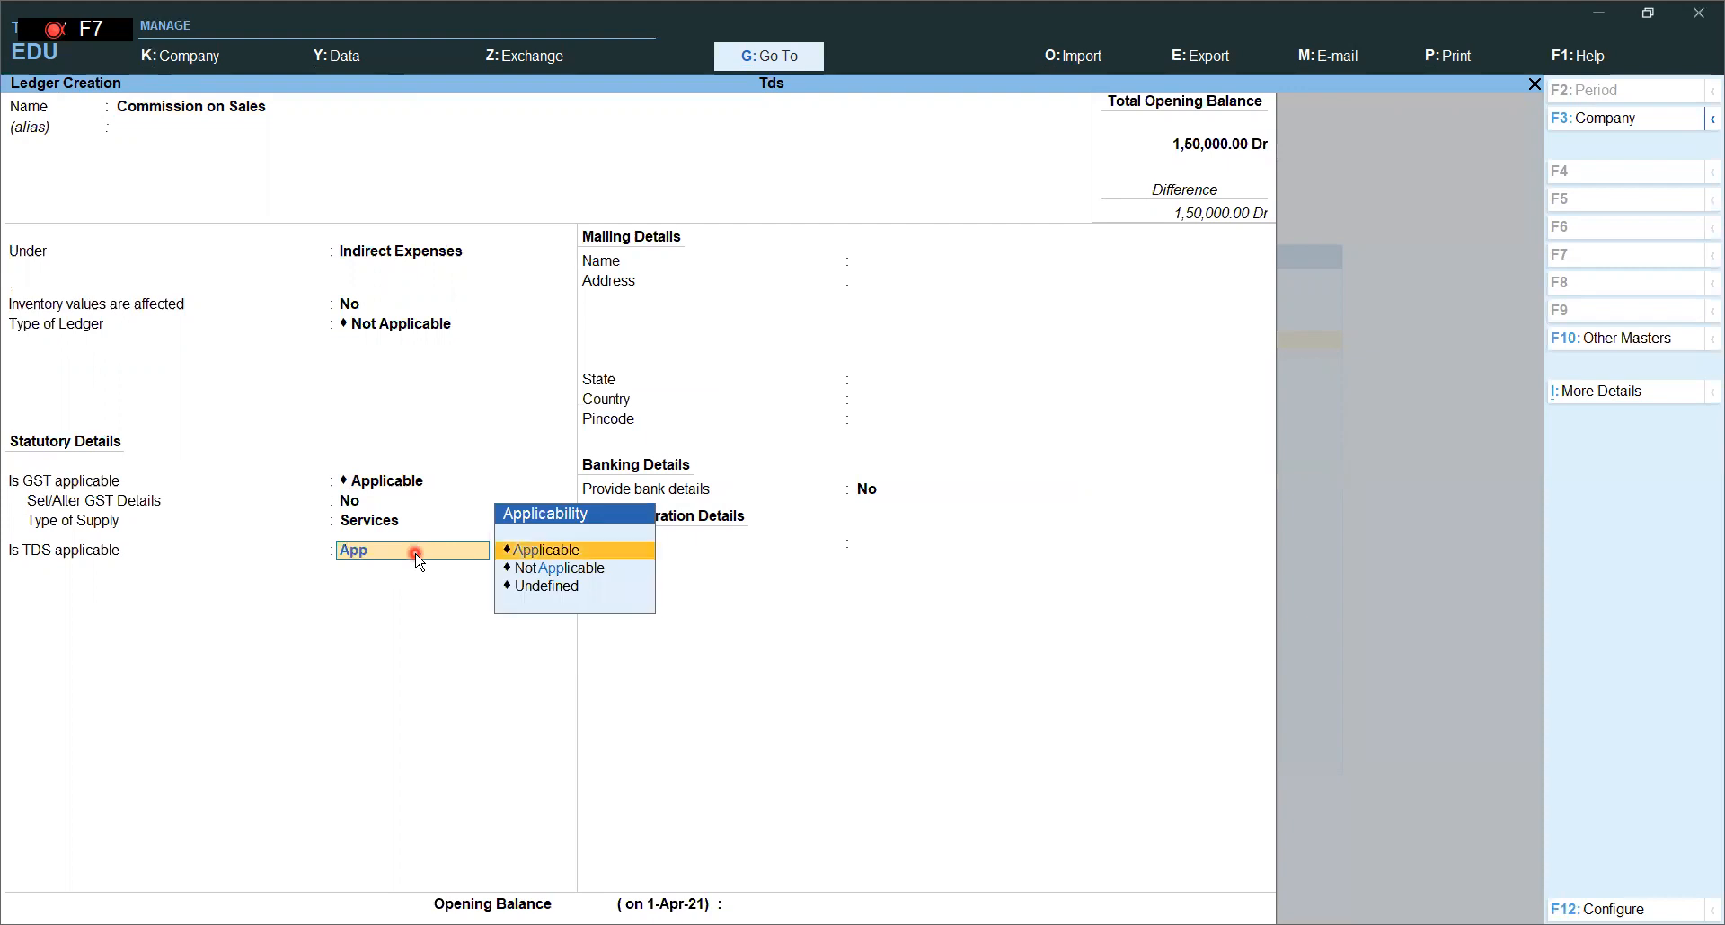
key("Return")
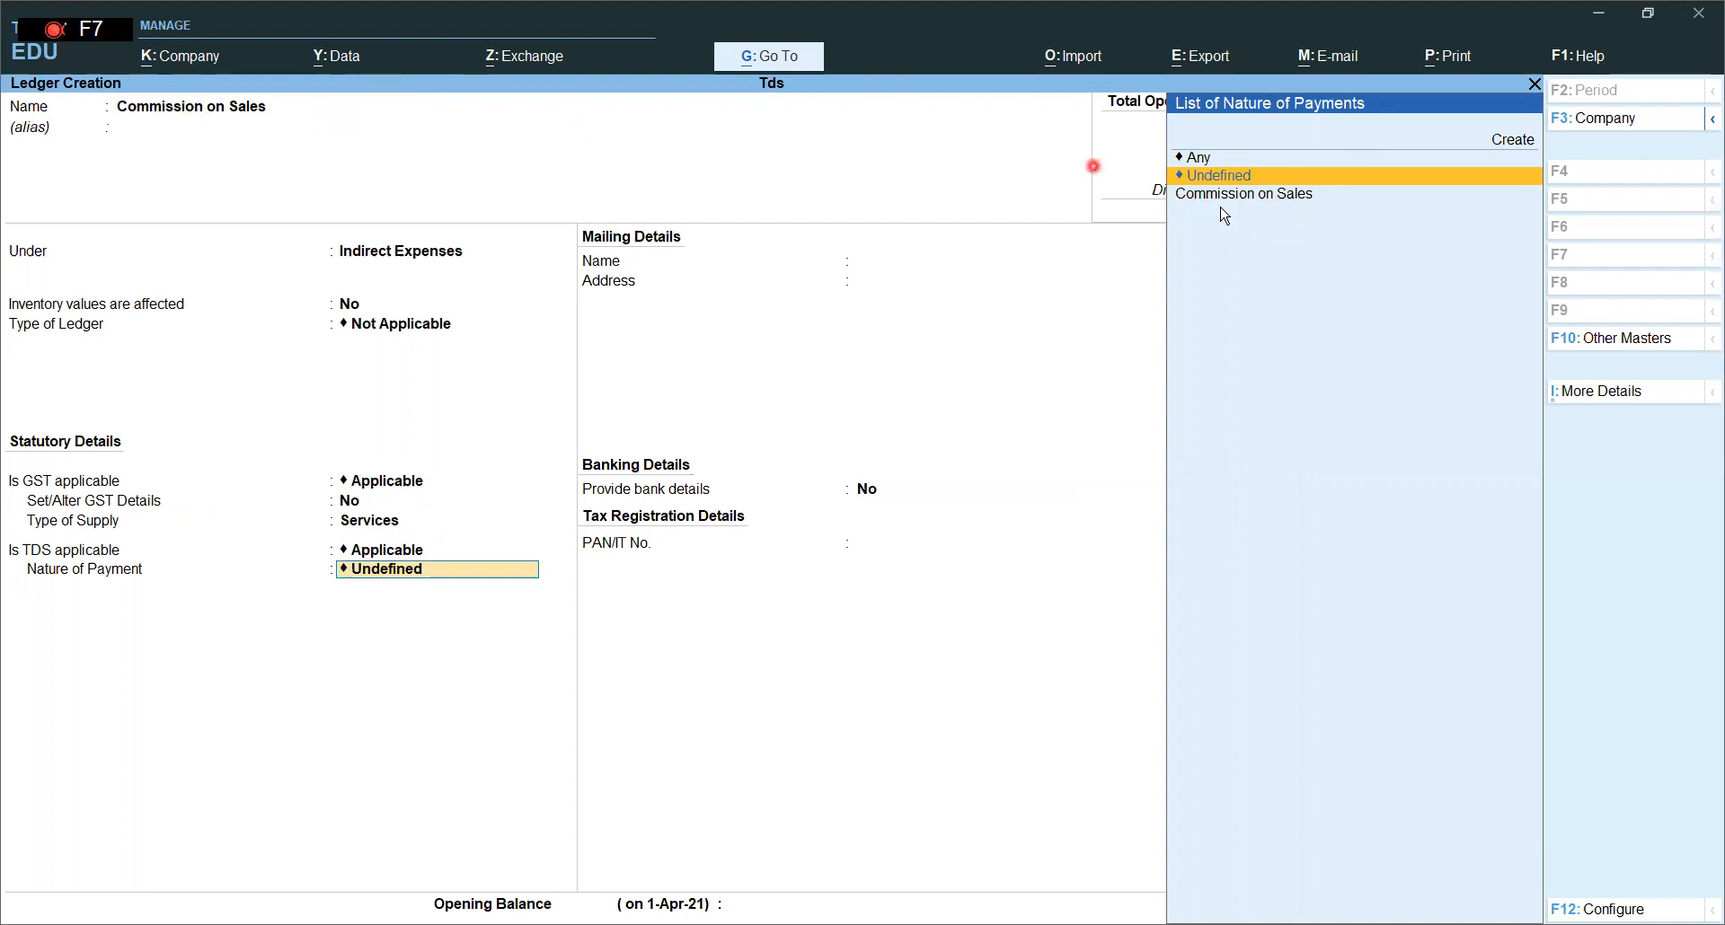
key("Down")
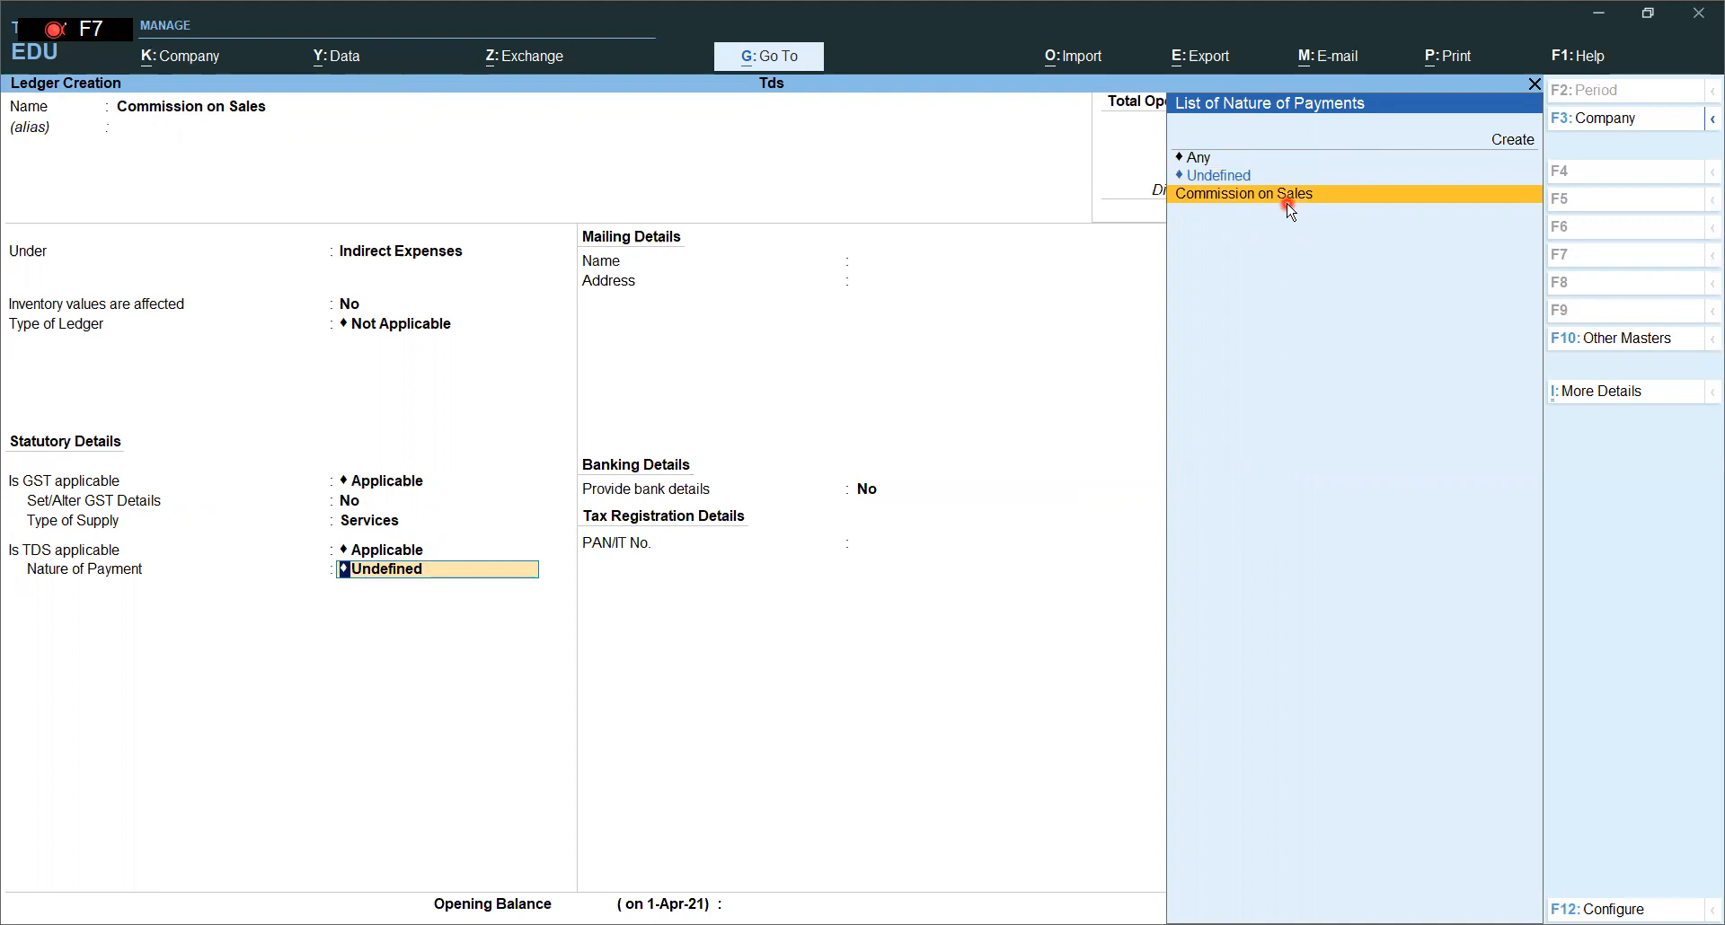
key("Return")
key("BackSpace")
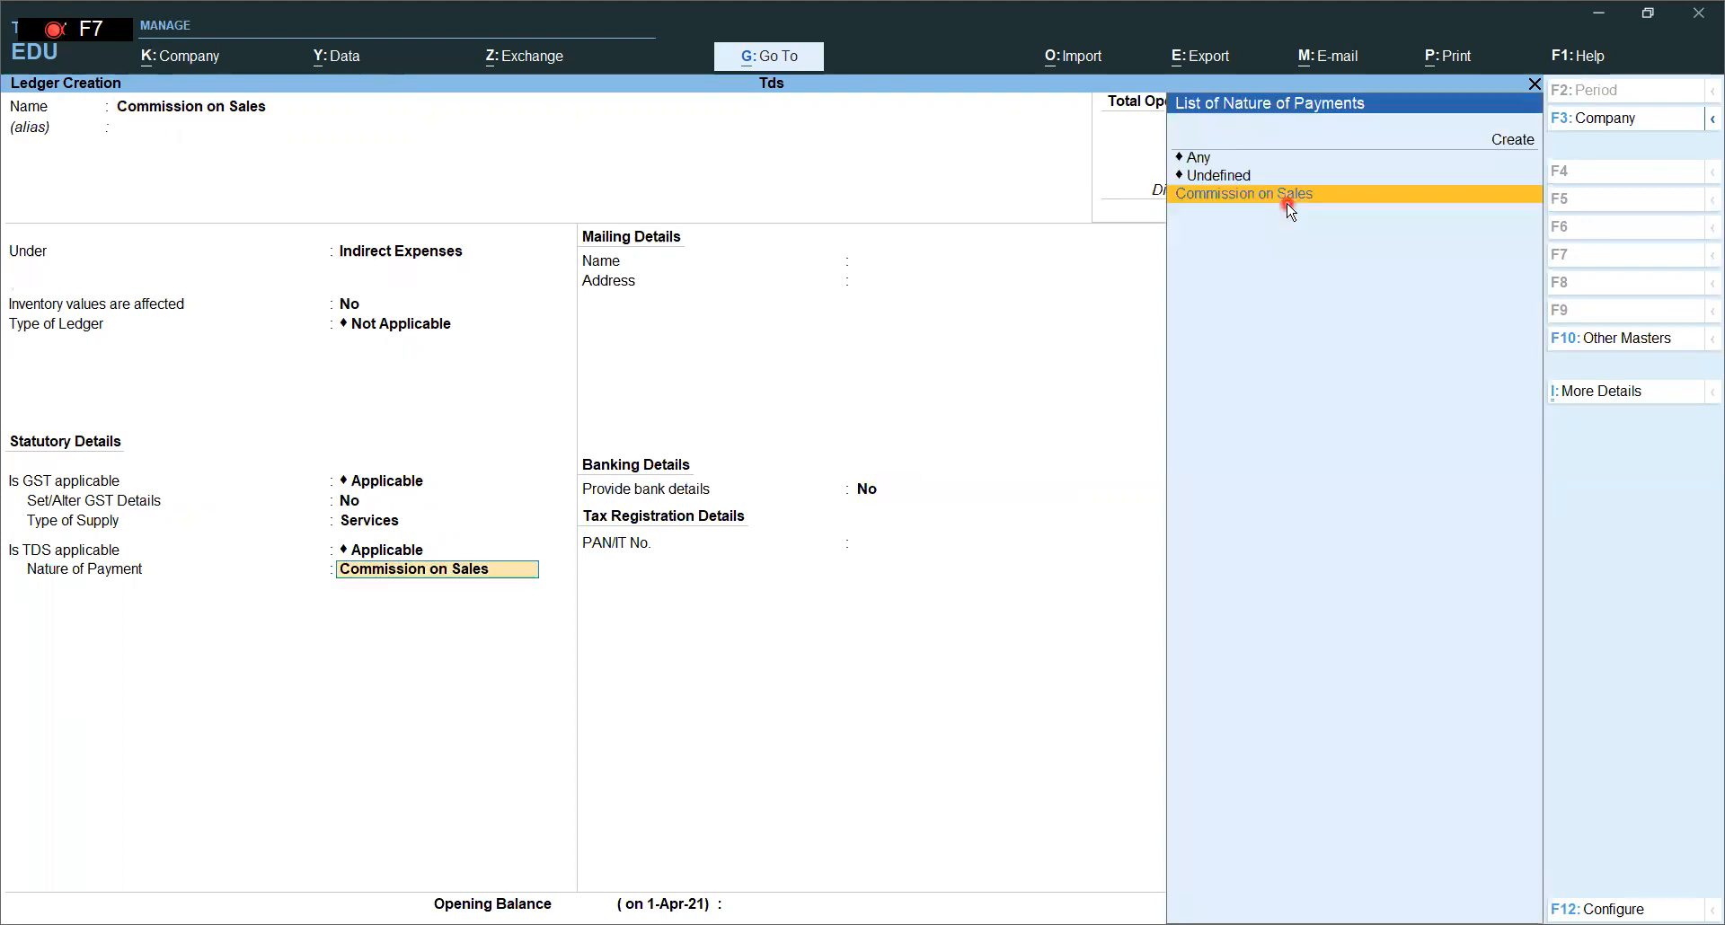
- Accept section 194H at 5% with a 15,000 threshold and save the Commission on Sales ledger
key("ctrl+Return")
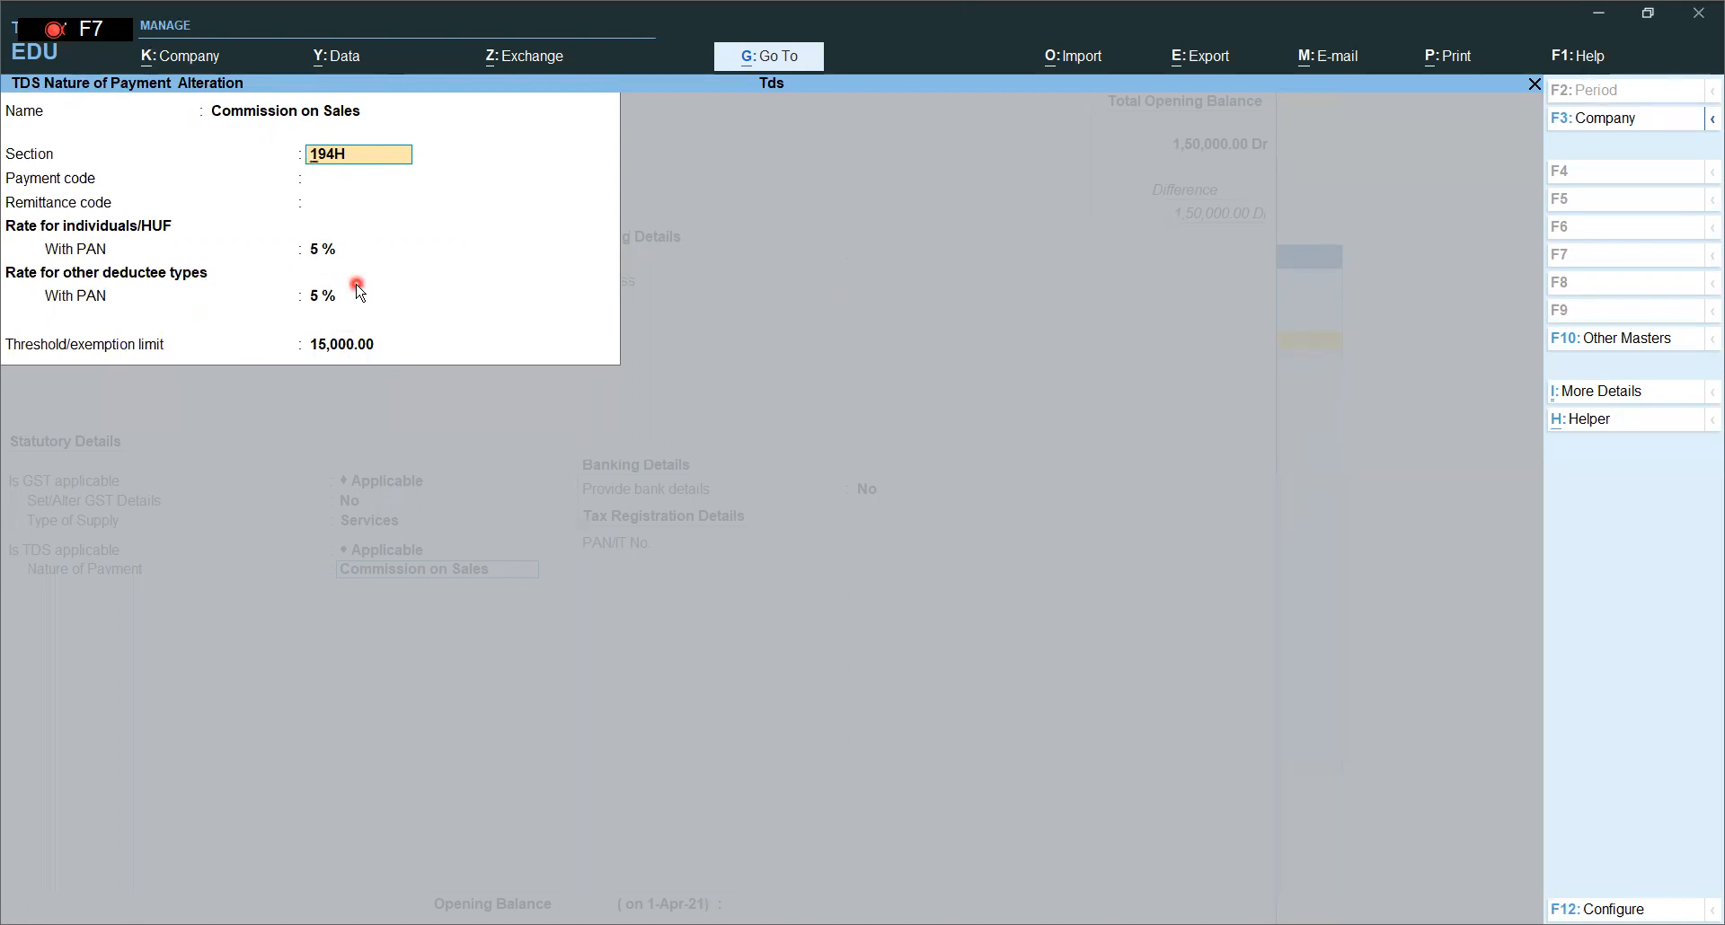
key("Return")
key("Return")
key("Return")
key("Return")
key("Return")
key("Return")
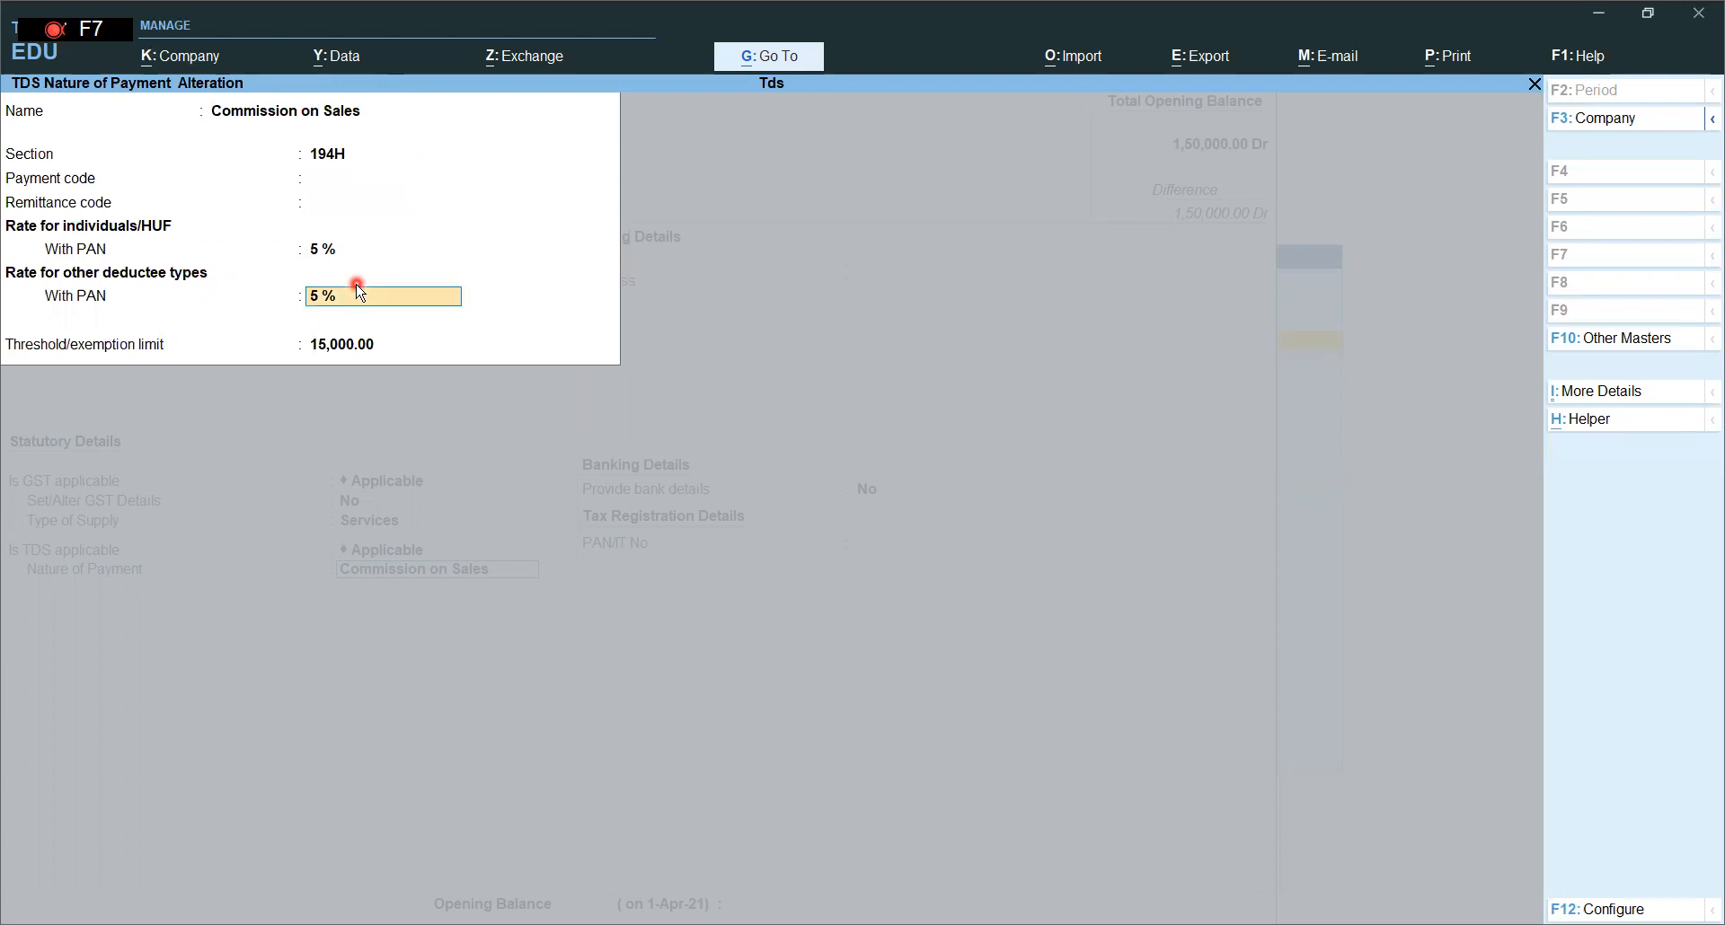
key("Return")
key("Return")
key("Return")
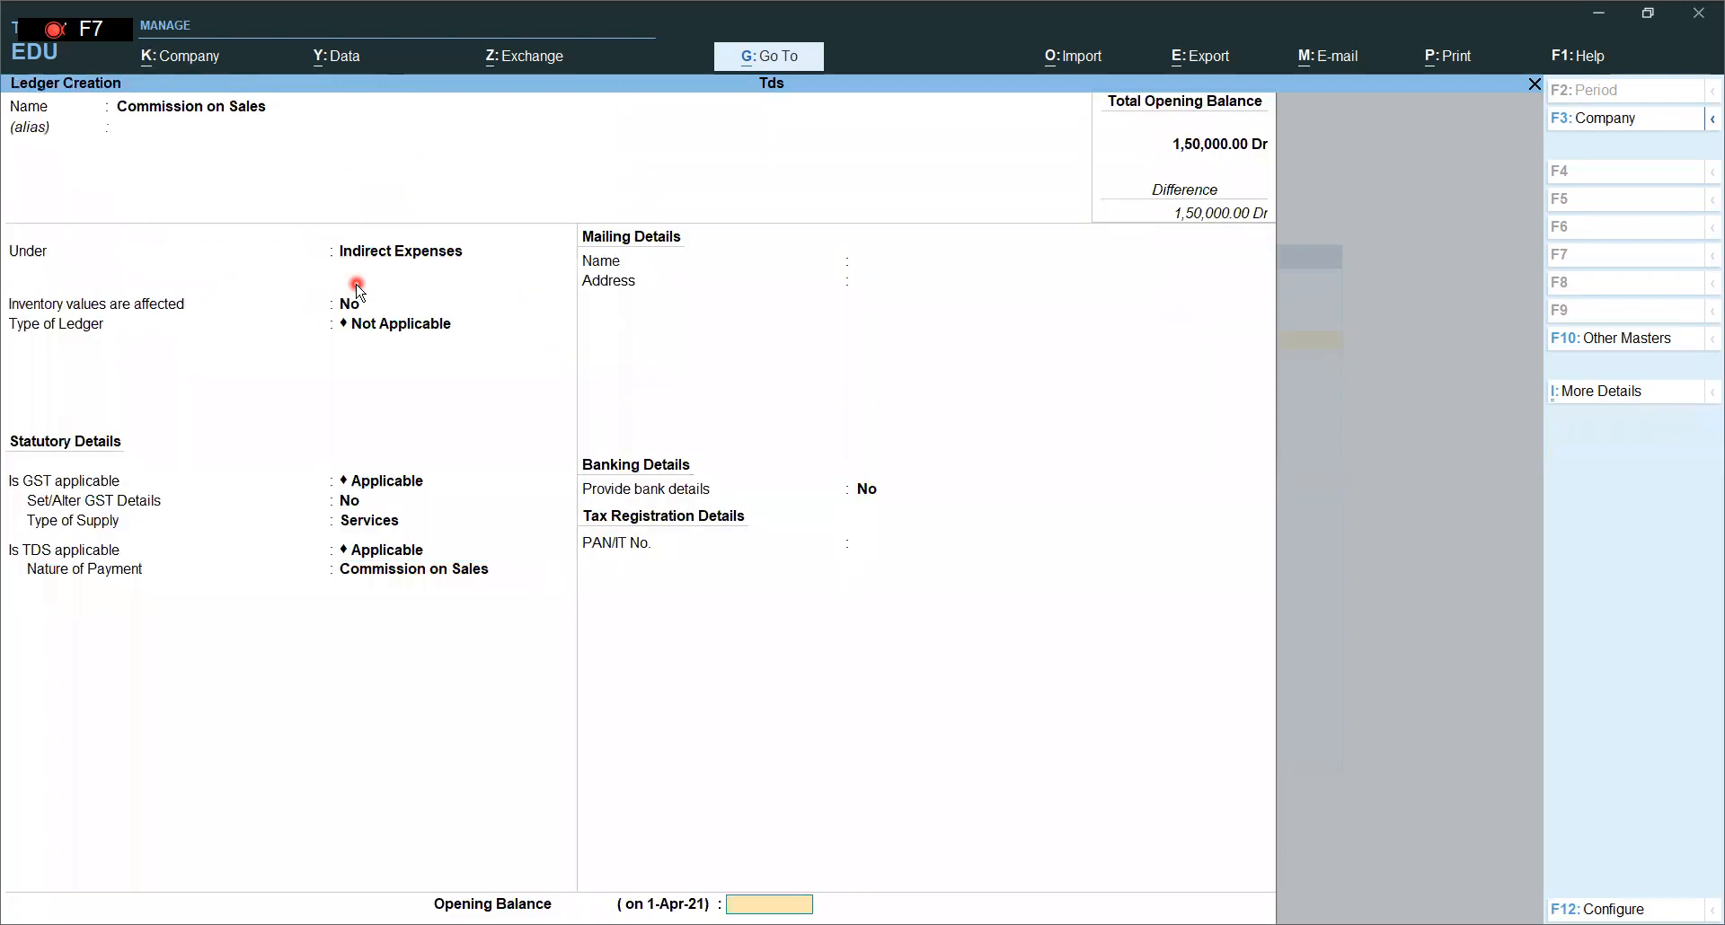
key("Return")
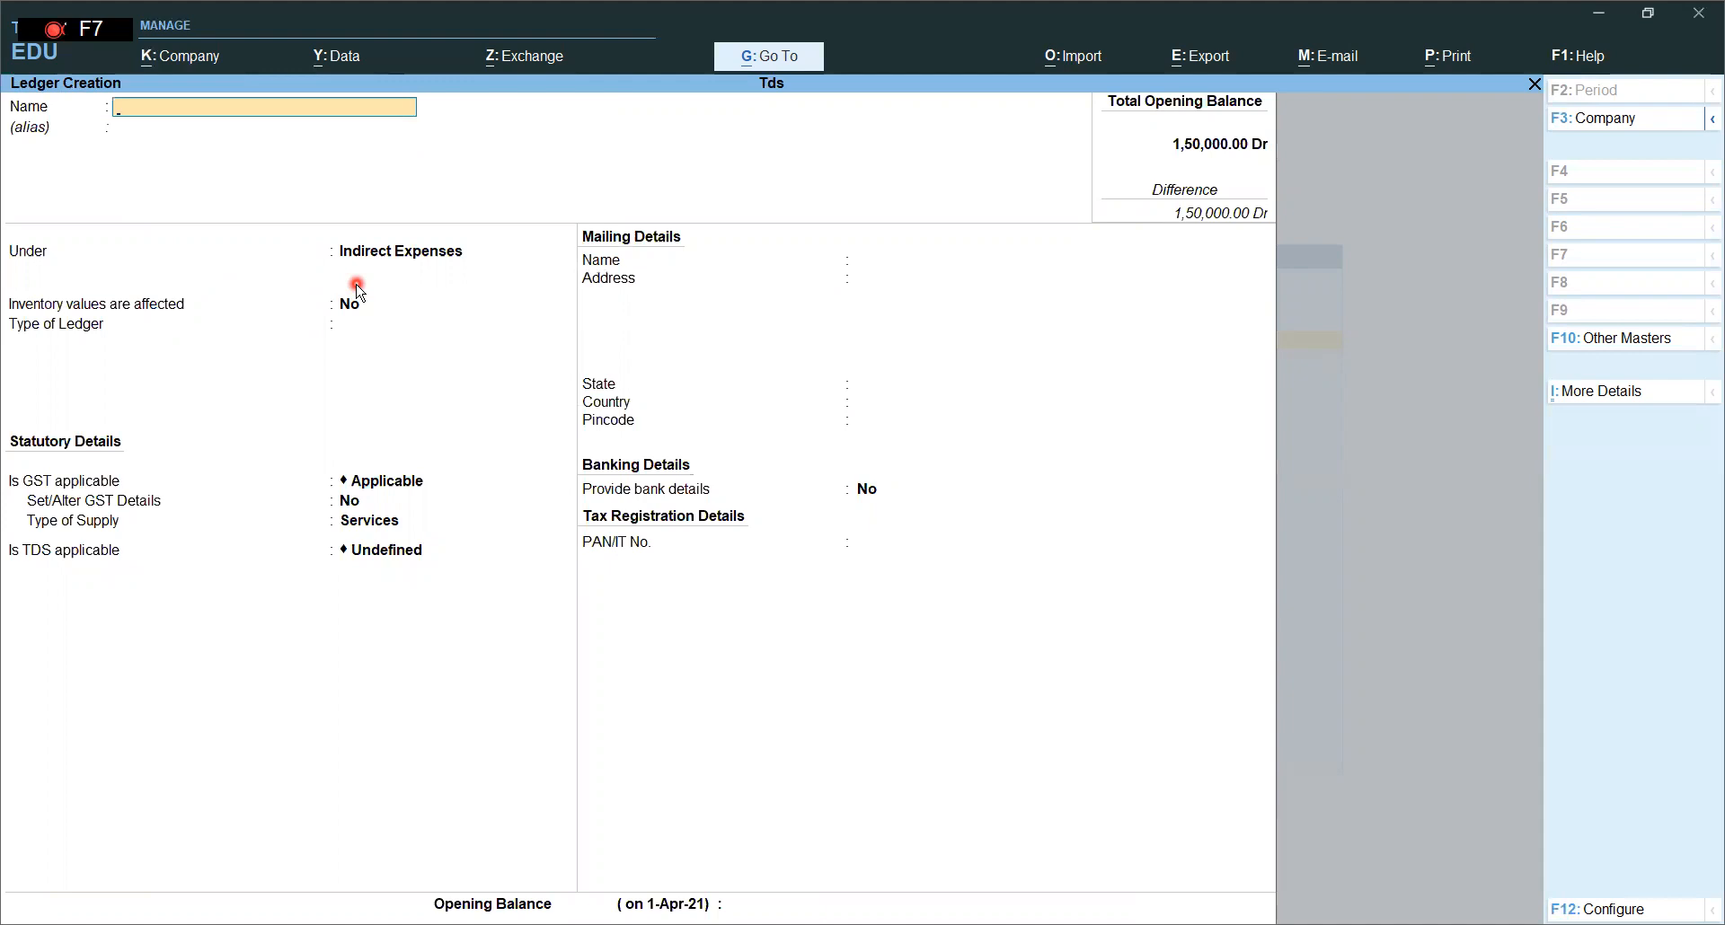
- Create the party's ledger under Sundry Creditors with TDS deductible set to Yes
key("Return")
key("Return")
type("Sun")
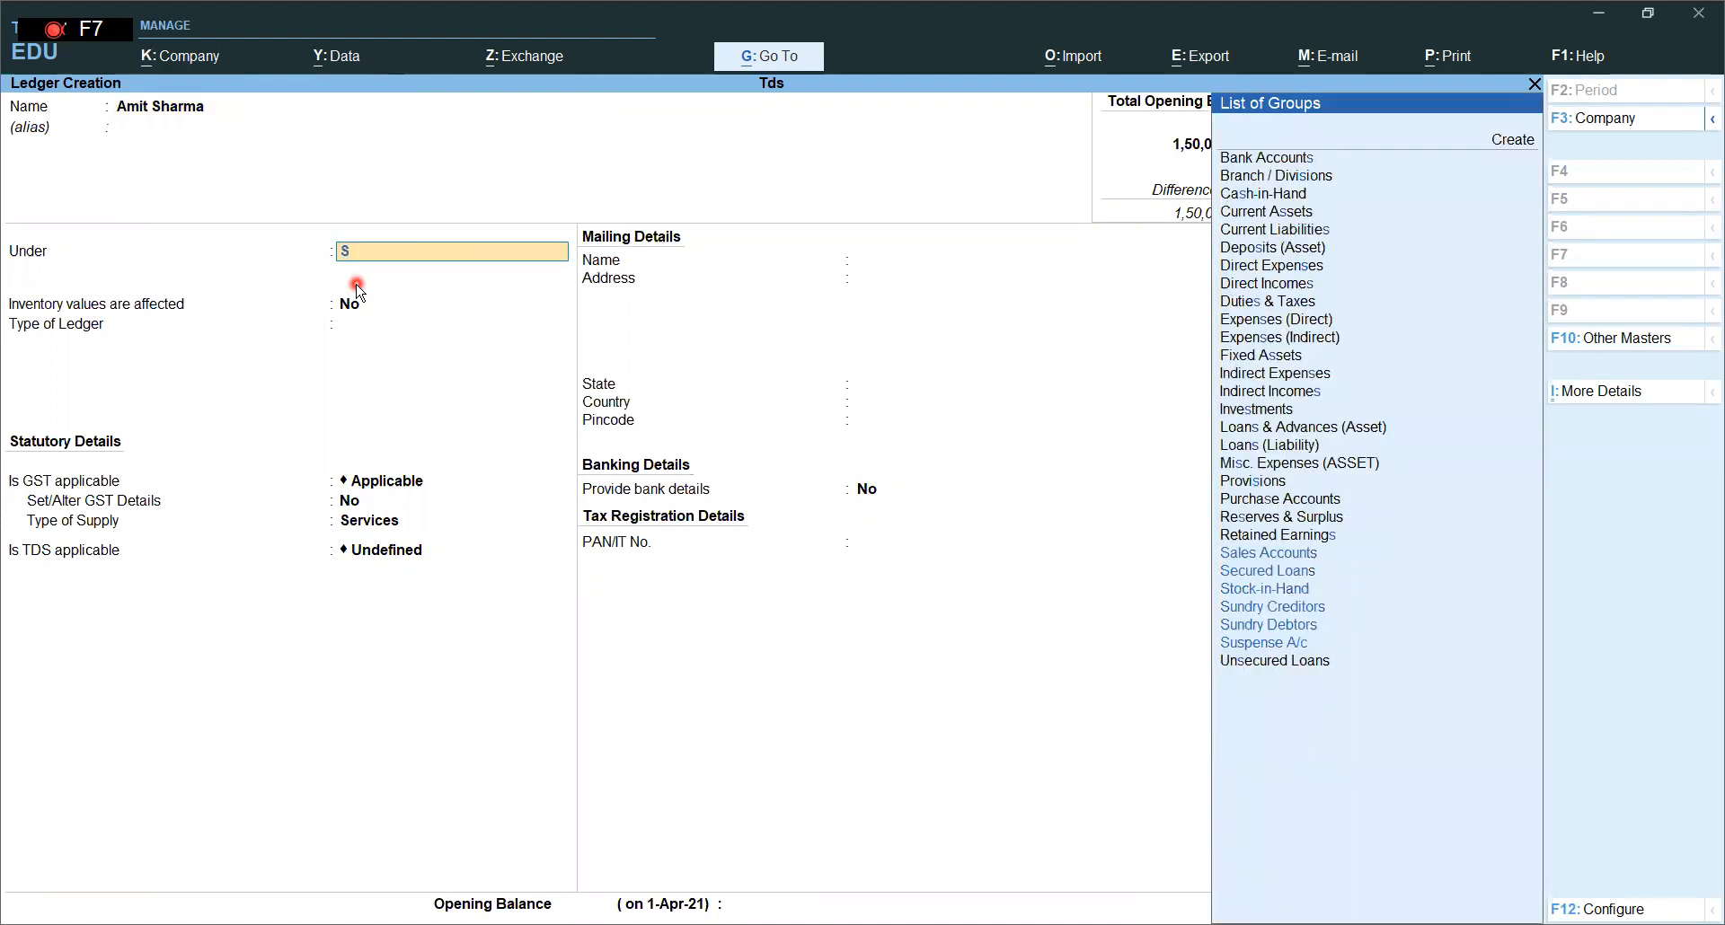
key("Return")
key("Return")
key("Return")
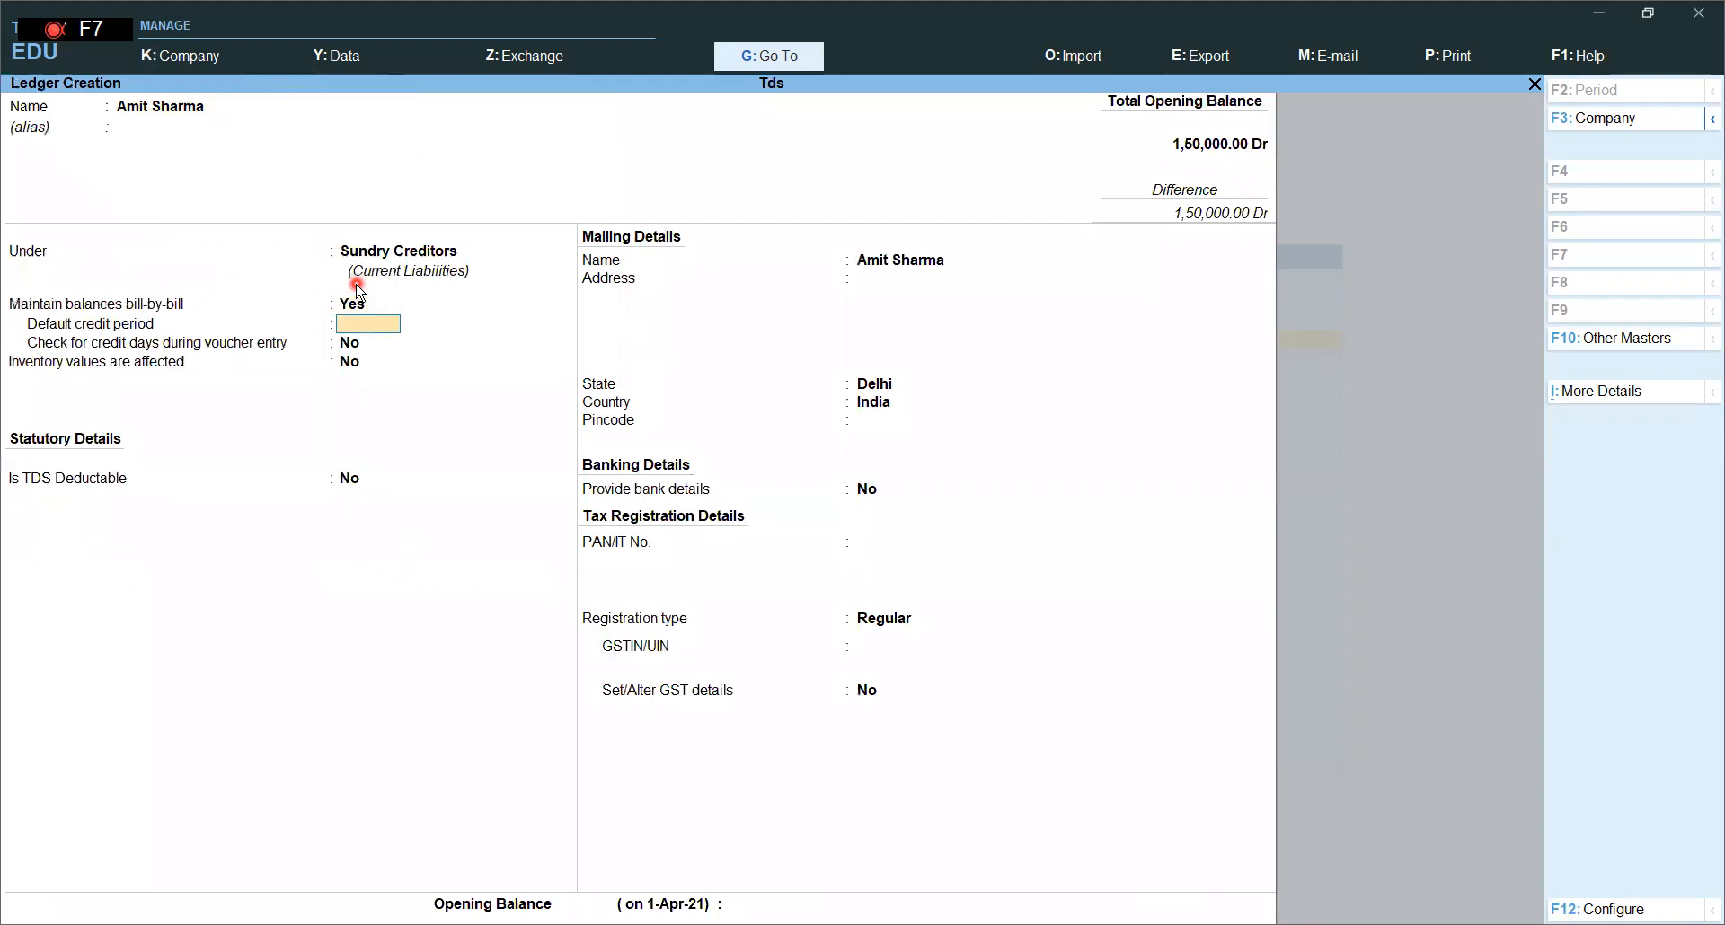
type("y")
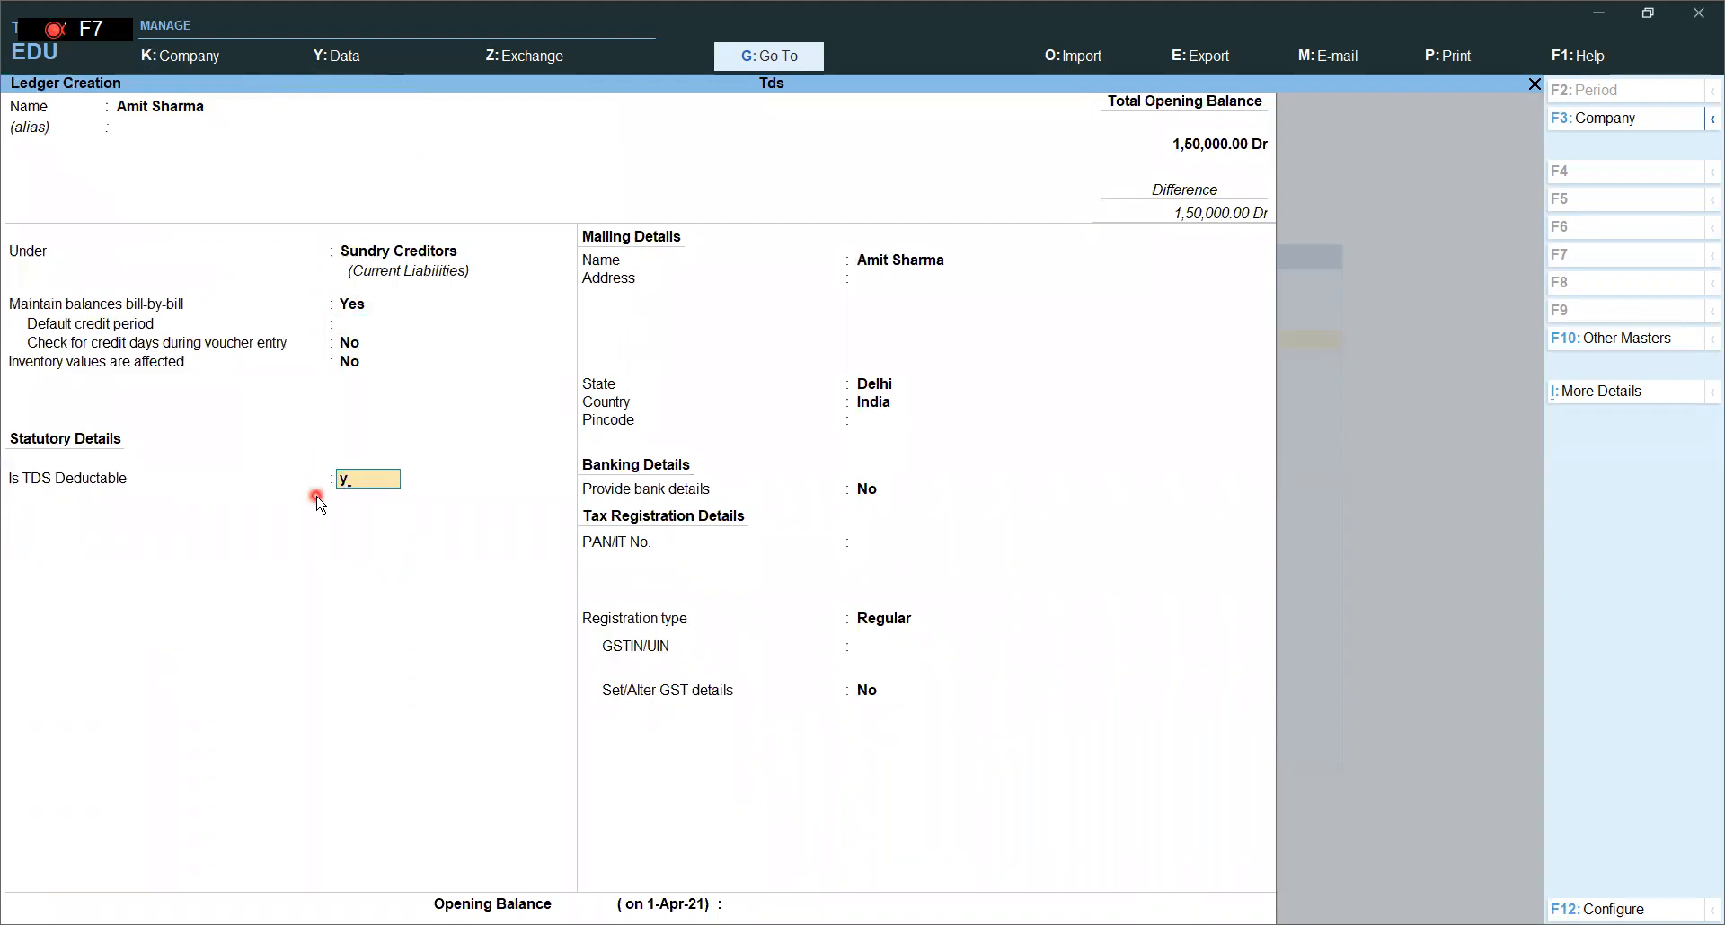
key("Return")
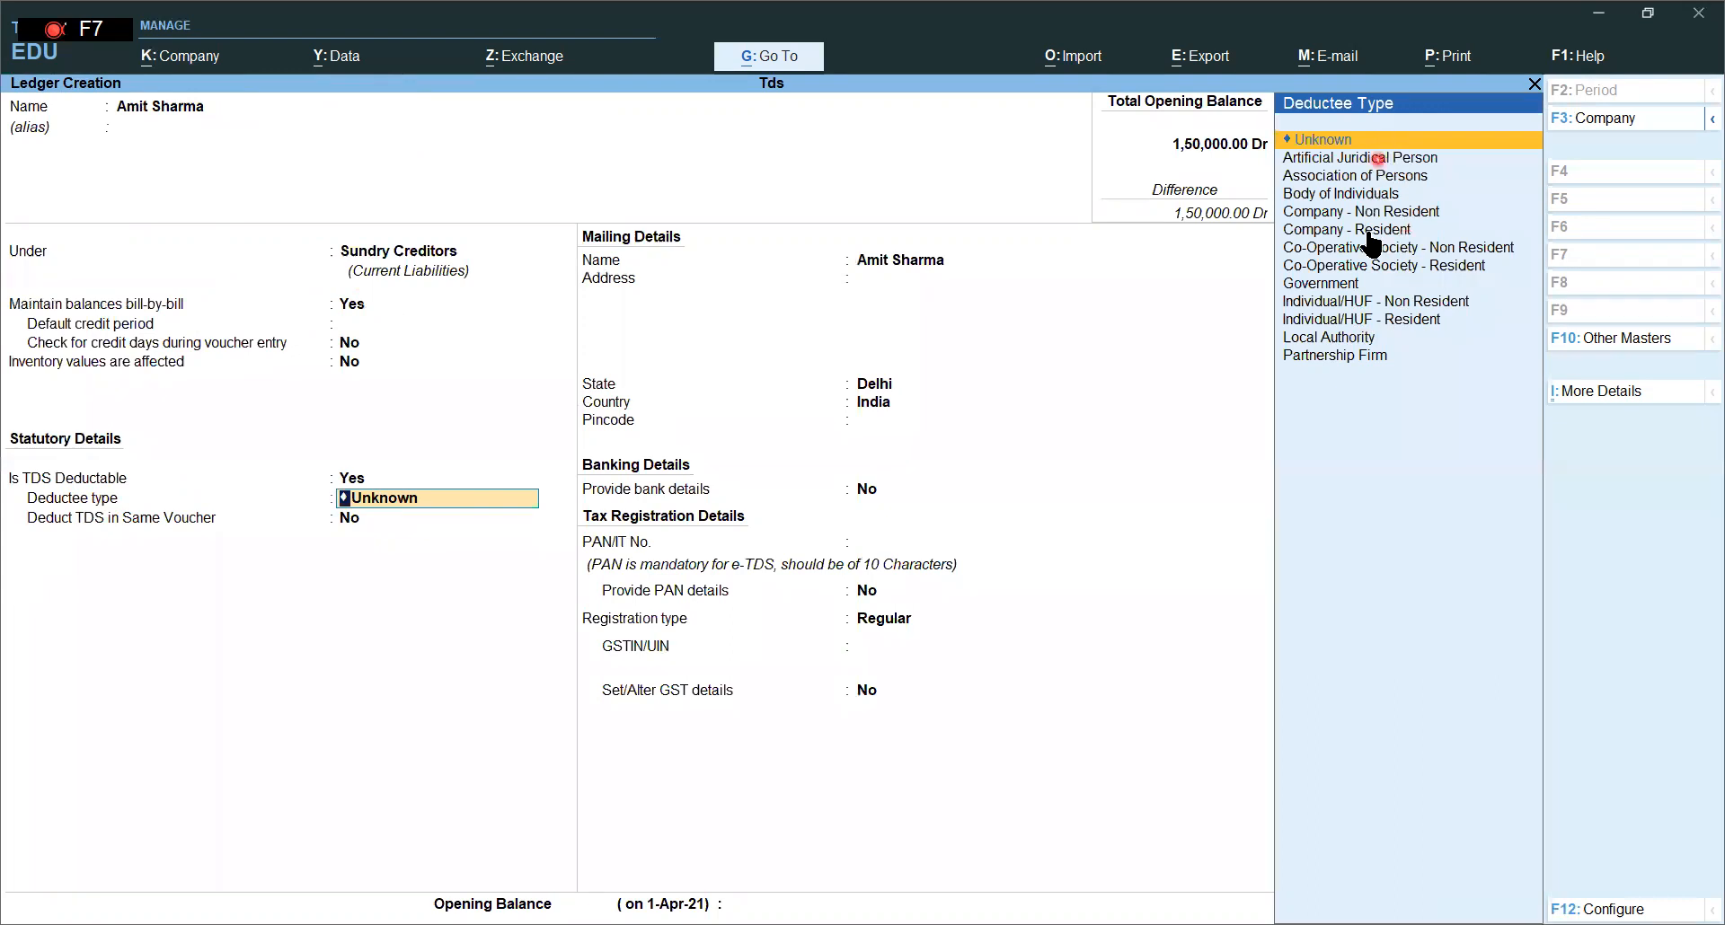
- Set deductee type Individual/HUF - Resident, deduct in same voucher, enter the party's PAN, and save
key("Down")
key("Down")
key("Down")
key("Down")
key("Down")
key("Down")
key("Down")
key("Down")
key("Down")
key("Down")
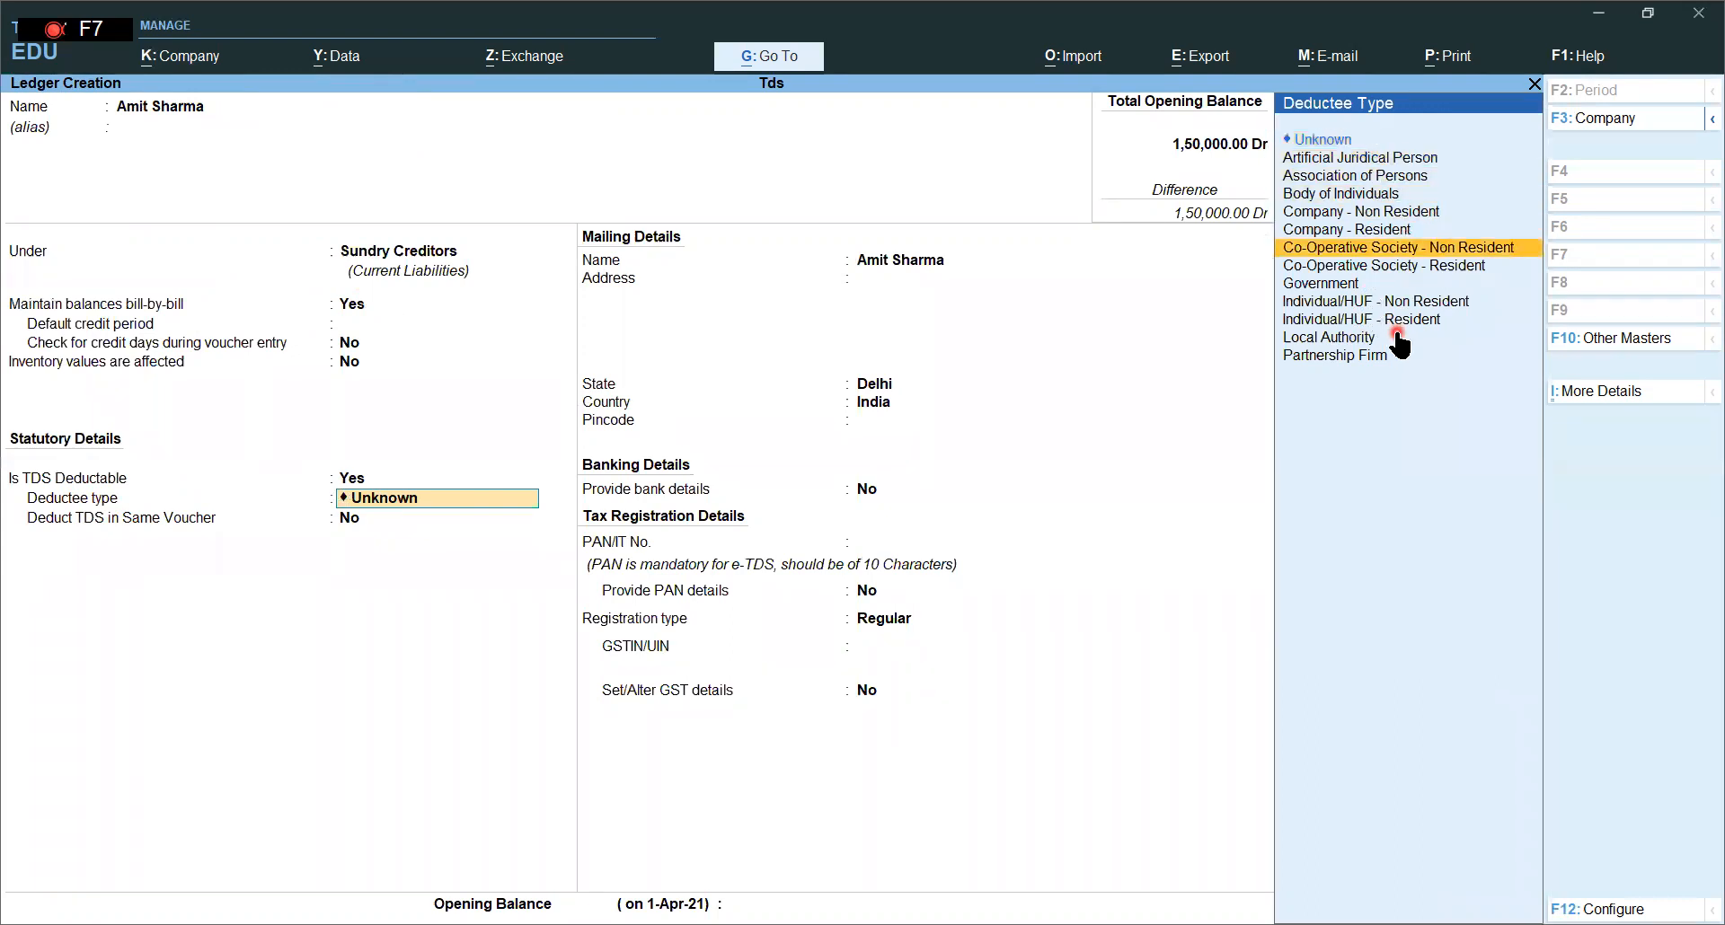
key("Return")
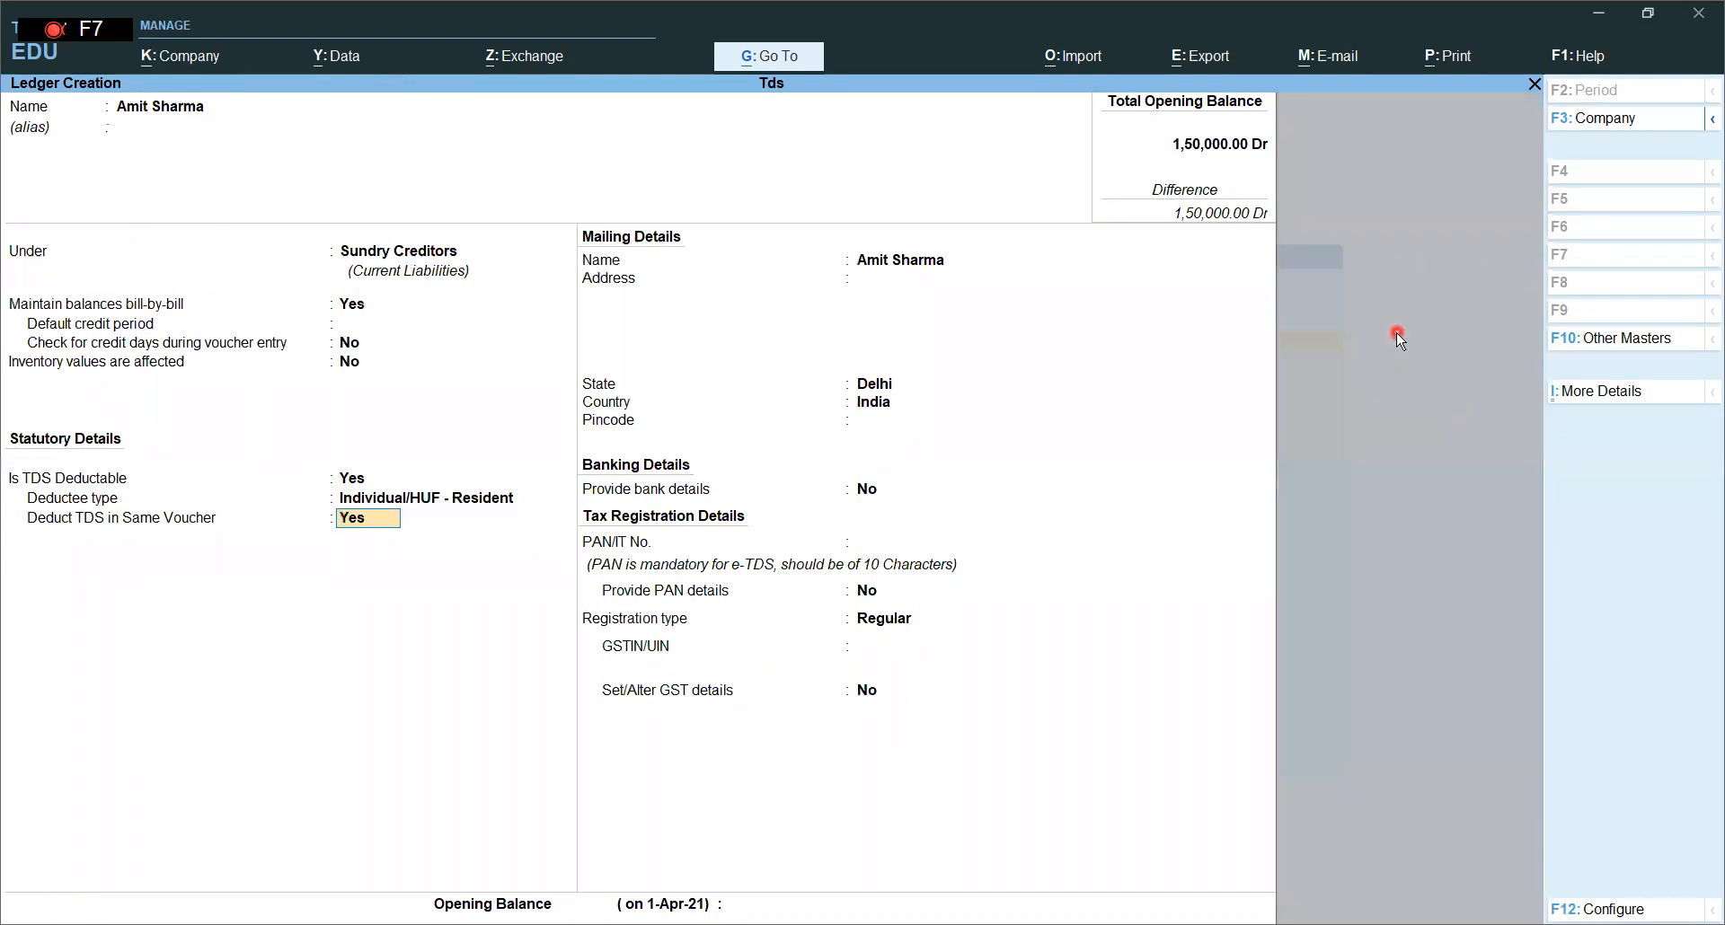
key("Return")
key("Return")
key("Return")
key("Return")
key("Return")
key("Return")
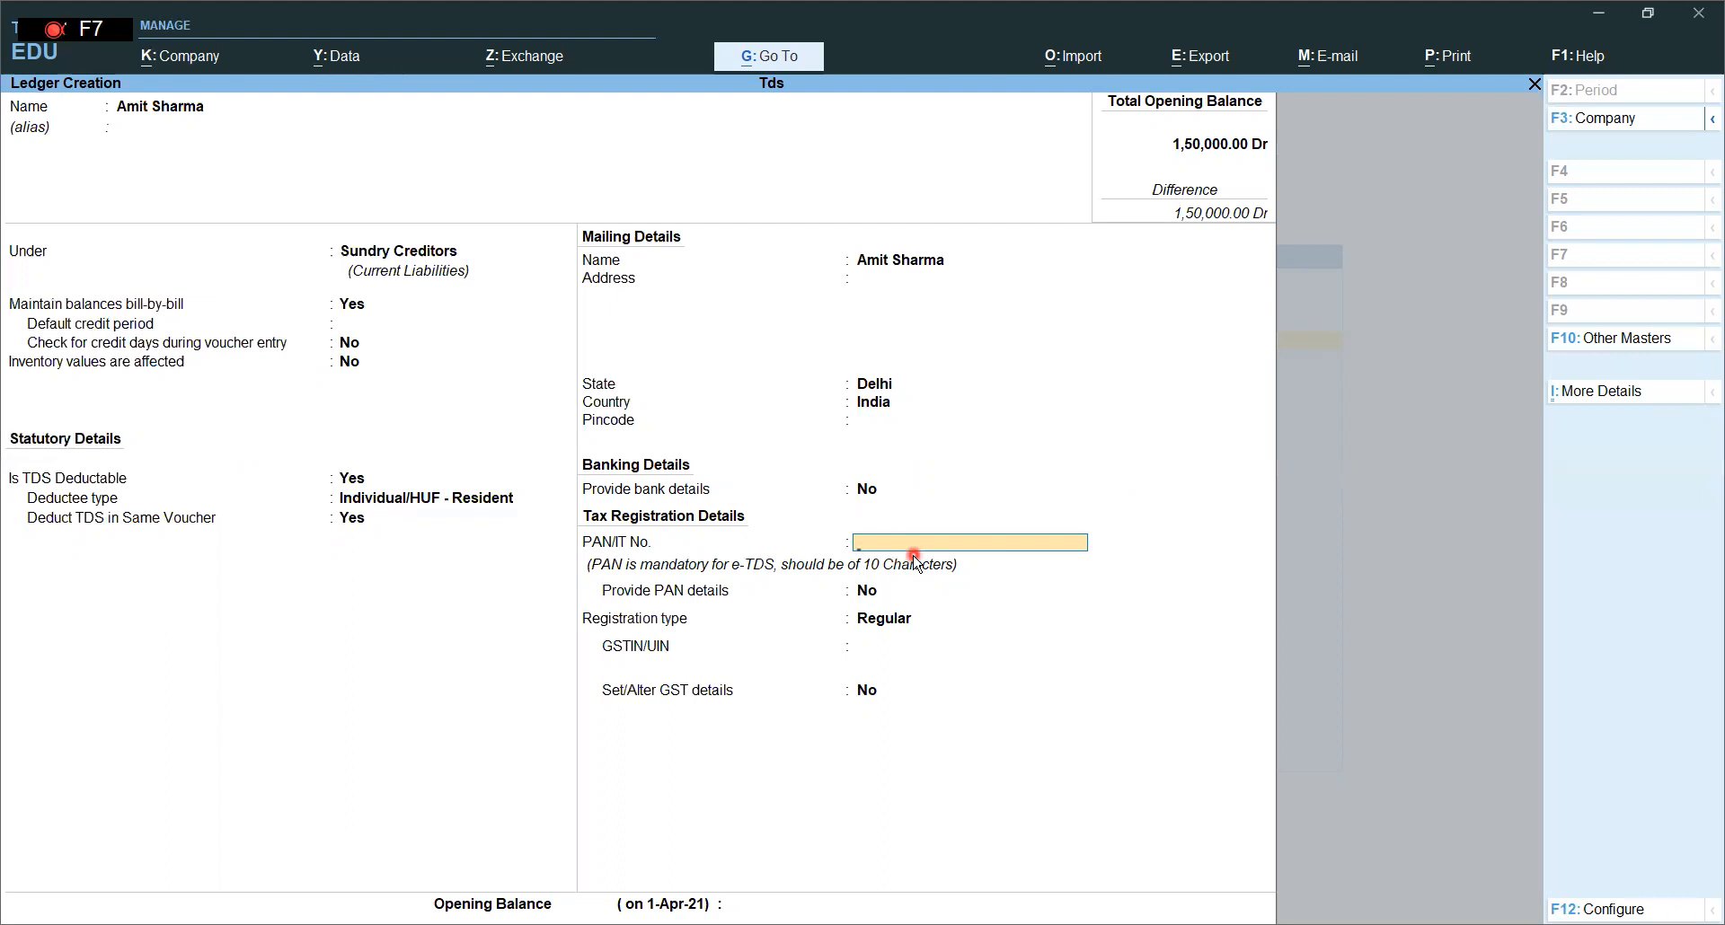
key("Return")
key("y")
key("Return")
key("Return")
key("Return")
key("Return")
key("Return")
key("Return")
key("y")
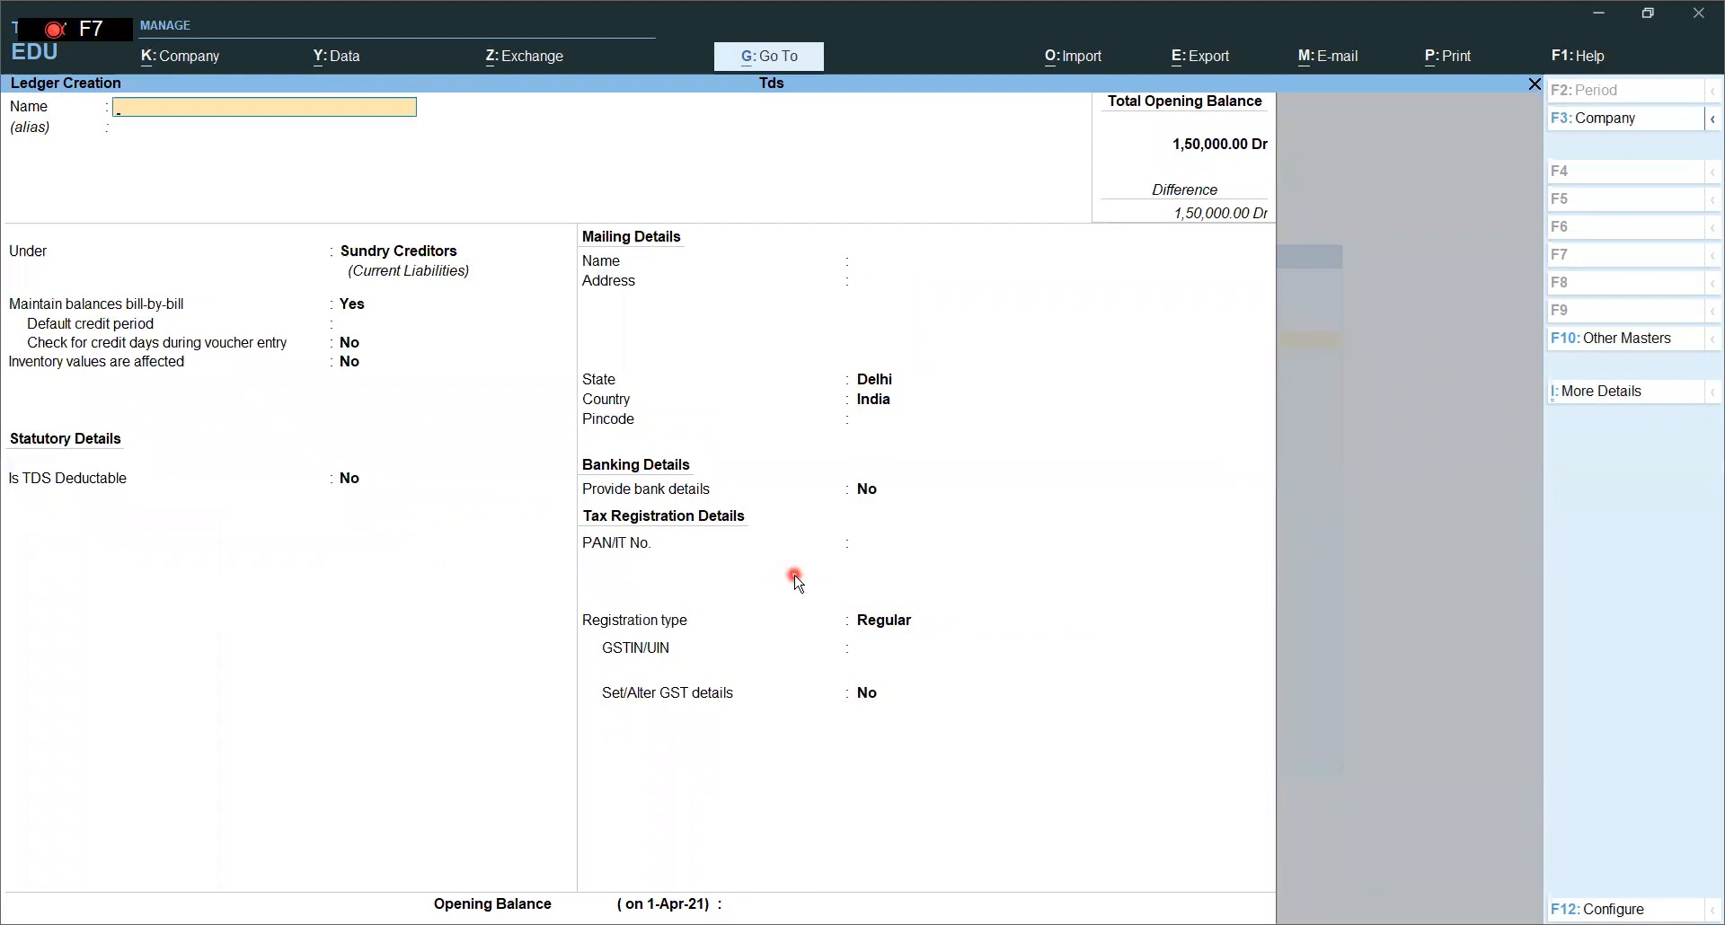
- Create 'Tds on Commission Onsales' under Duties & Taxes, duty type TDS, nature Commission on Sales
type("Tds on commissio")
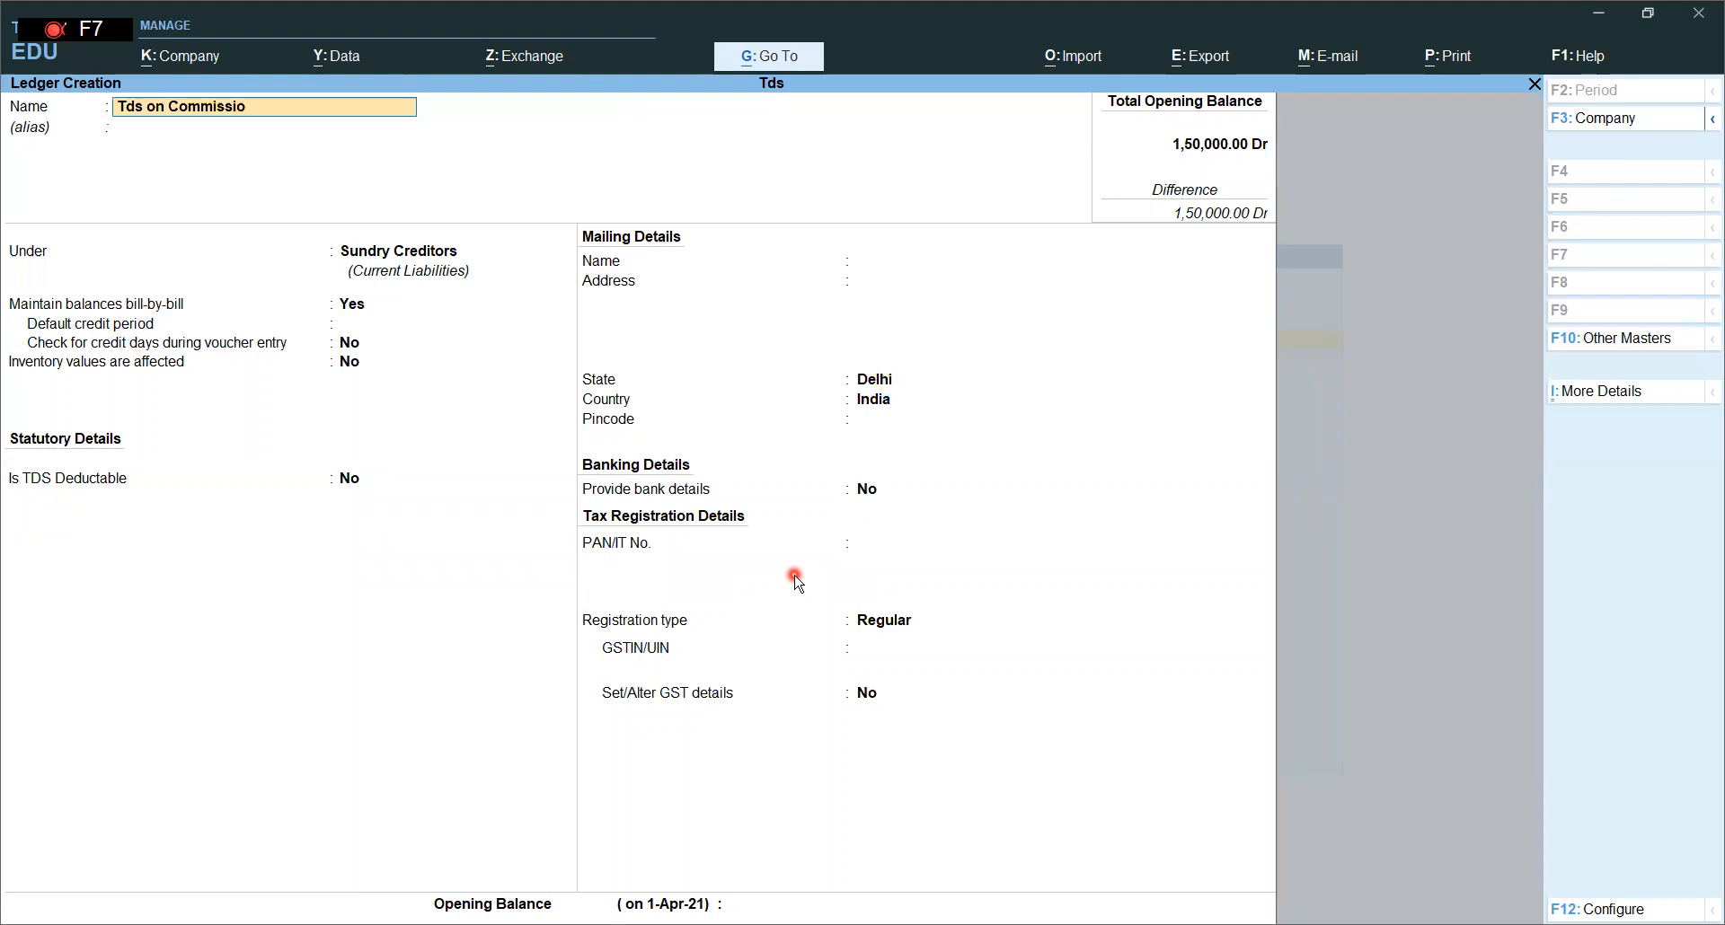
type("n onsales")
key("Return")
type("Du")
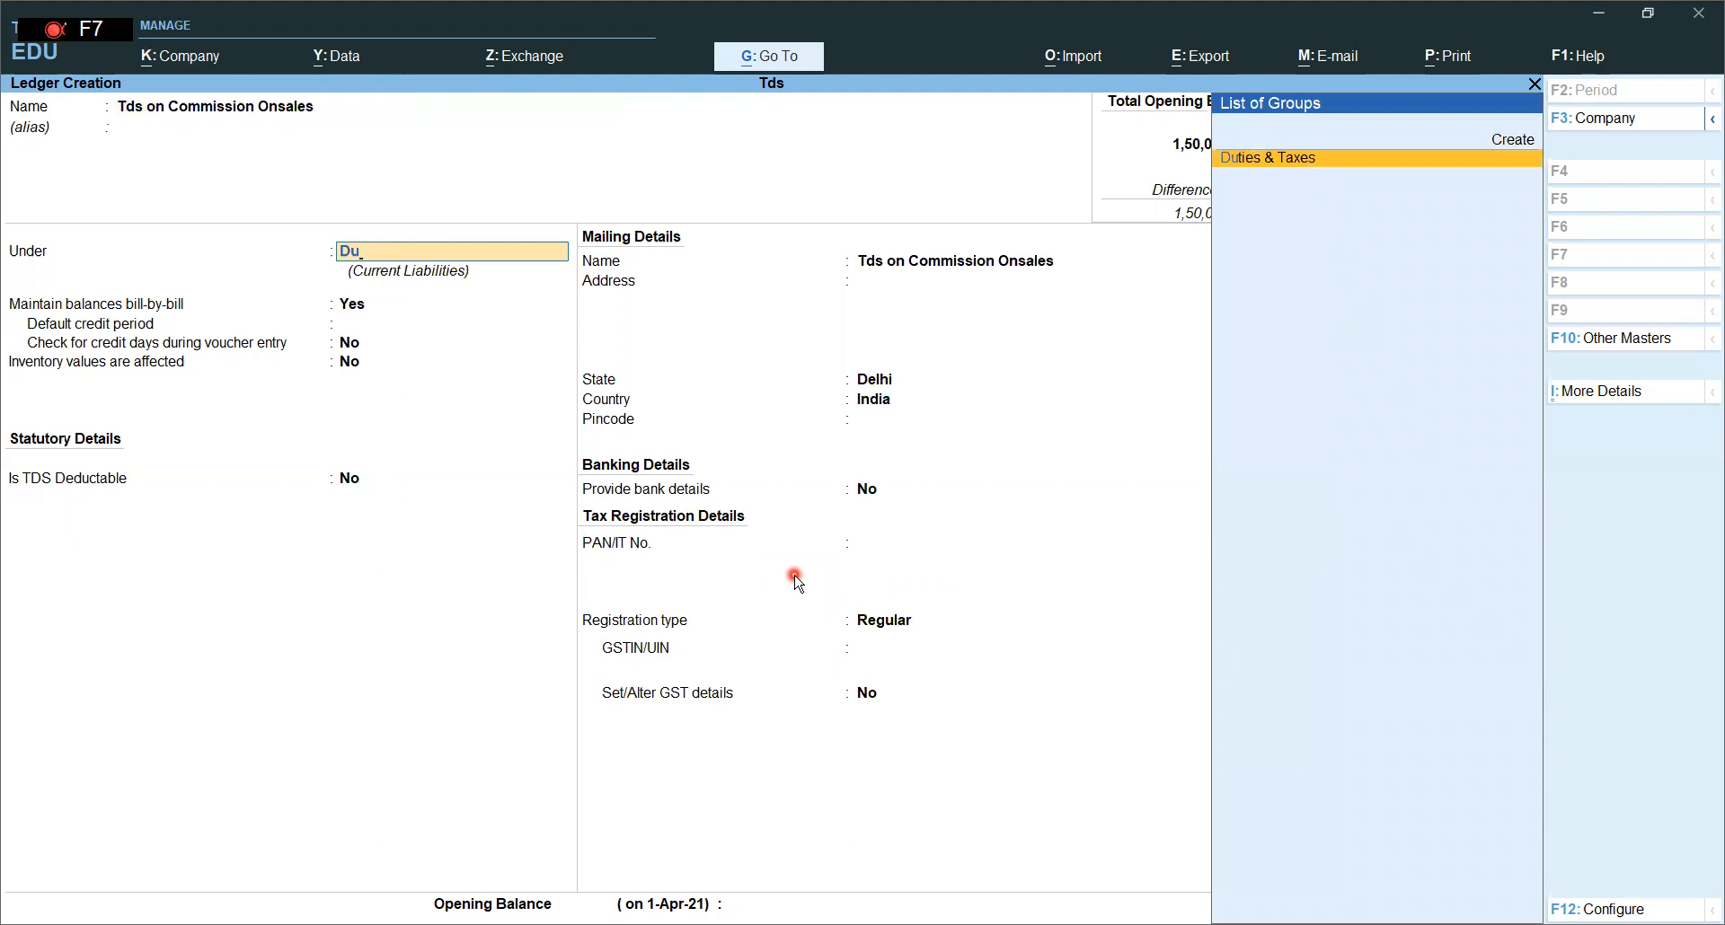
key("Return")
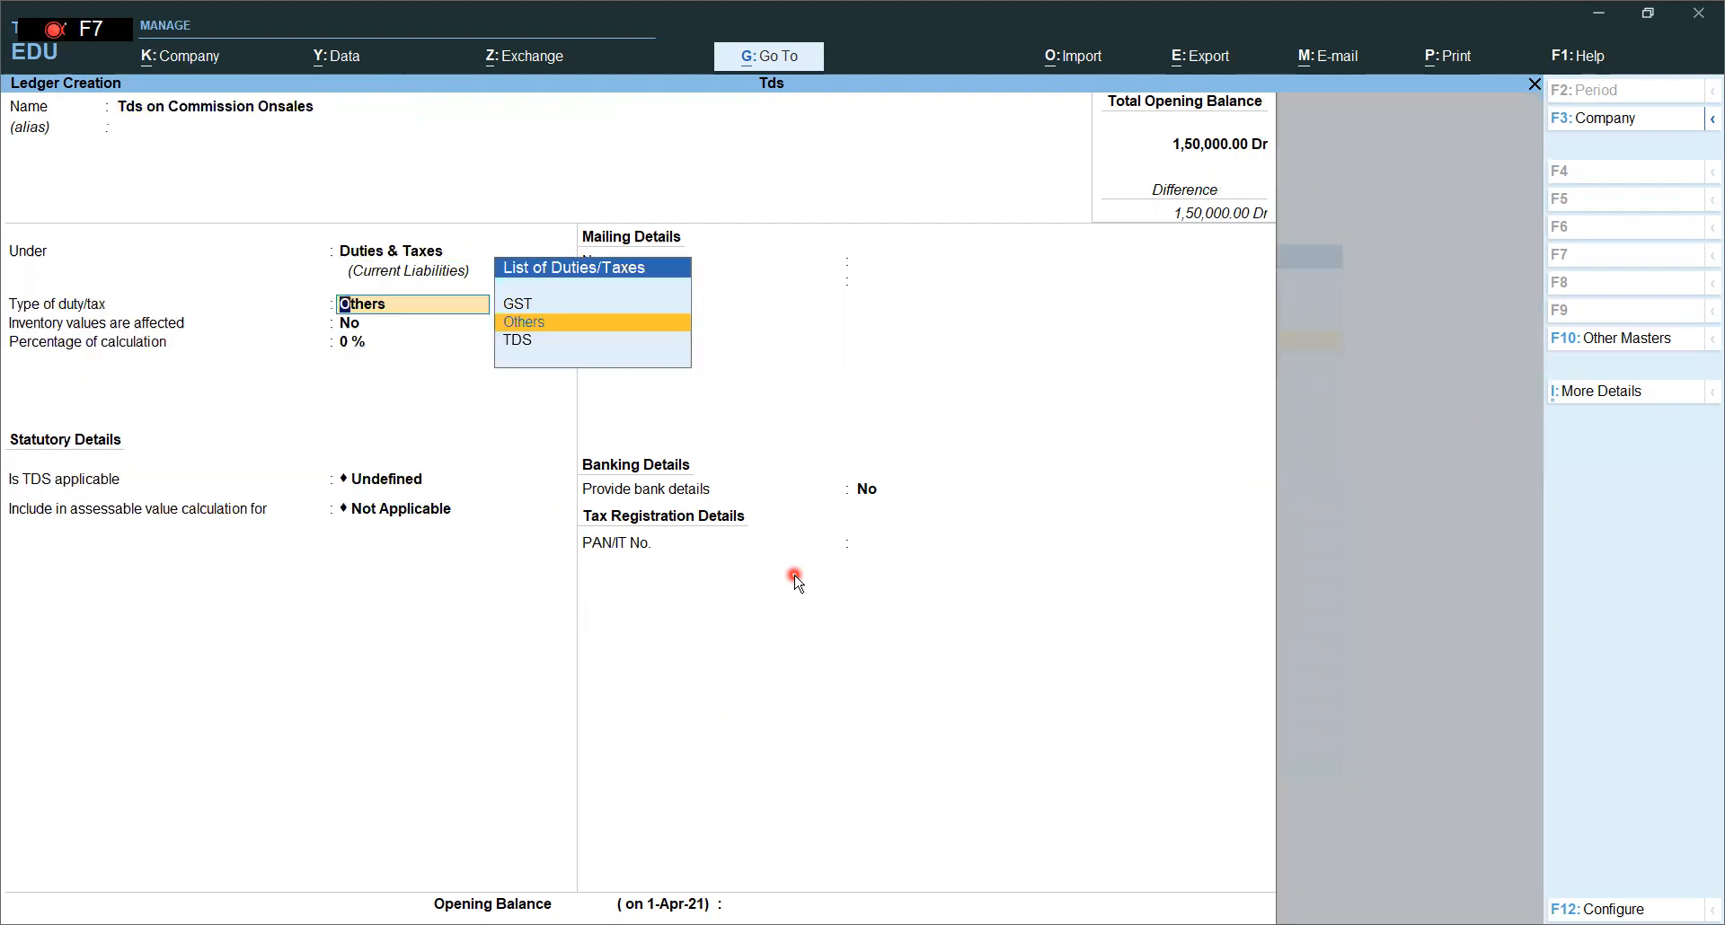
left_click(641, 340)
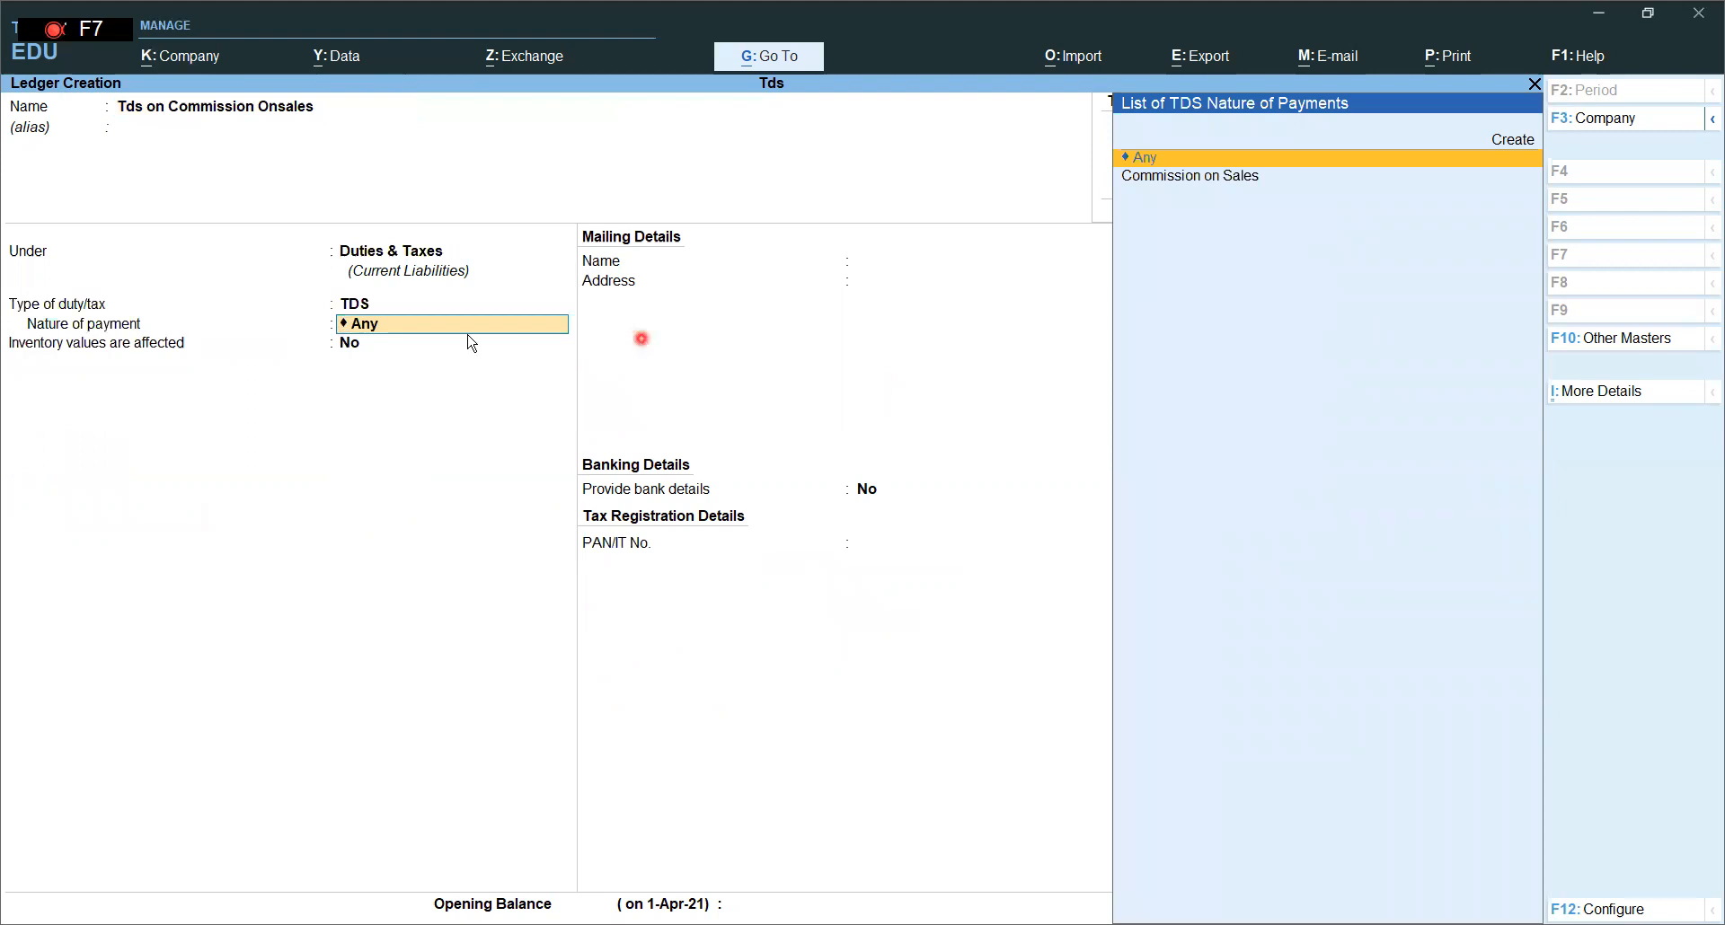
left_click(1223, 179)
key("Return")
key("Return")
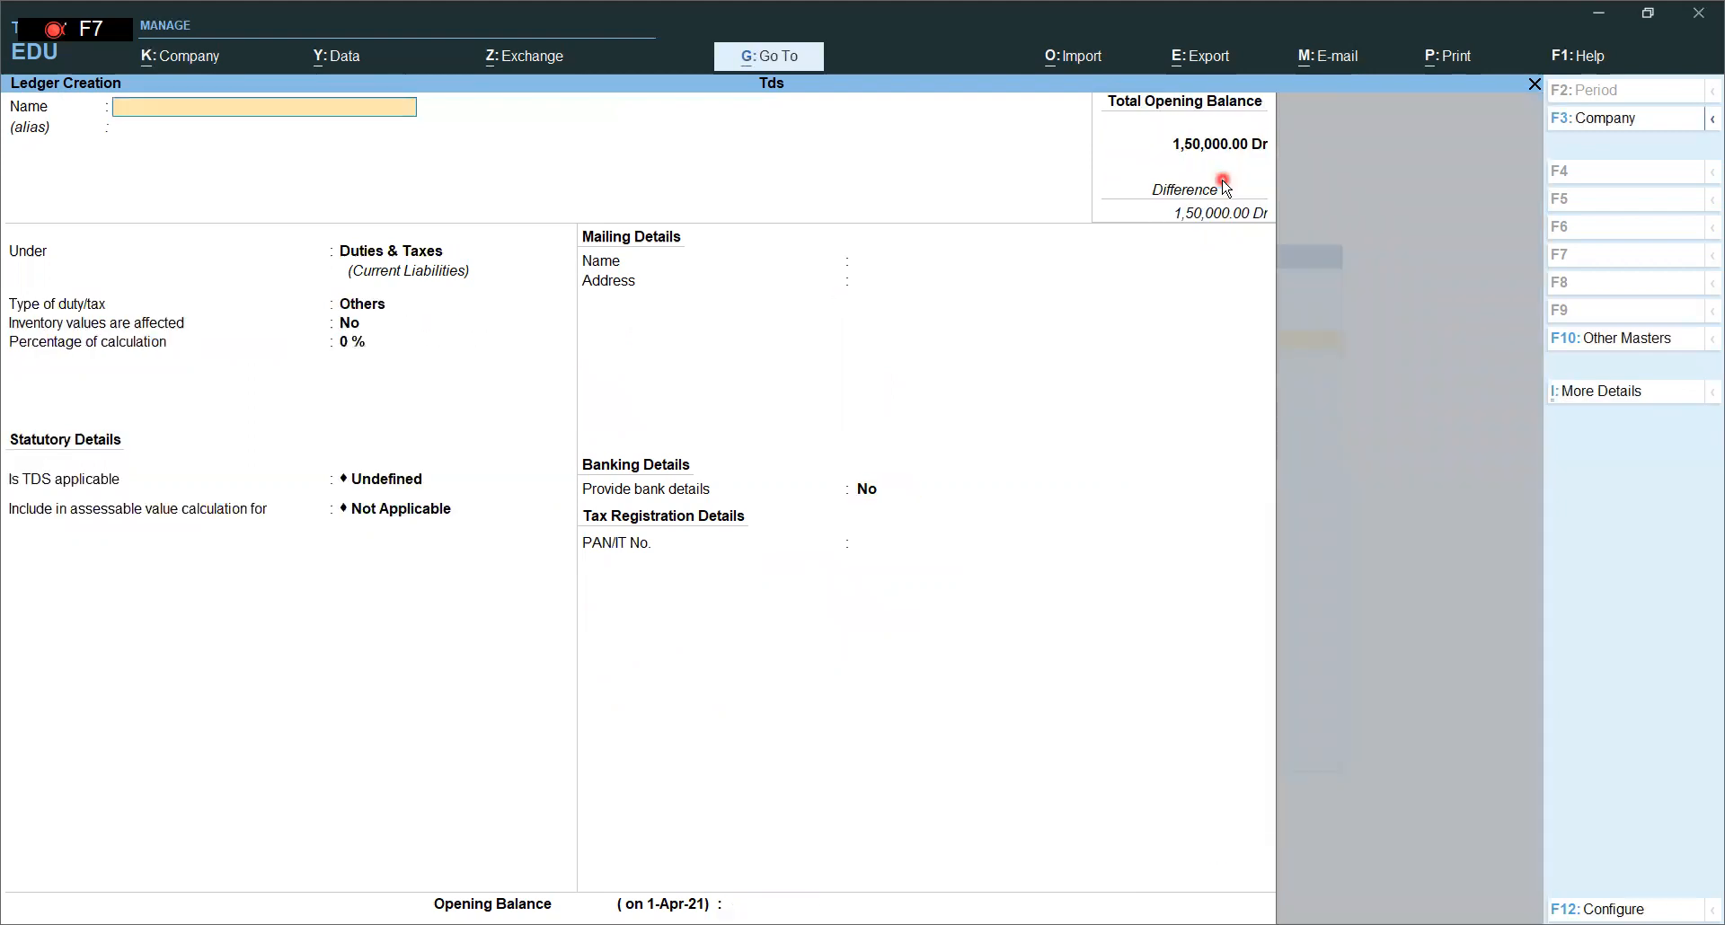
- Return to the Gateway of Tally and start a new accounting voucher
key("Escape")
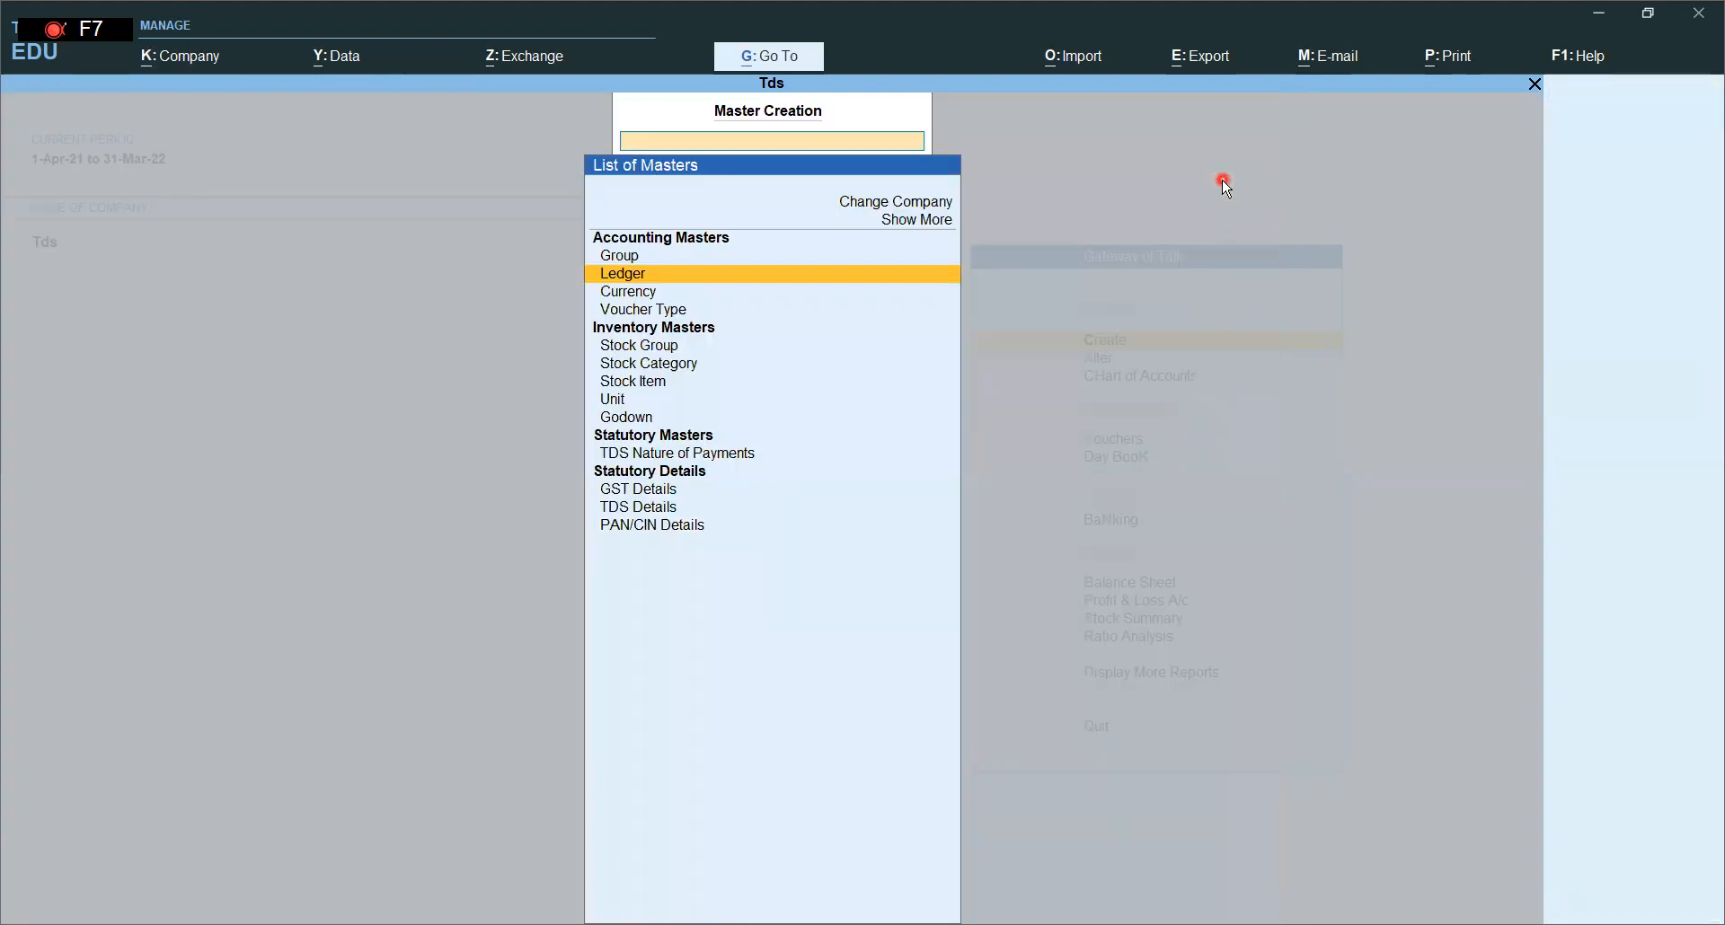
key("Escape")
key("Down")
key("Down")
key("Down")
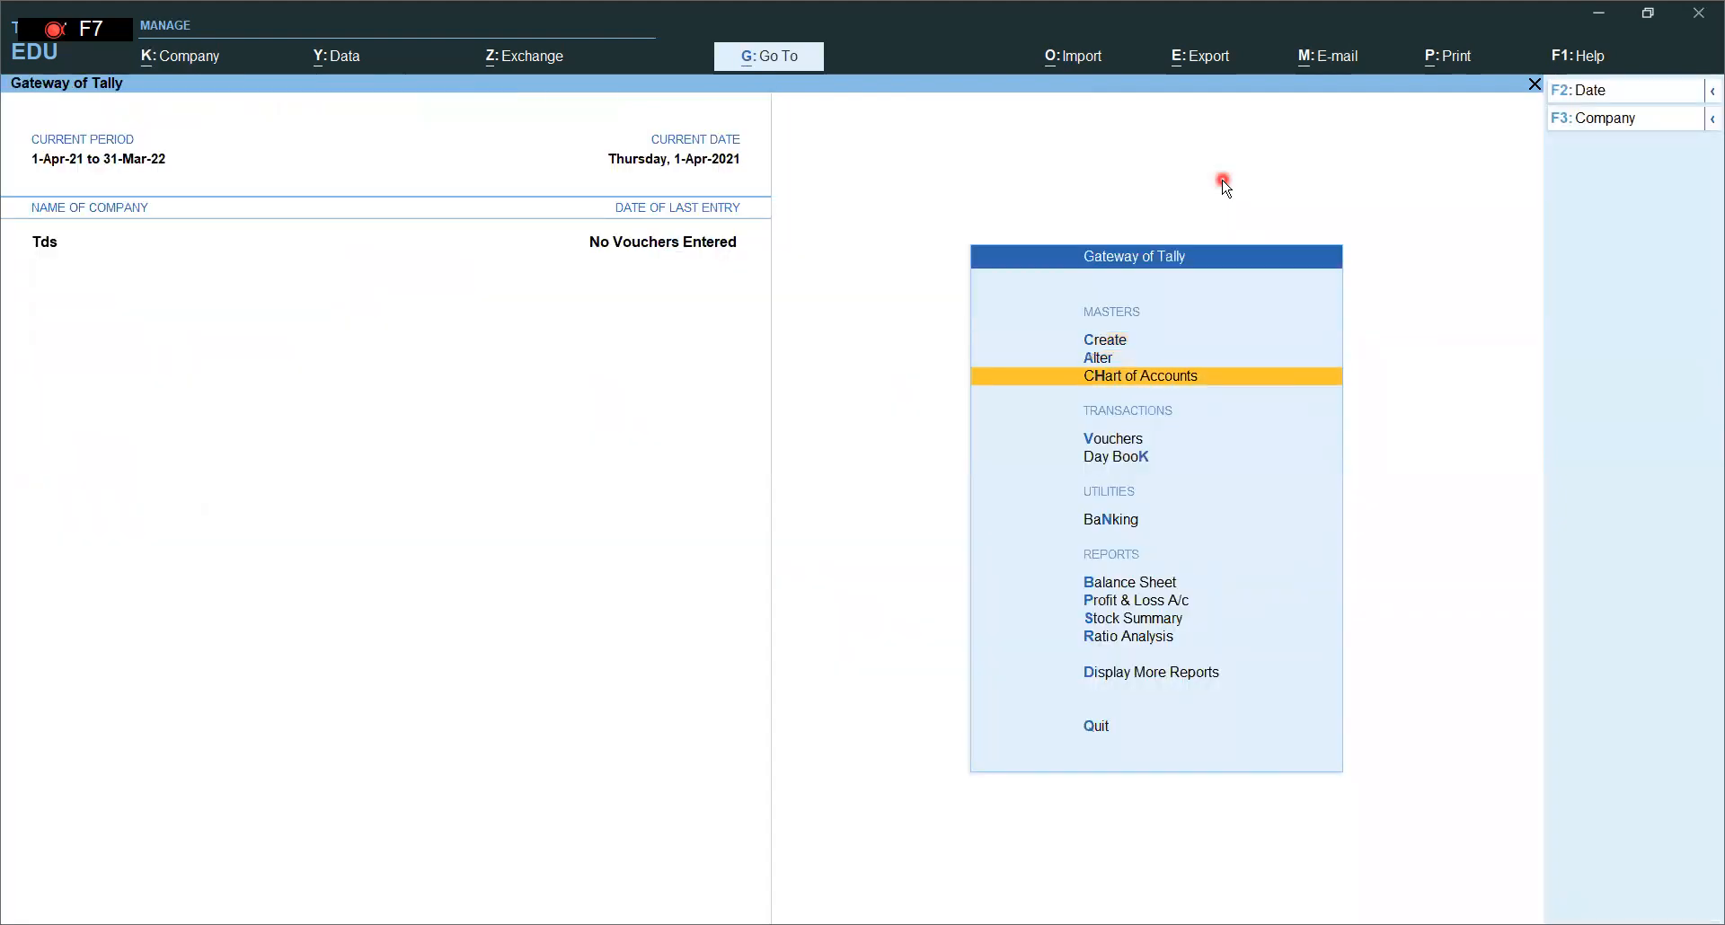
left_click(1178, 440)
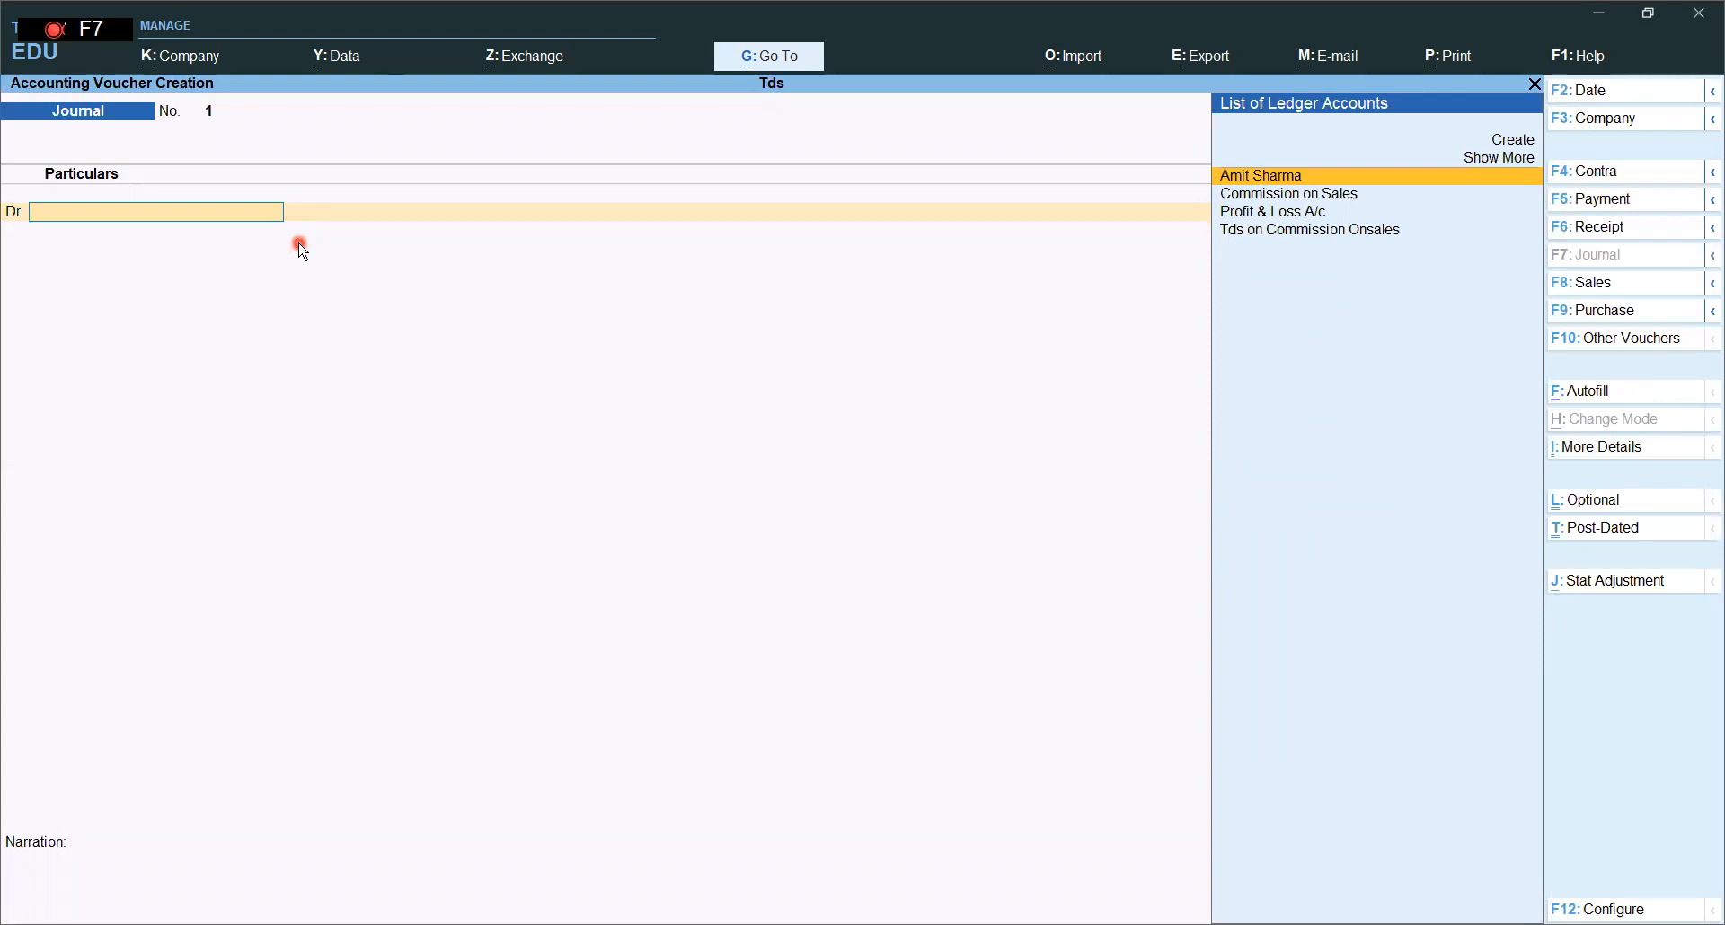
- Debit Commission on Sales 25,000 and credit the party ledger 23,750 net of TDS
key("Down")
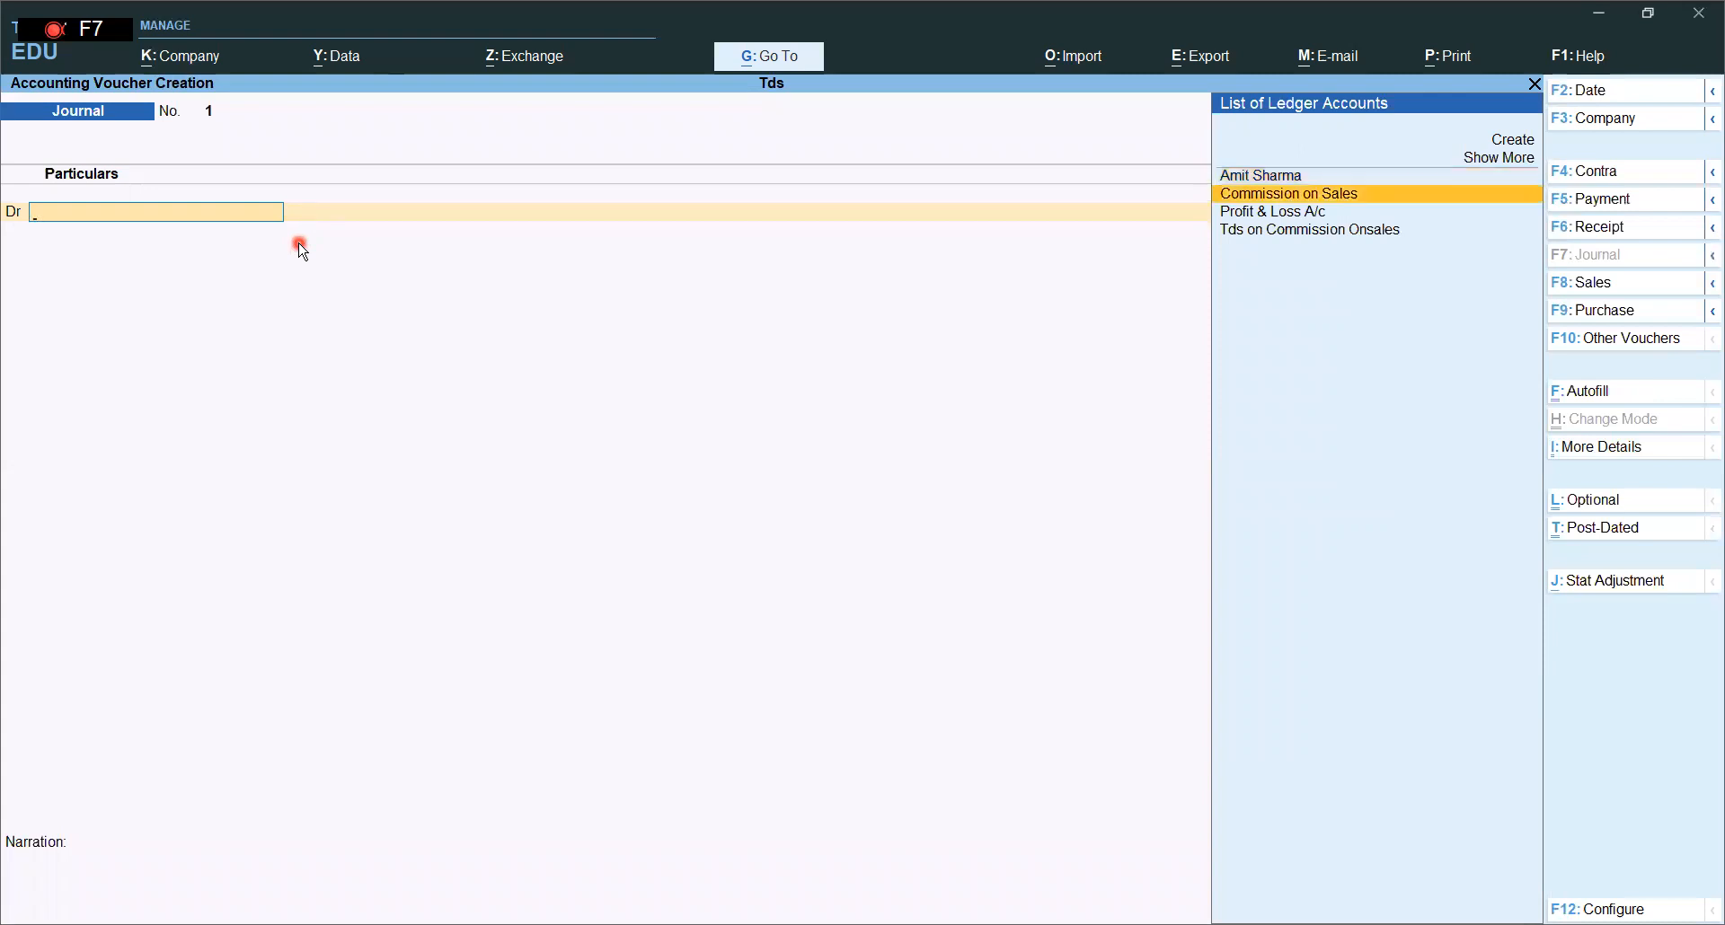
key("Return")
type("25000")
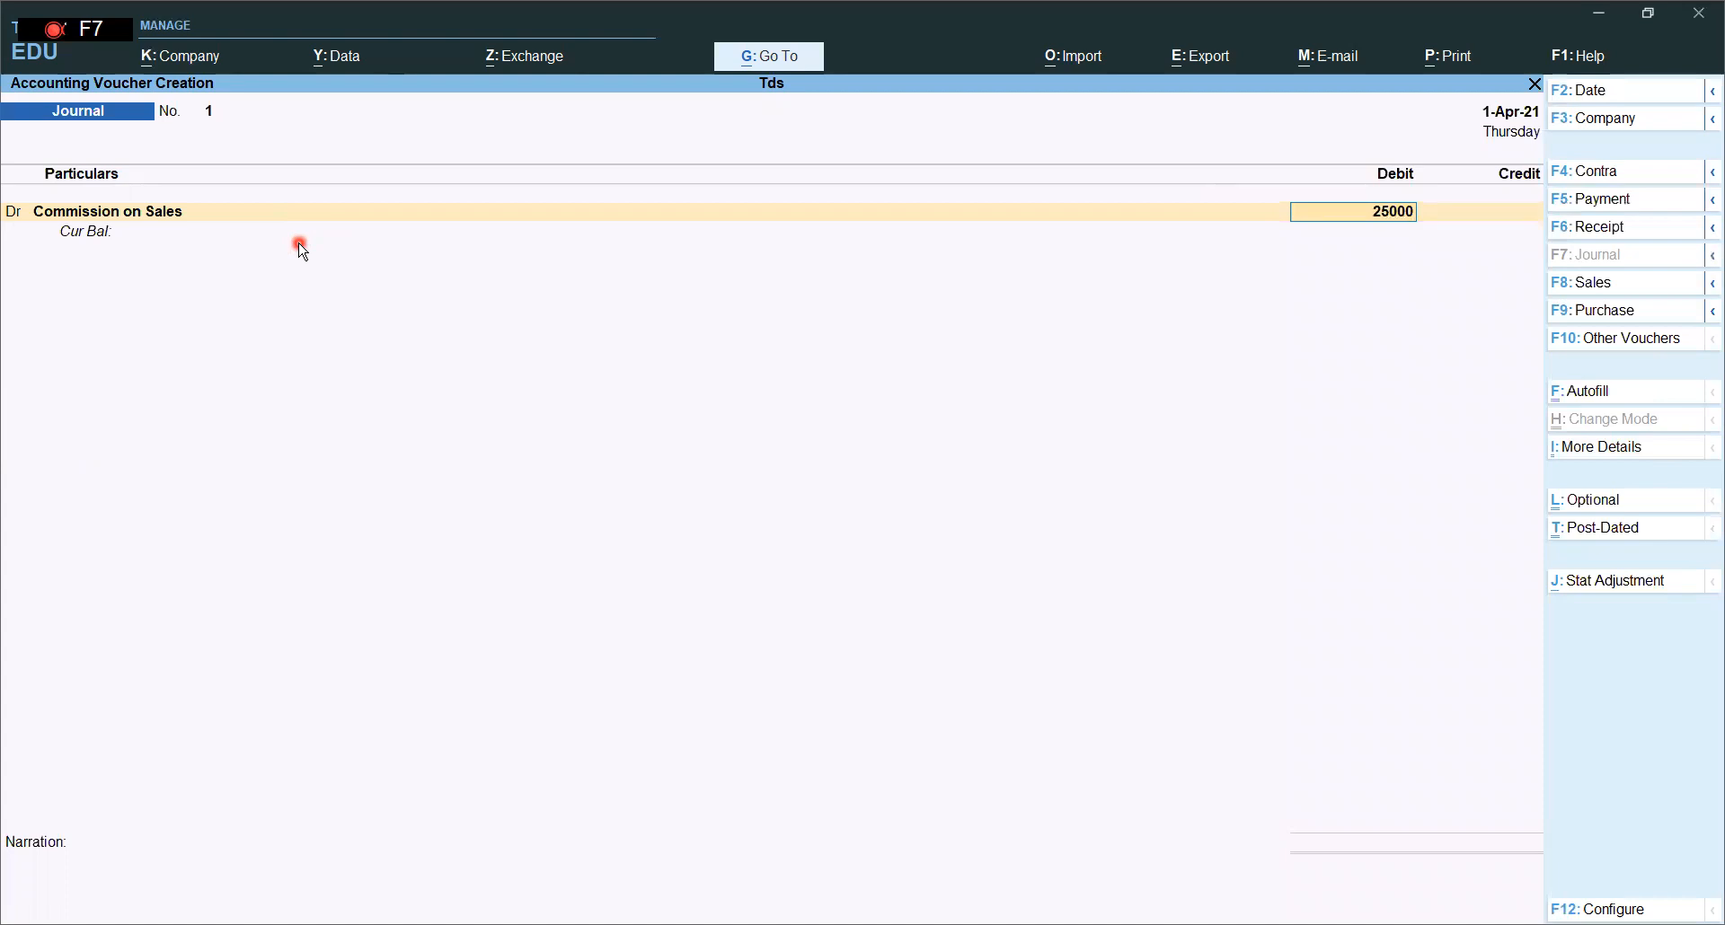
key("Return")
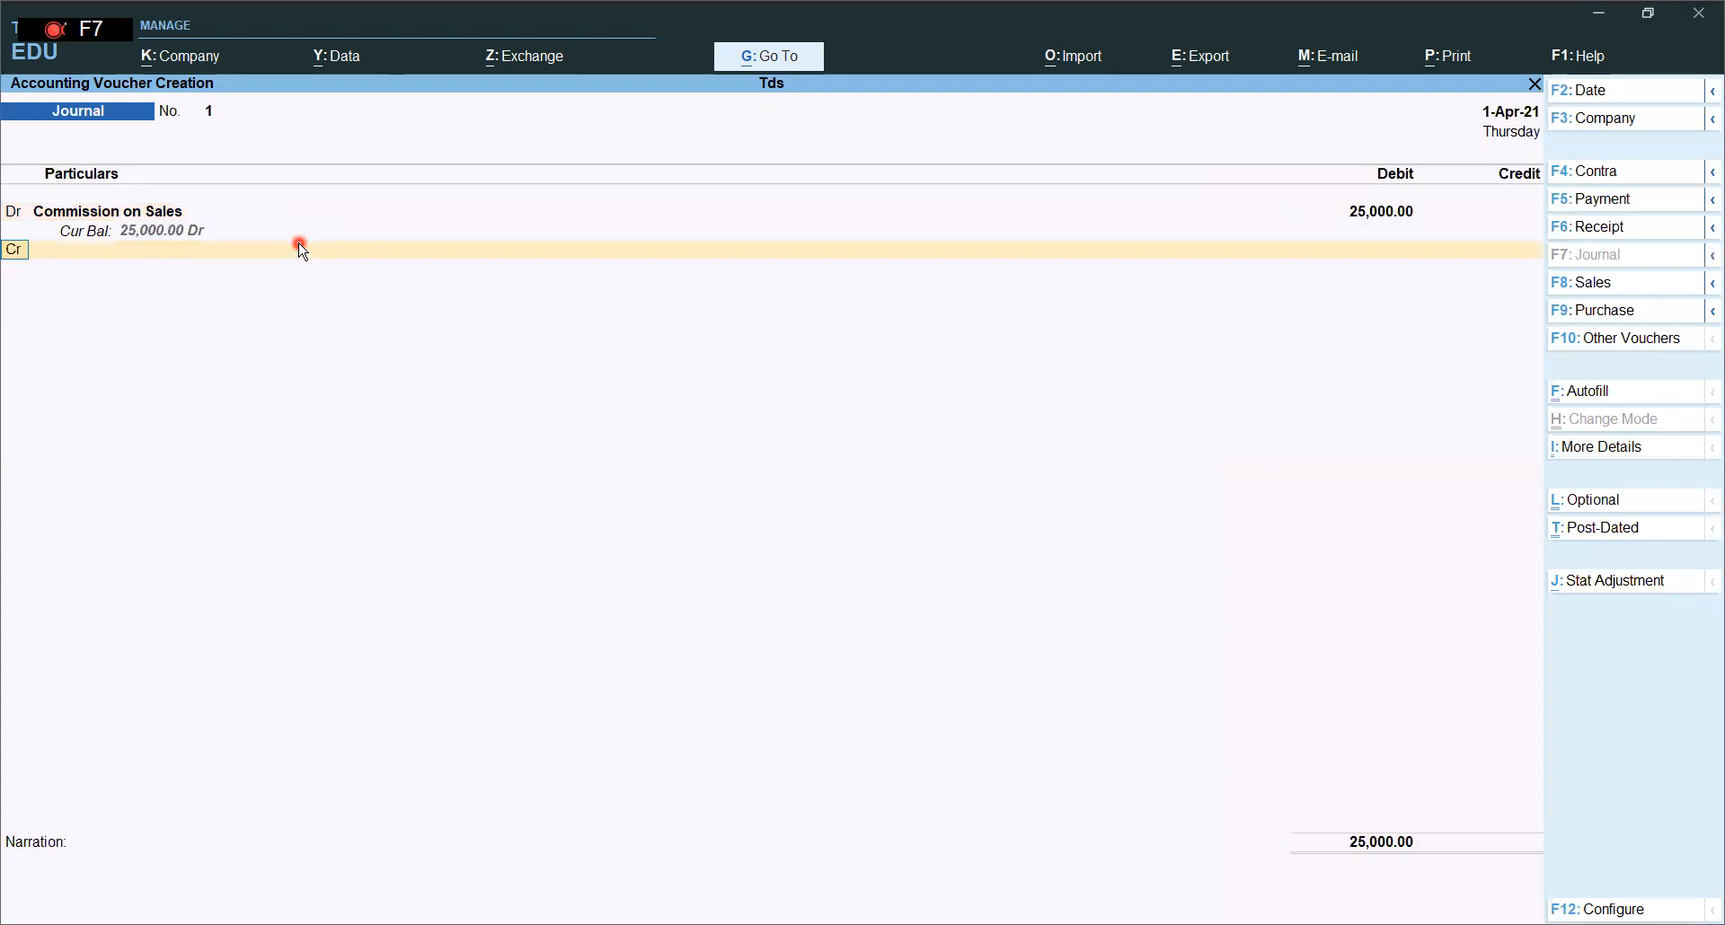
type("A")
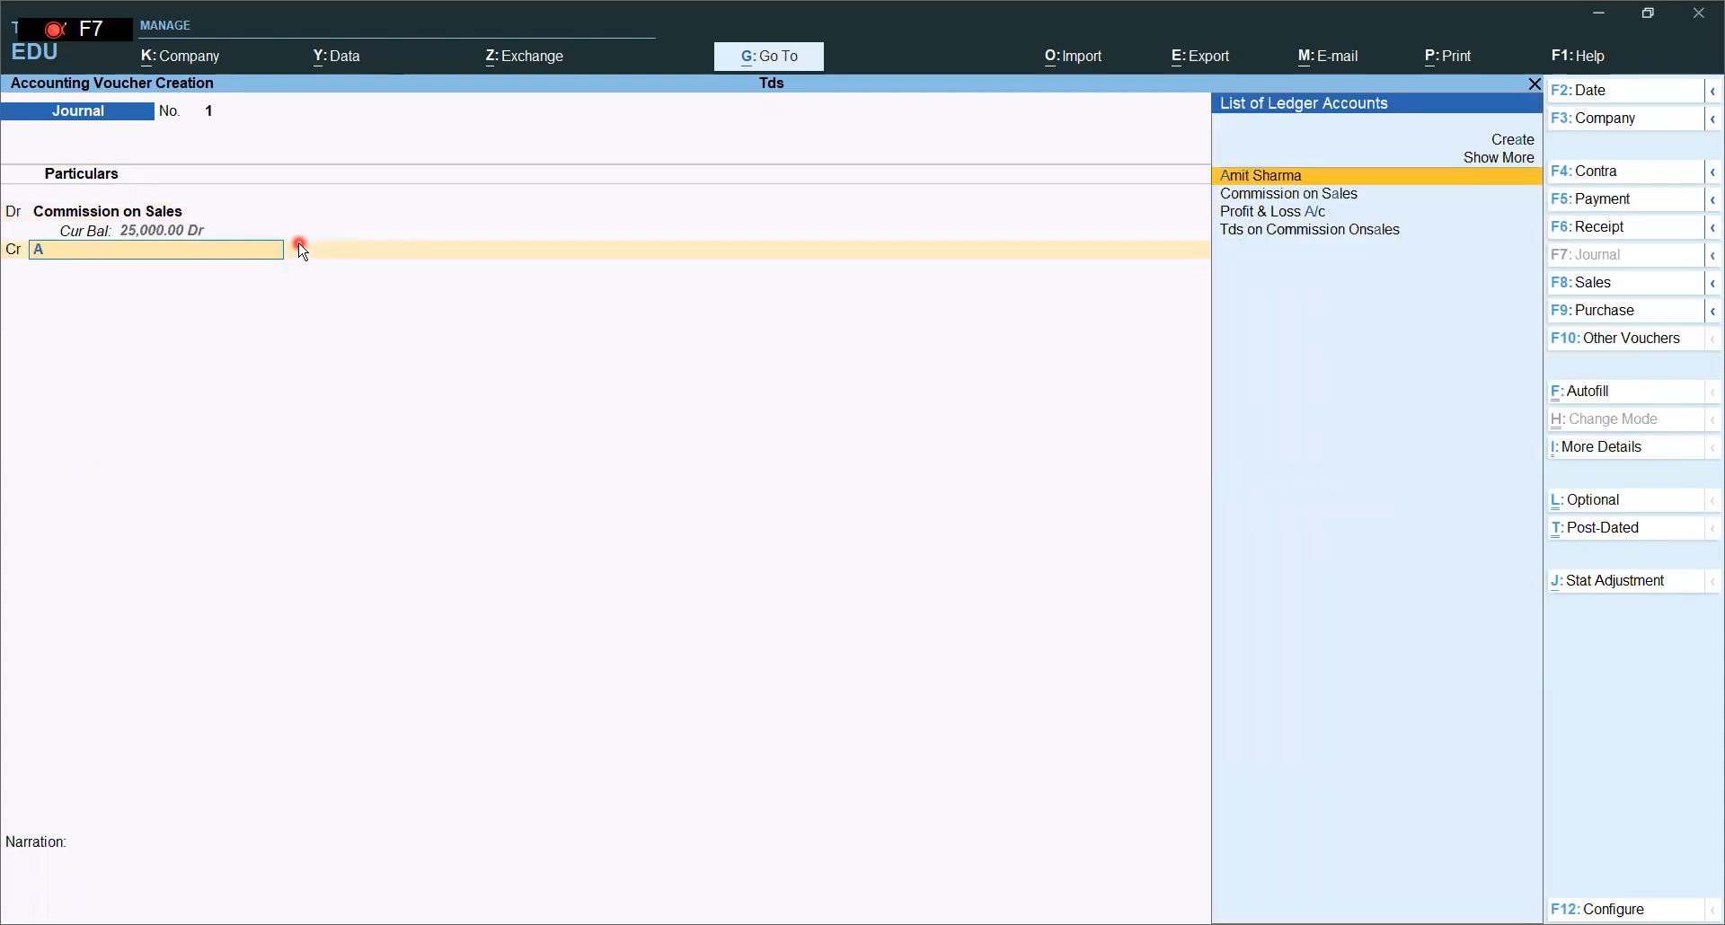
key("Return")
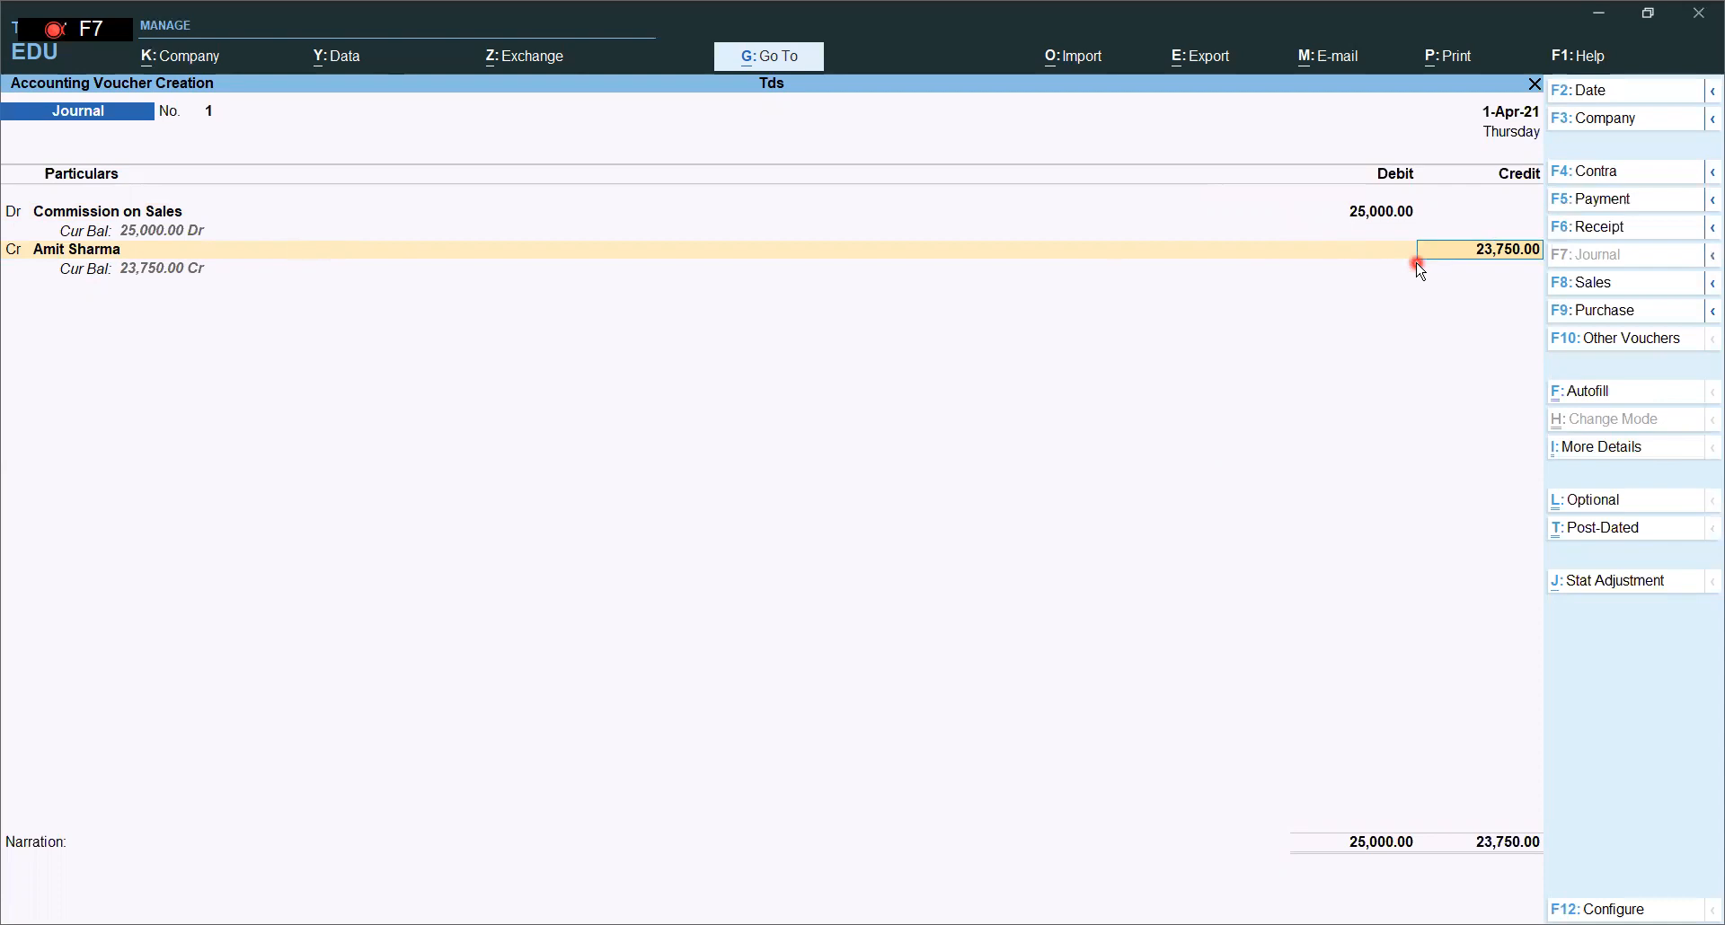
key("Return")
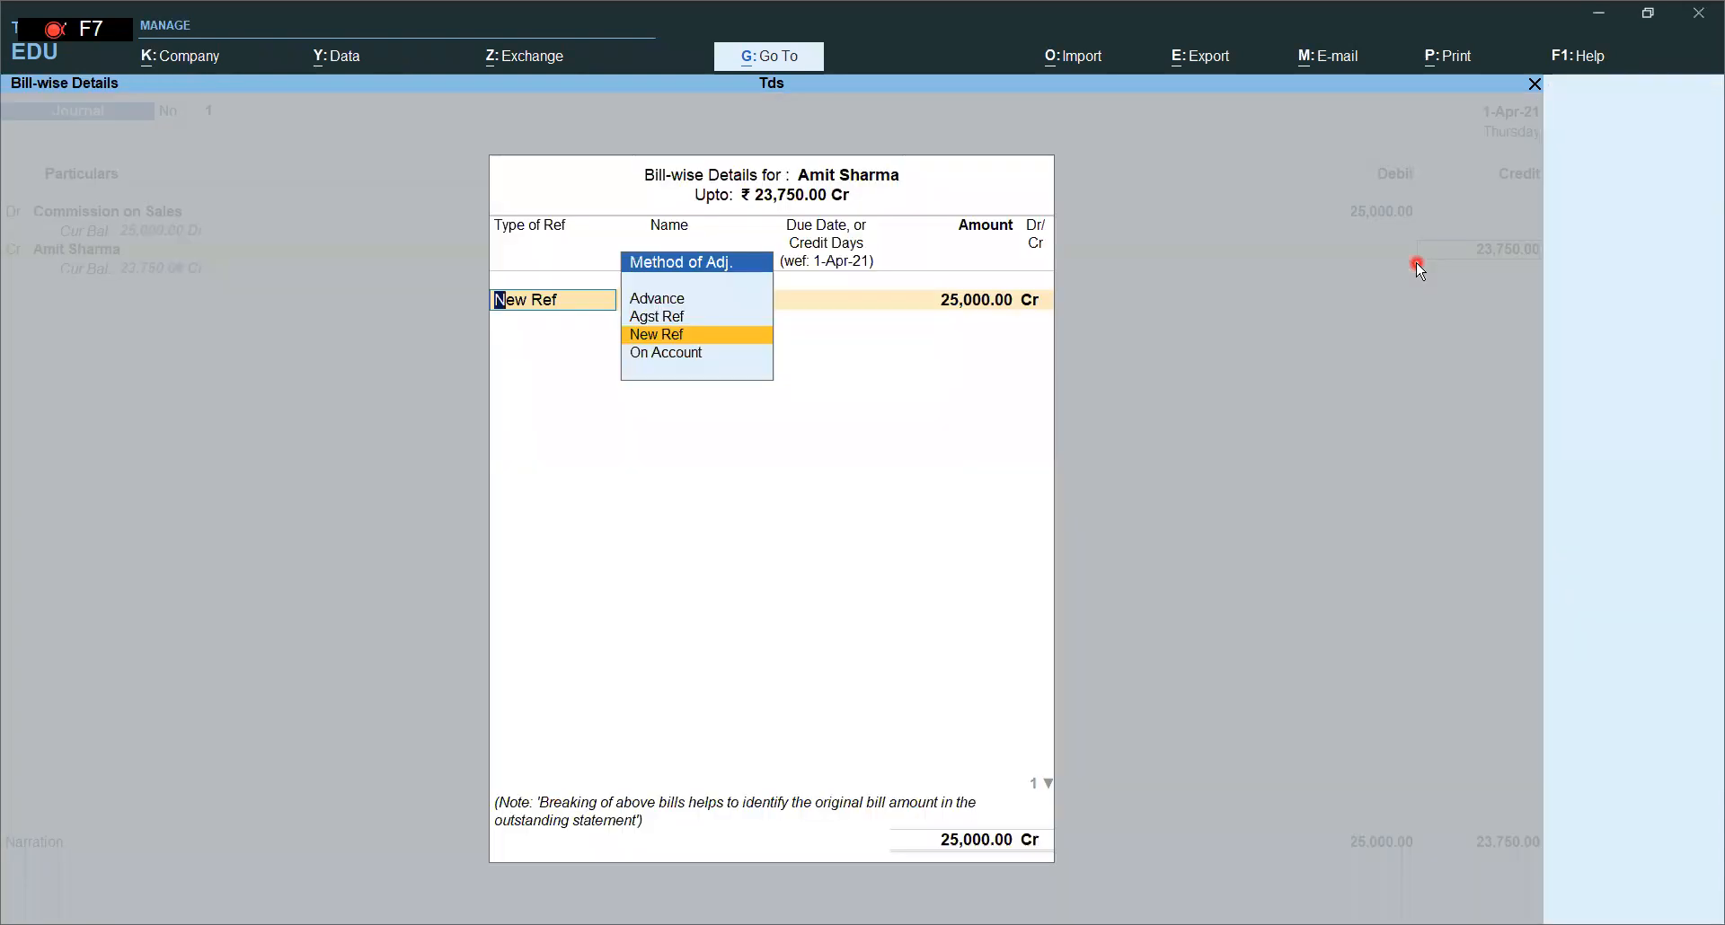
- Enter two New Ref Tds/cm/001 bills, 30 days each: 25,000 Cr and 1,250 Dr
left_click(695, 338)
type("Td")
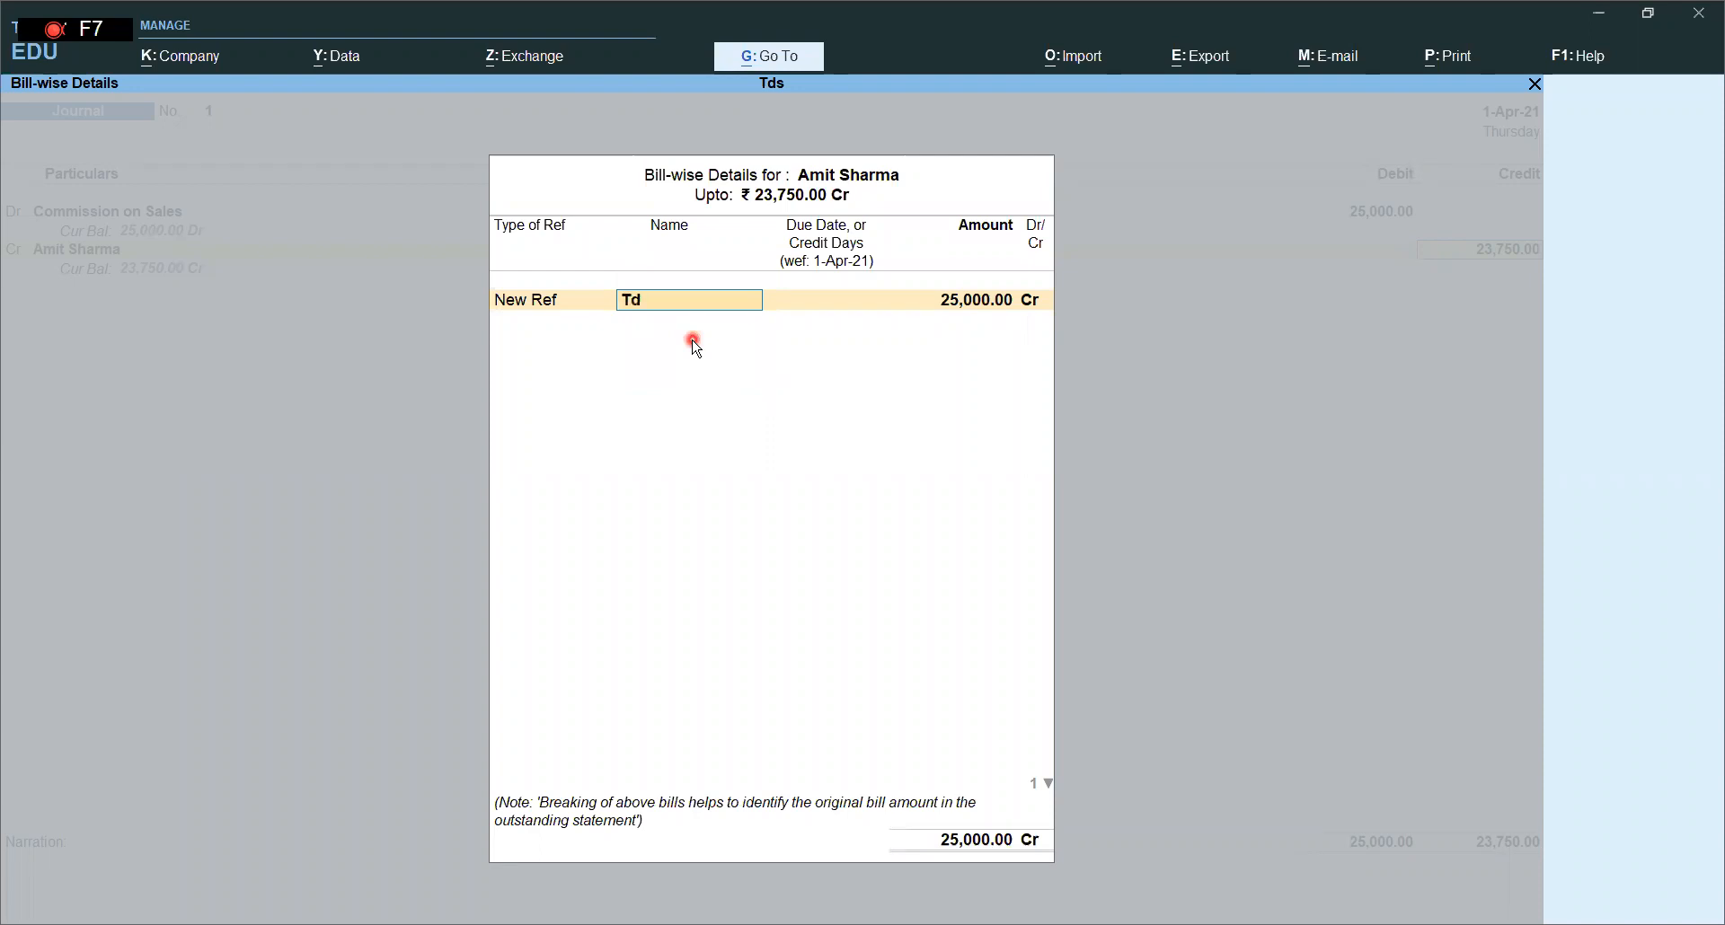
type("s/cm/001")
key("Return")
type("30")
key("Return")
key("Return")
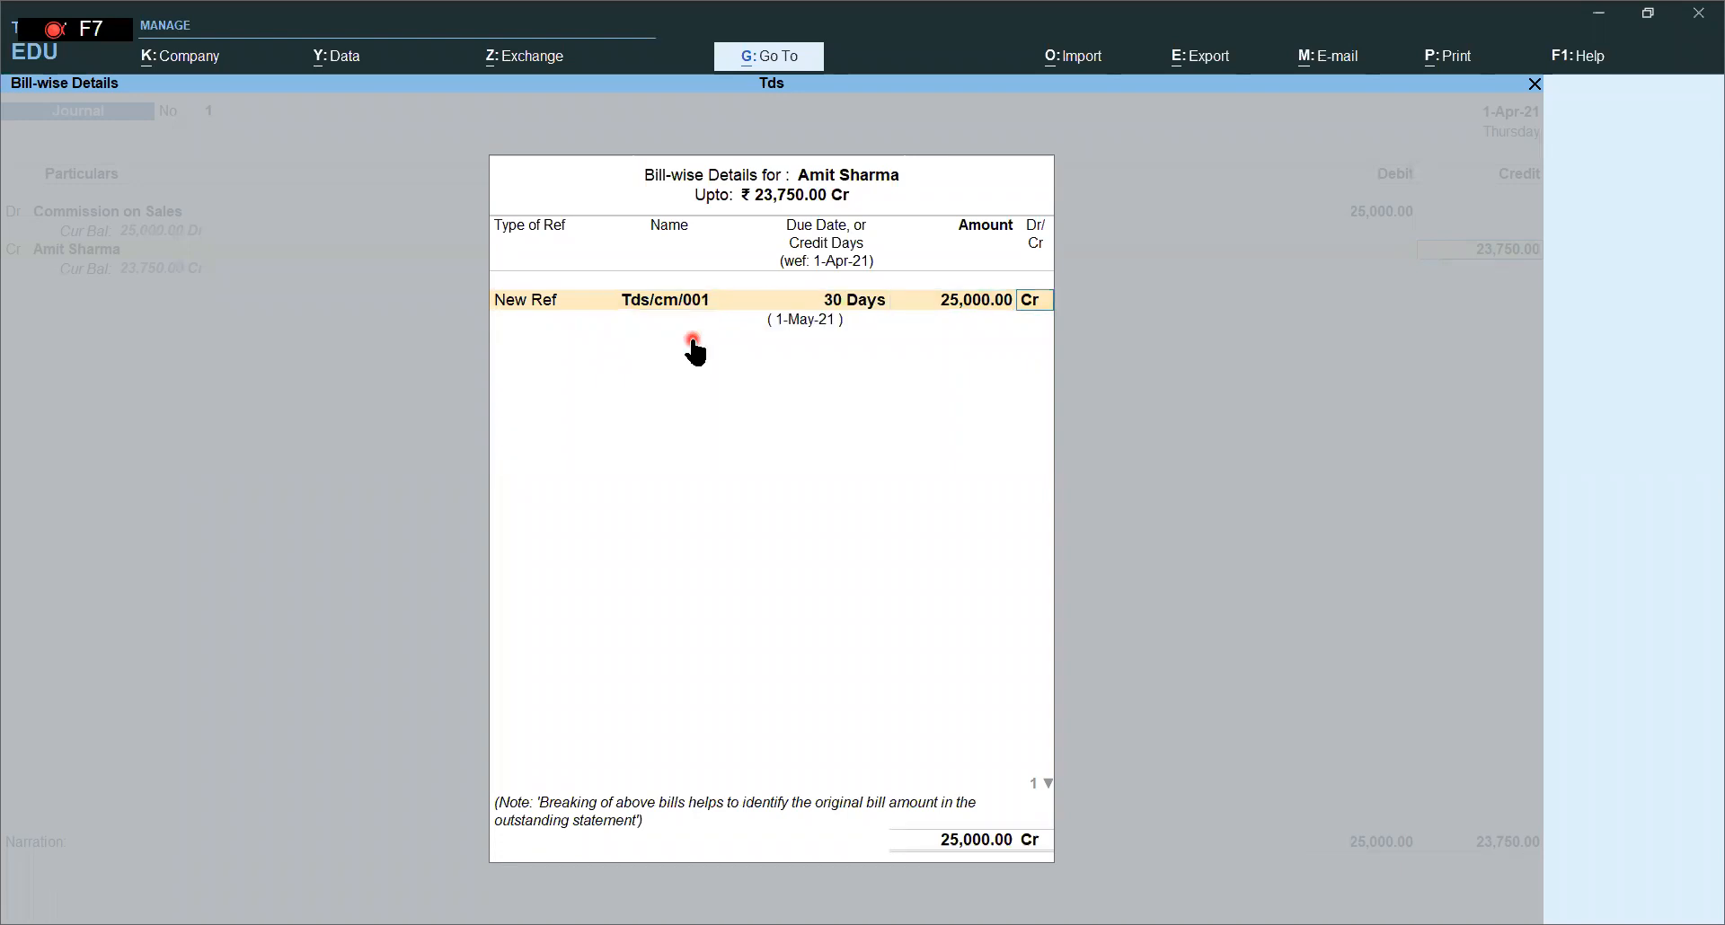
key("Return")
key("Return")
type("Td")
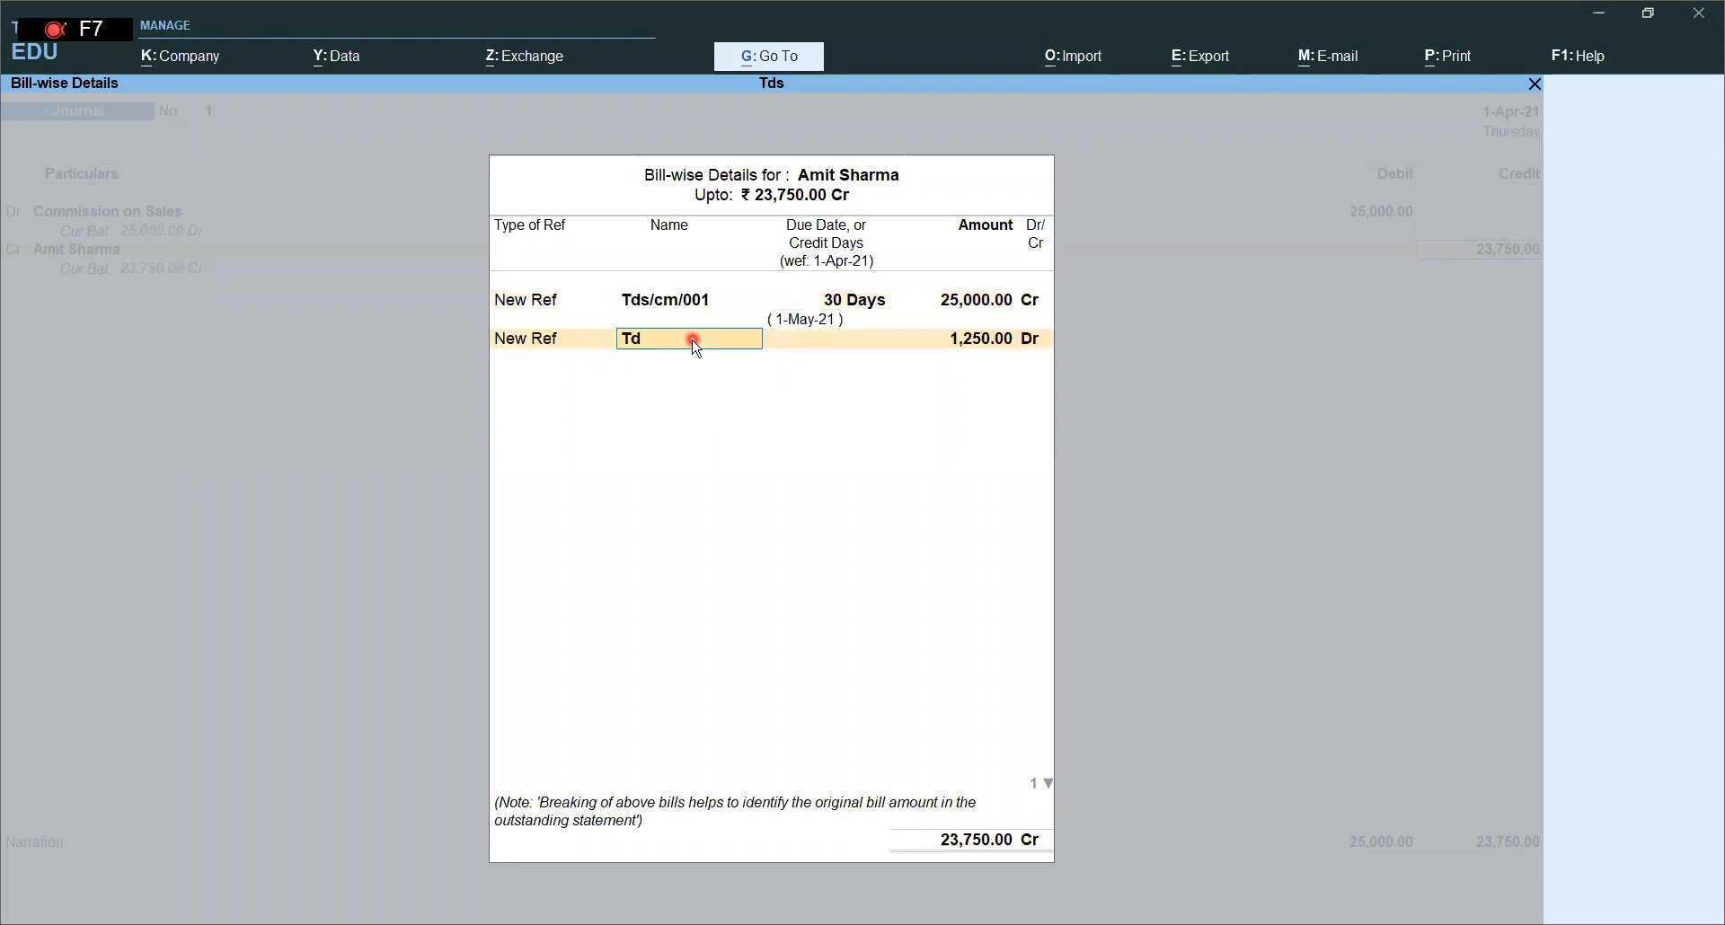
type("s/cm/001")
key("Return")
type("30")
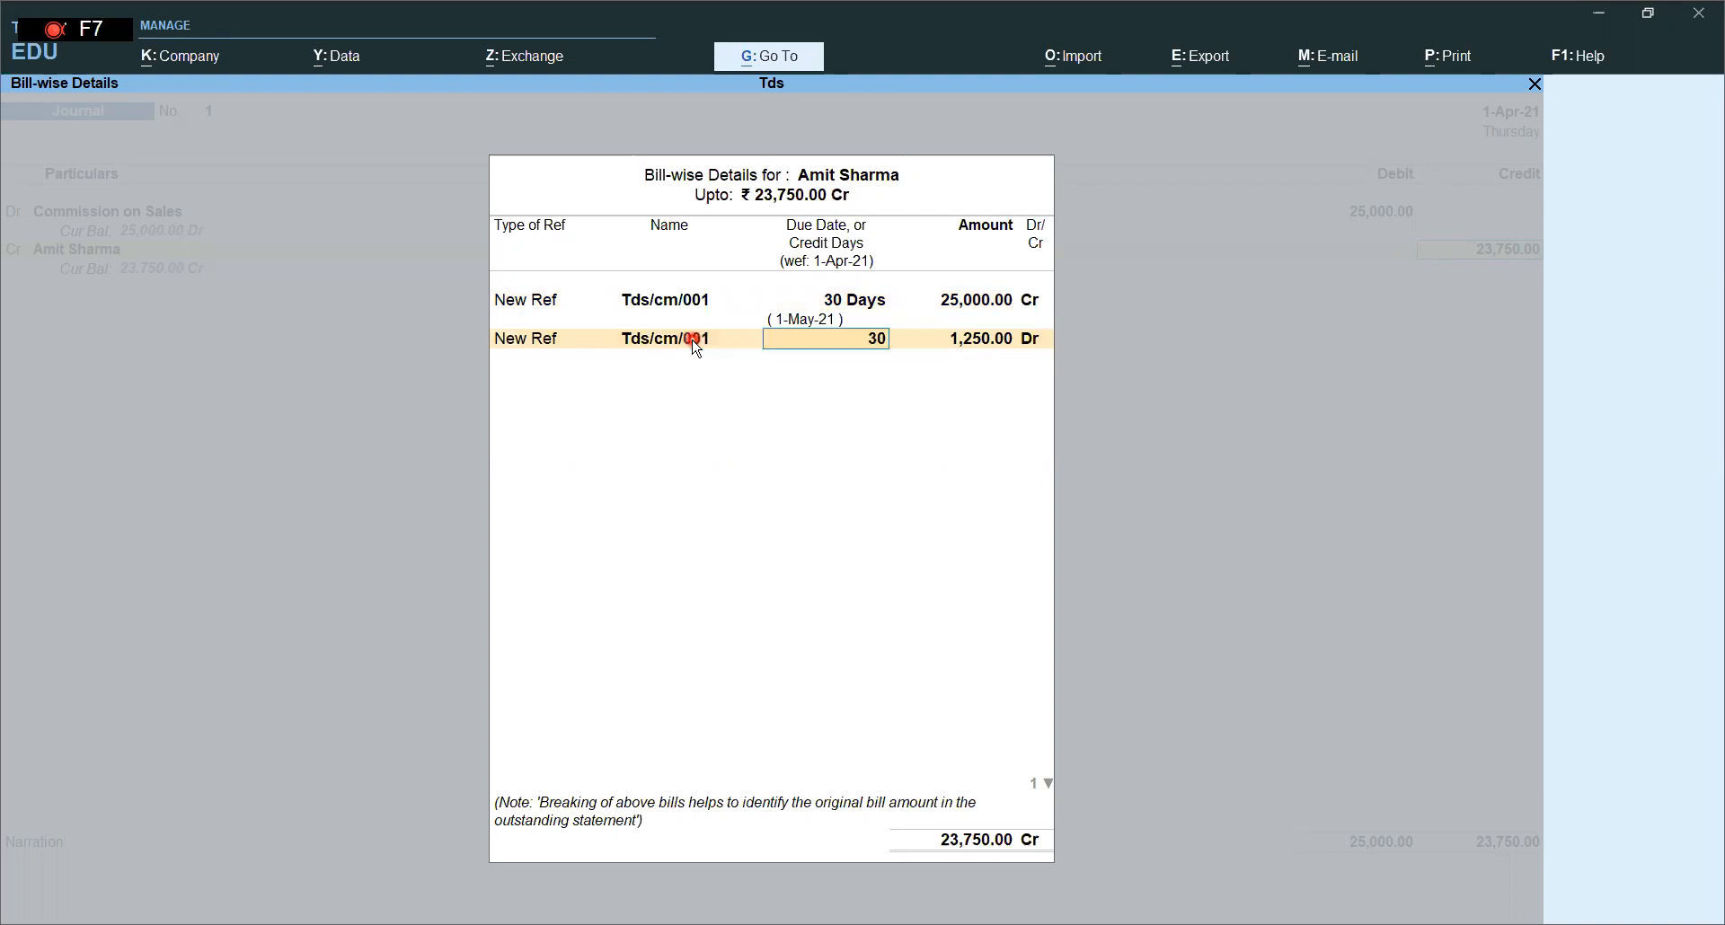
key("Return")
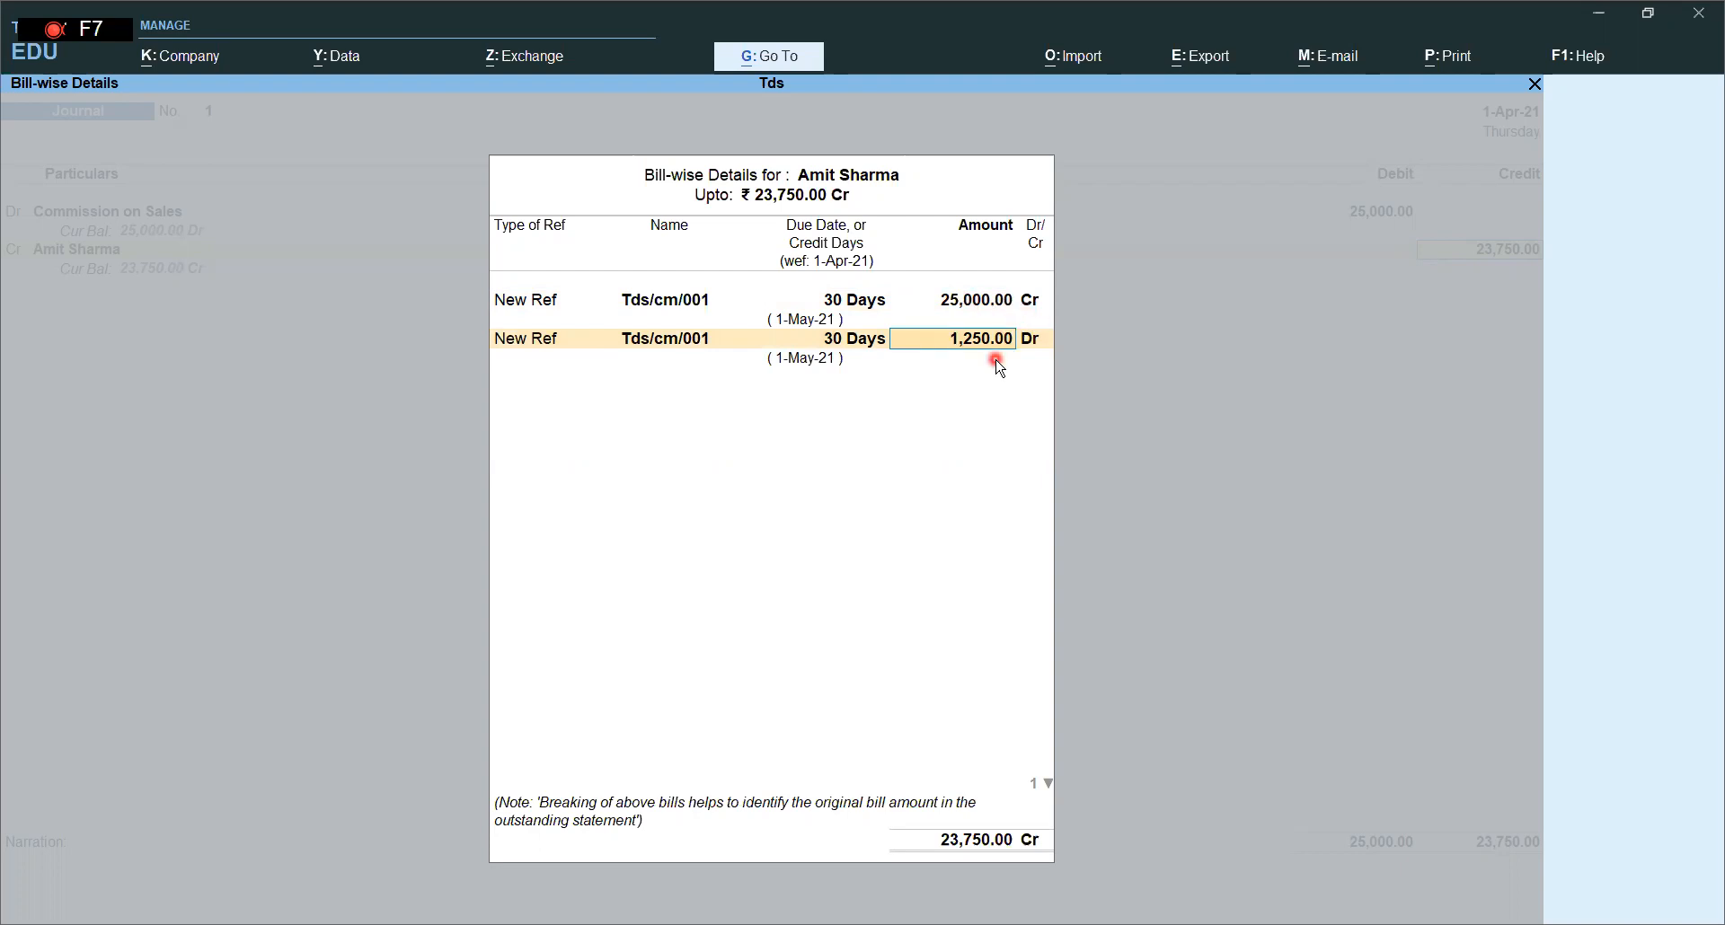
key("Return")
key("Return")
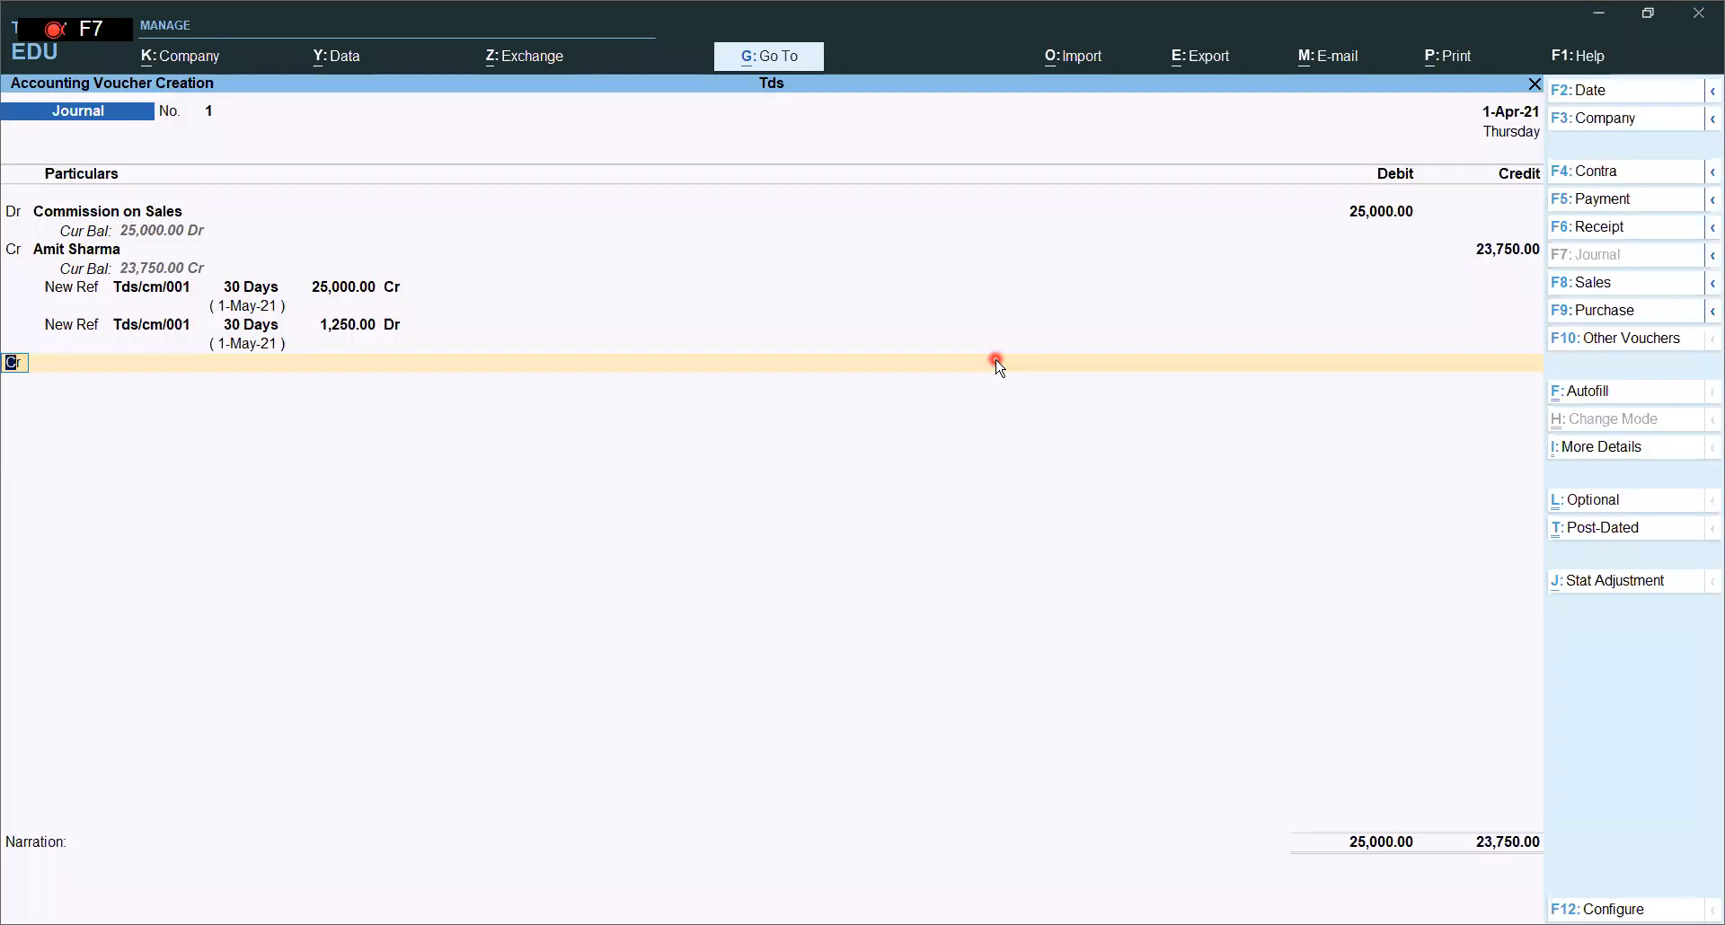
- Credit Tds on Commission Onsales 1,250 and confirm it is 5% of 25,000 with the calculator
type("Td")
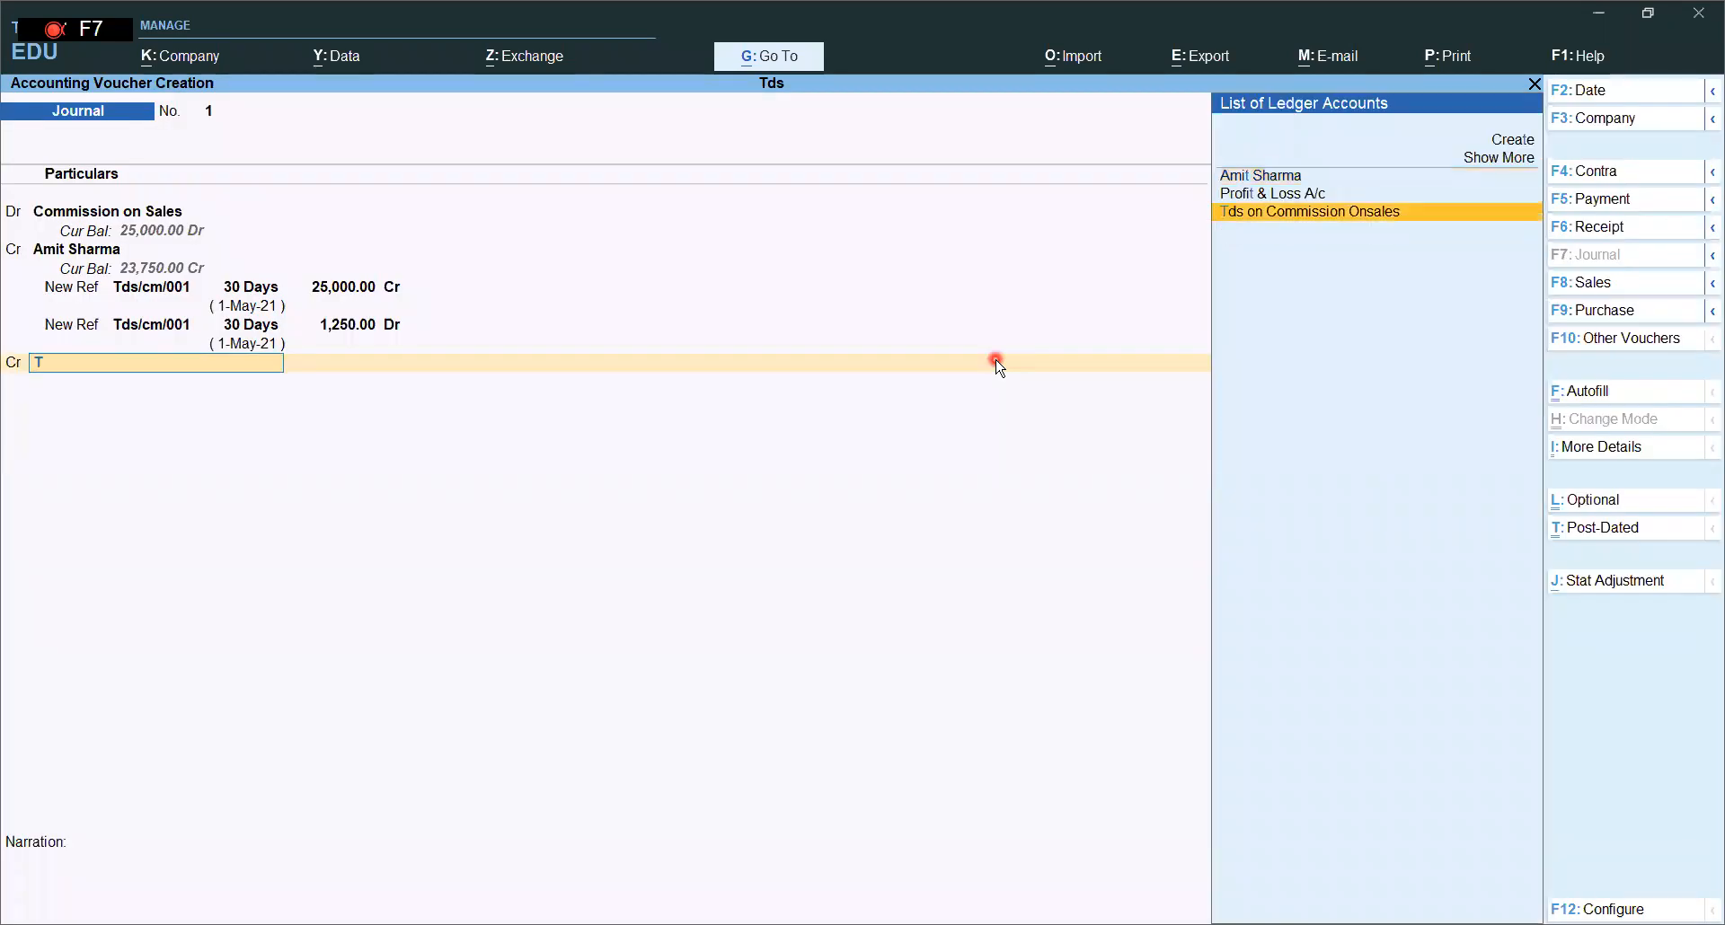
key("Return")
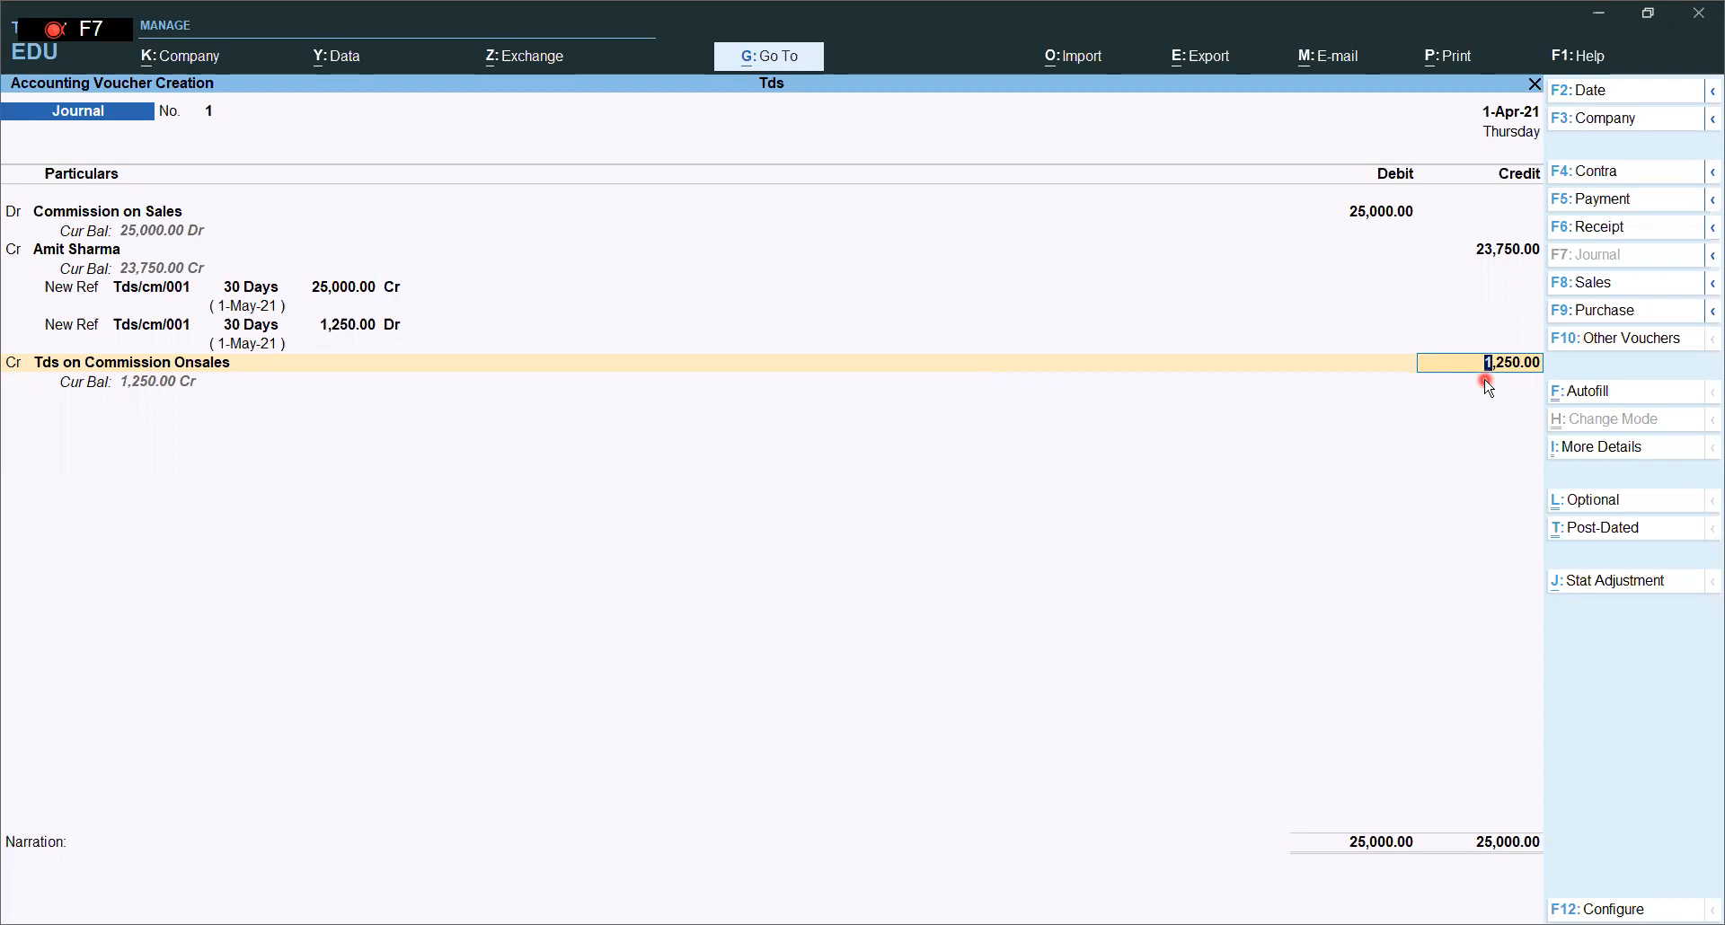
key("ctrl")
key("ctrl+n")
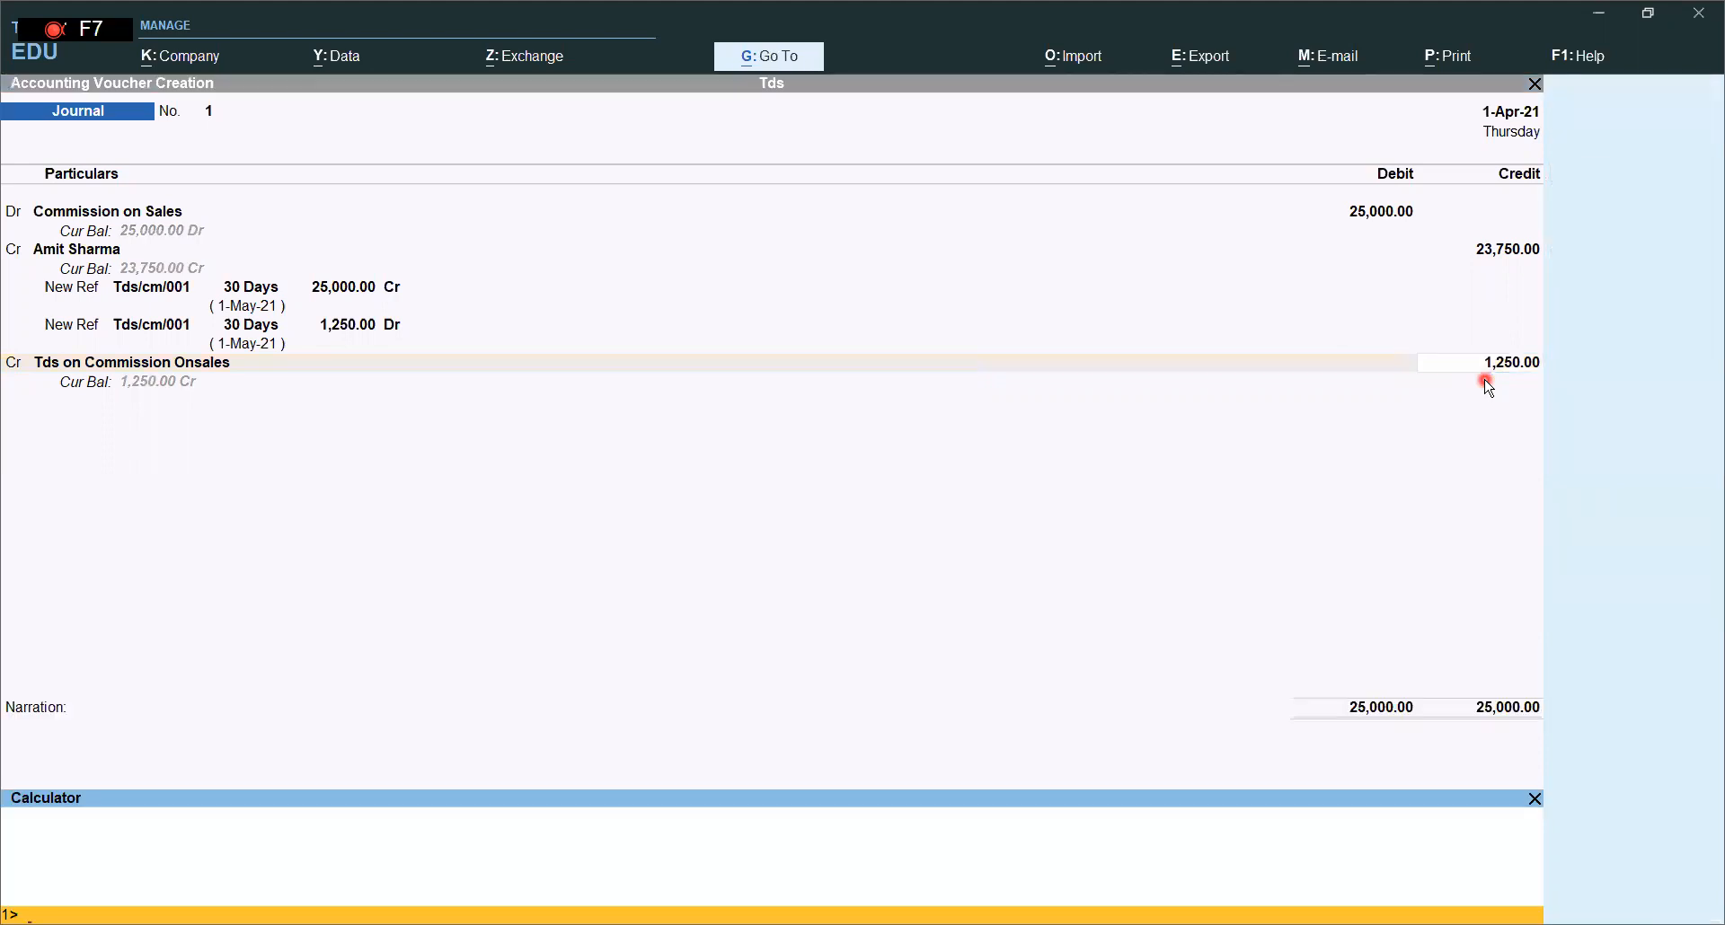
type("25000*5%")
key("Return")
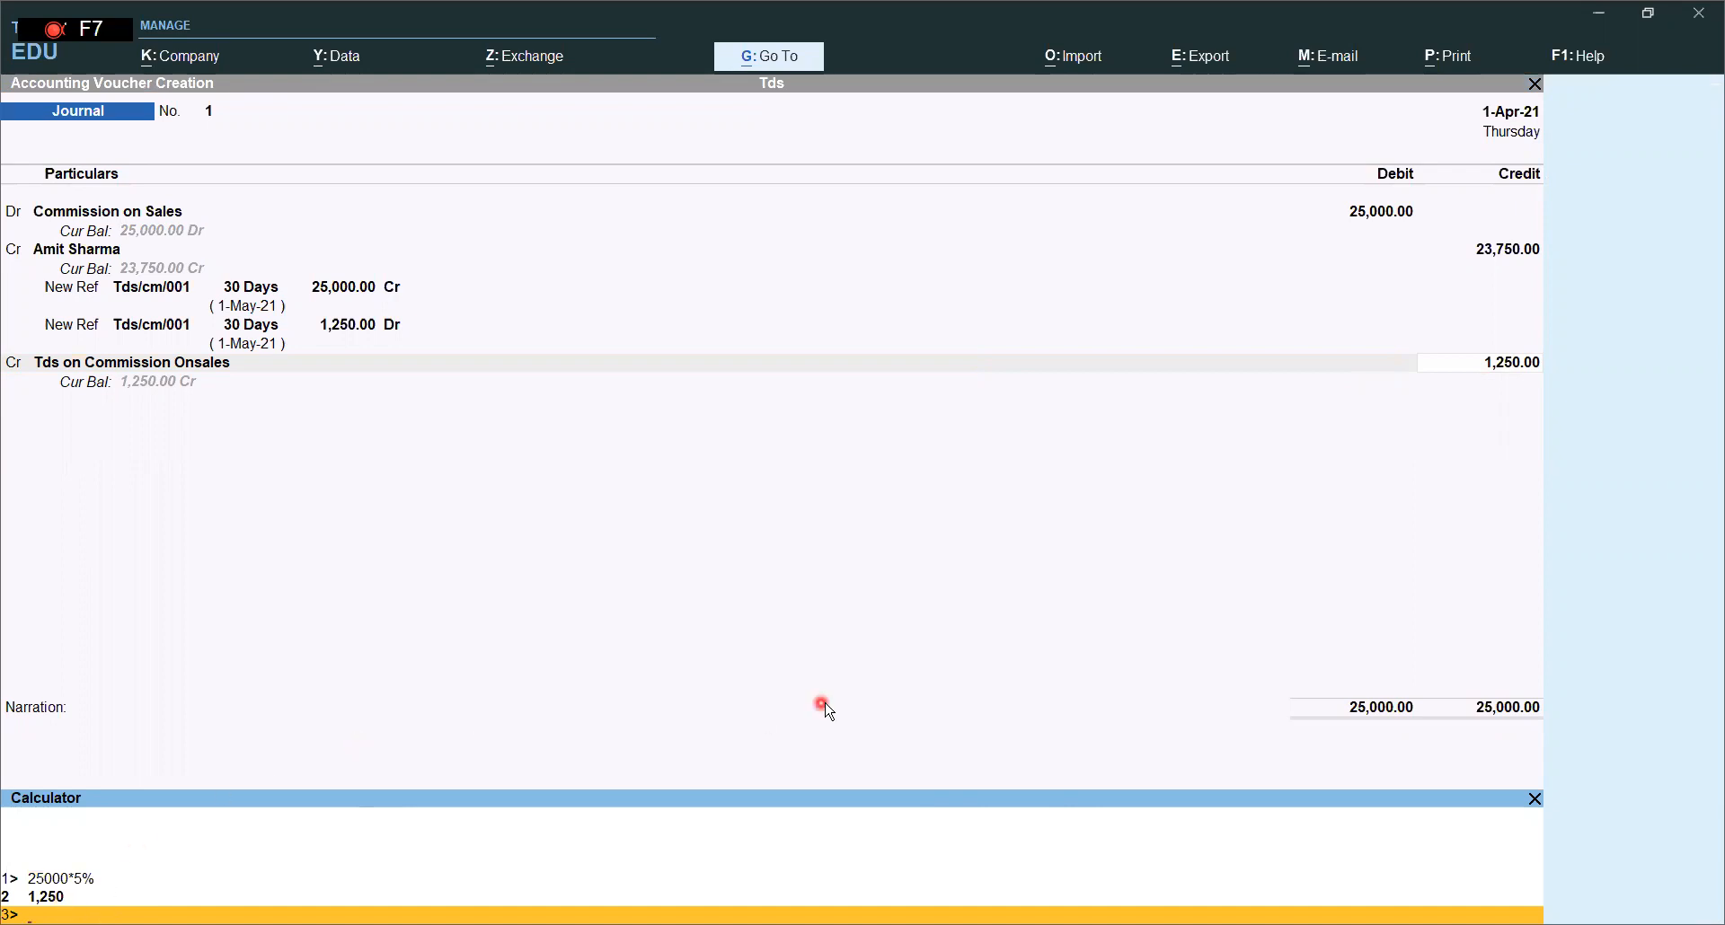
- Close the calculator and save Journal No. 1
left_click(1037, 707)
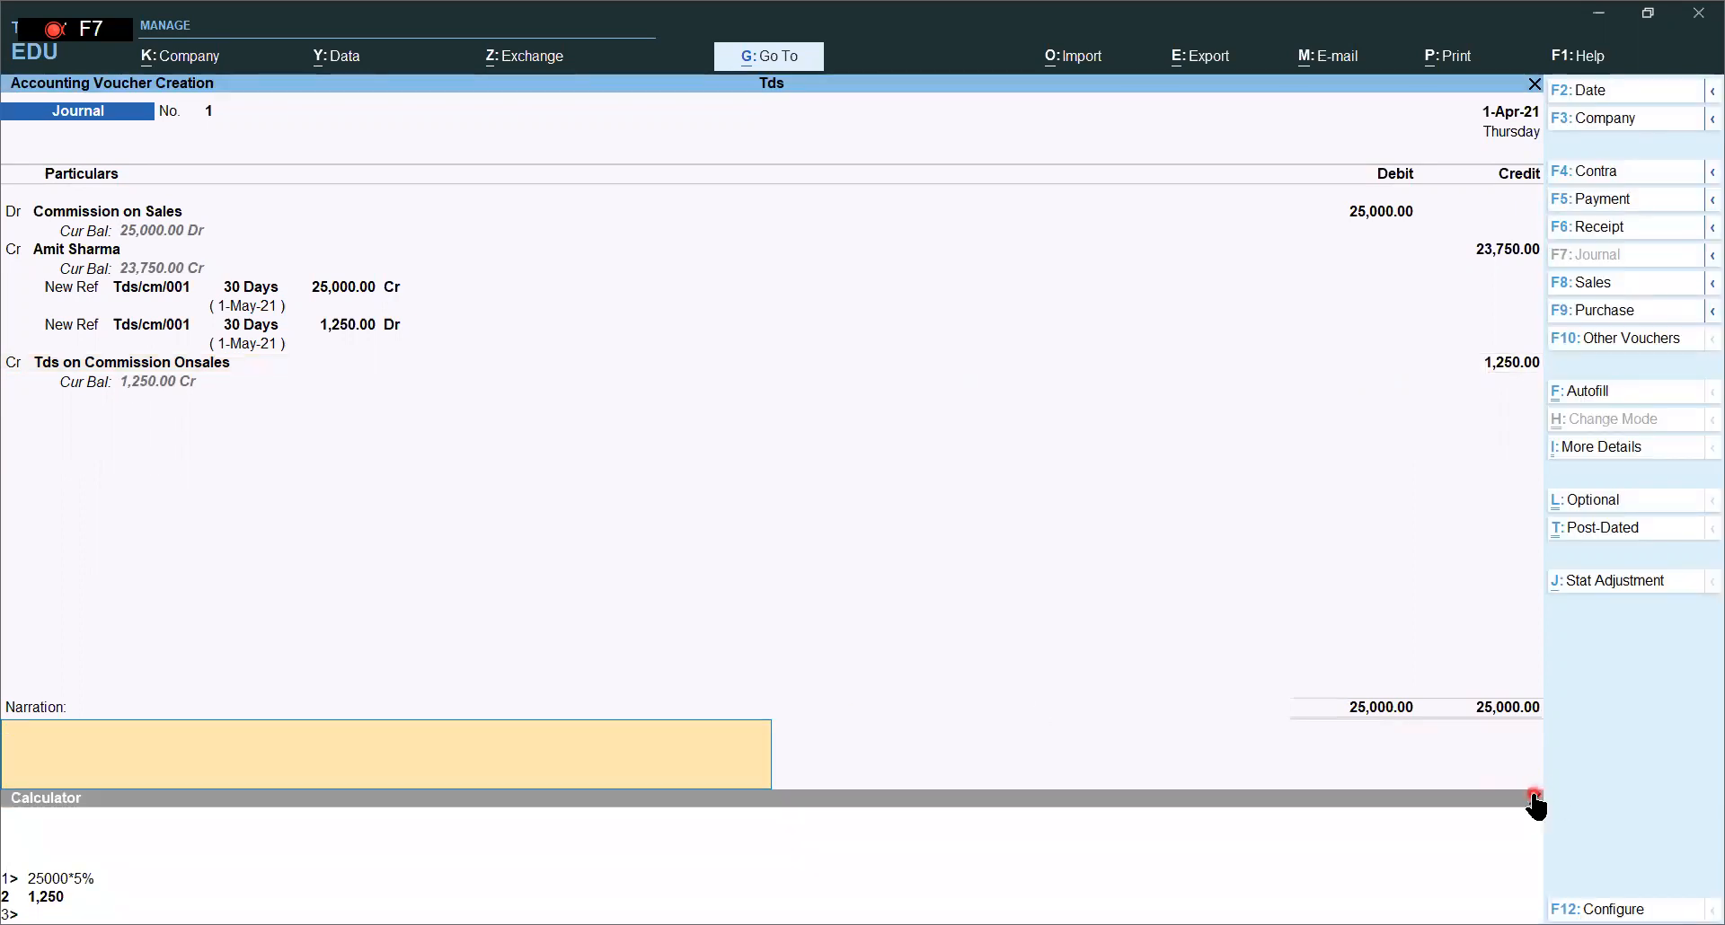
left_click(1534, 799)
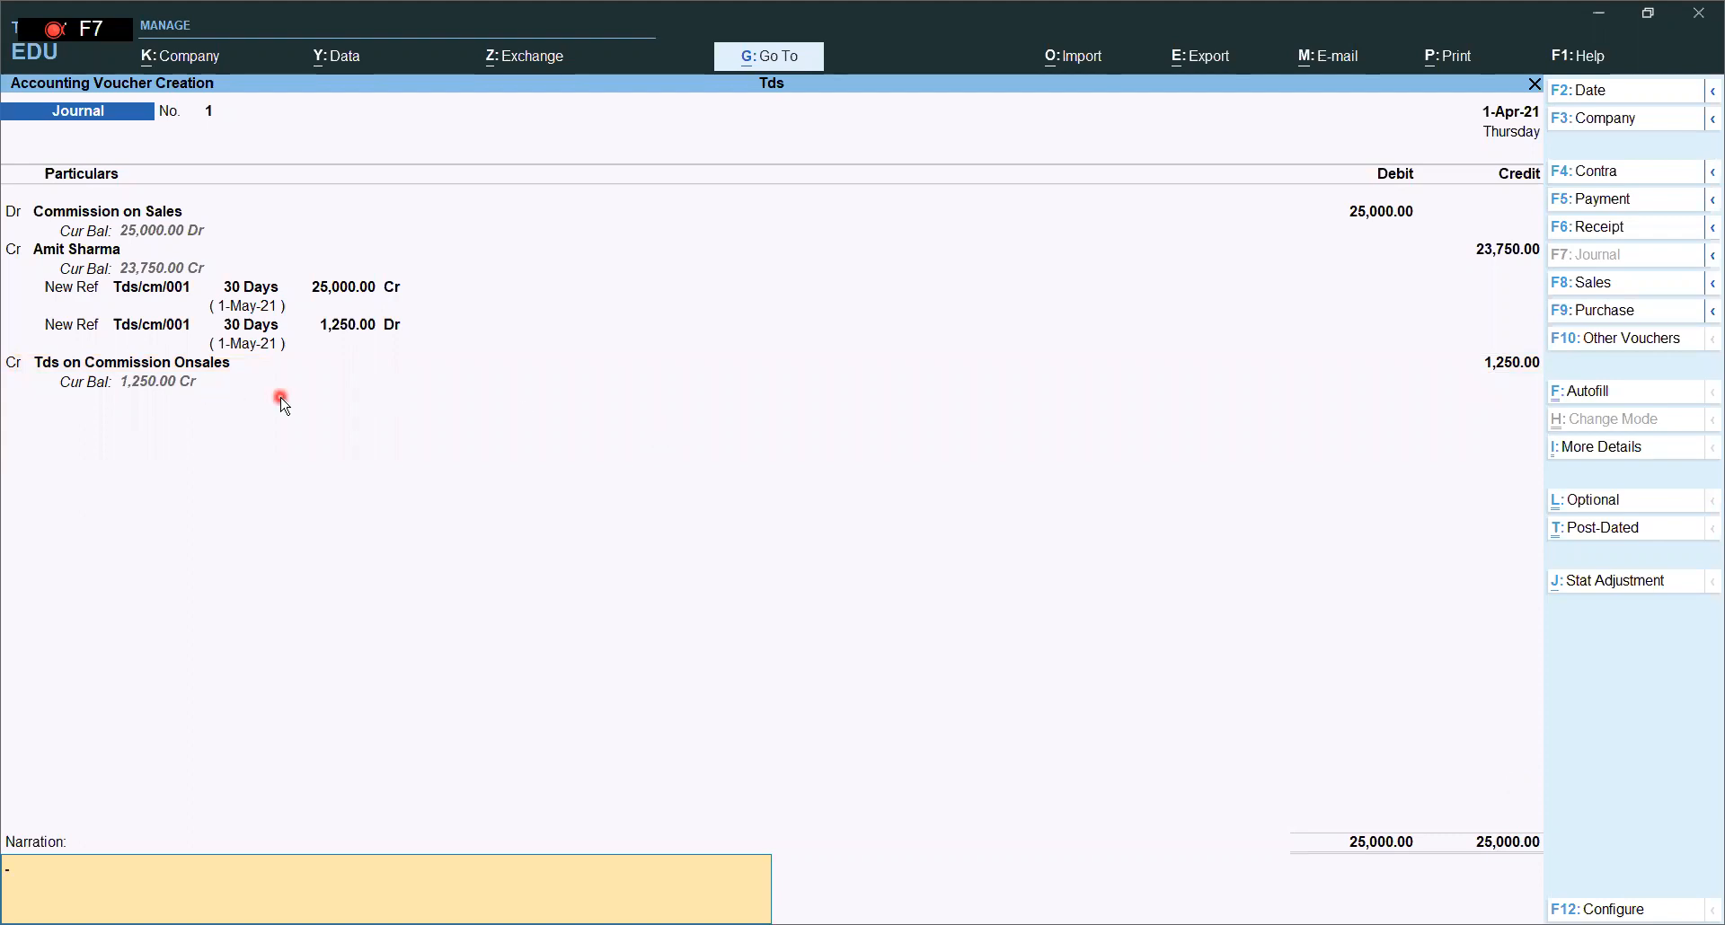
key("Return")
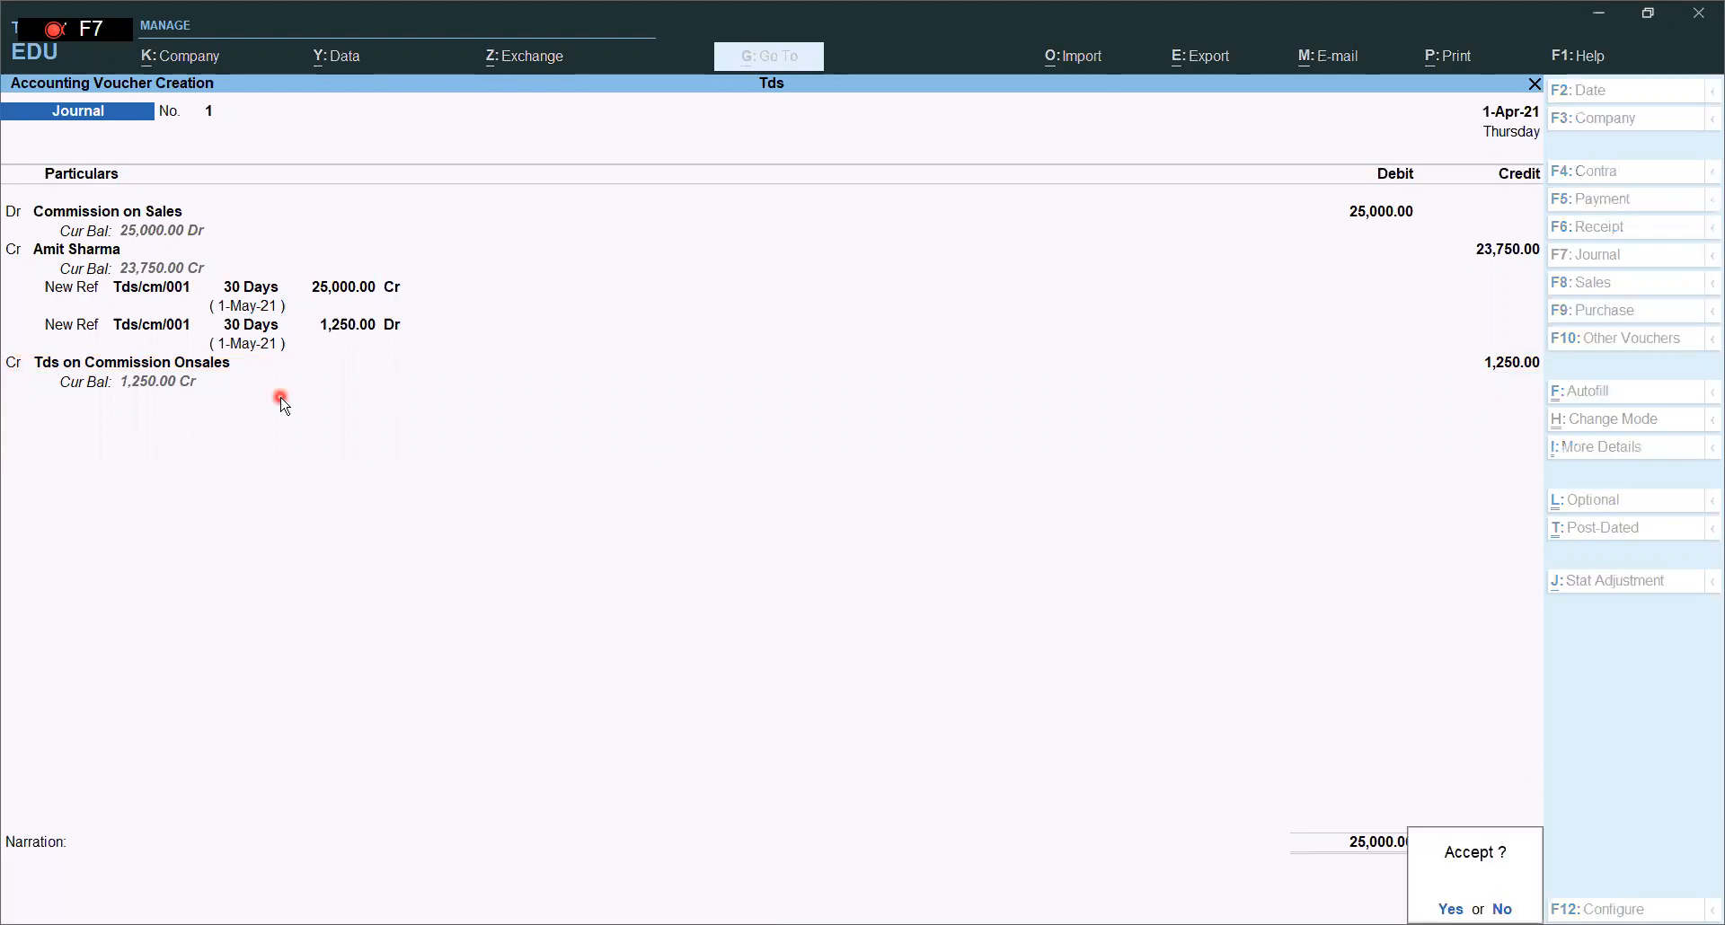
key("Return")
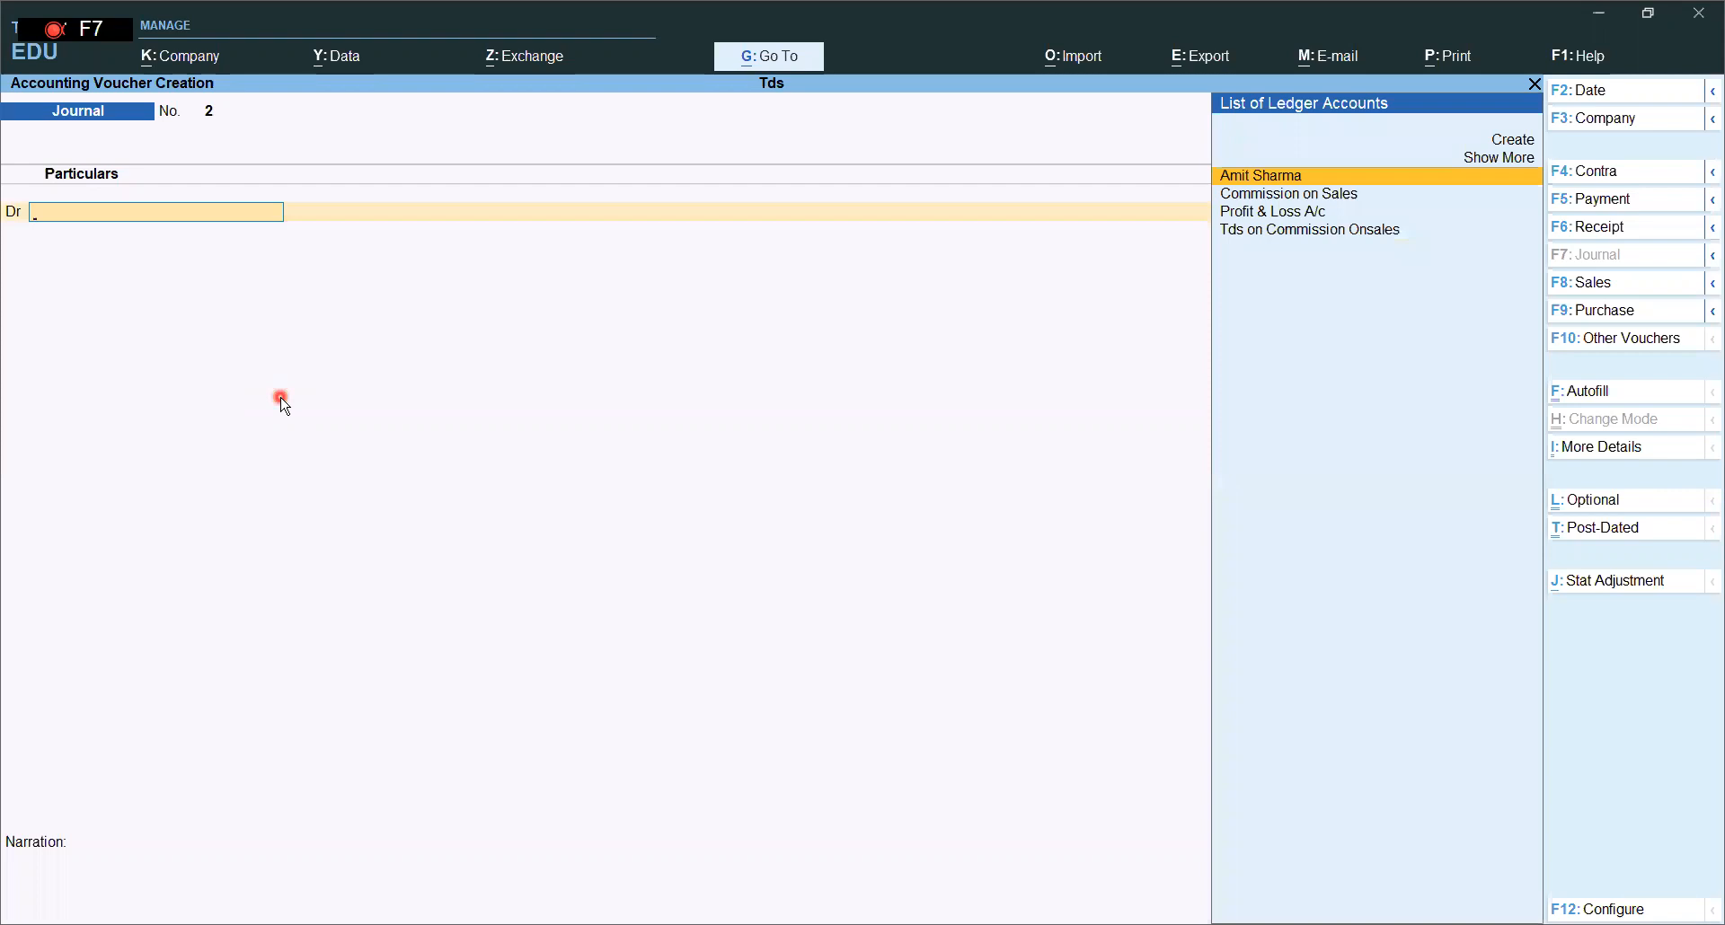
- Leave the blank journal and open Form 26Q under Statutory Reports > TDS Reports
key("Escape")
key("Return")
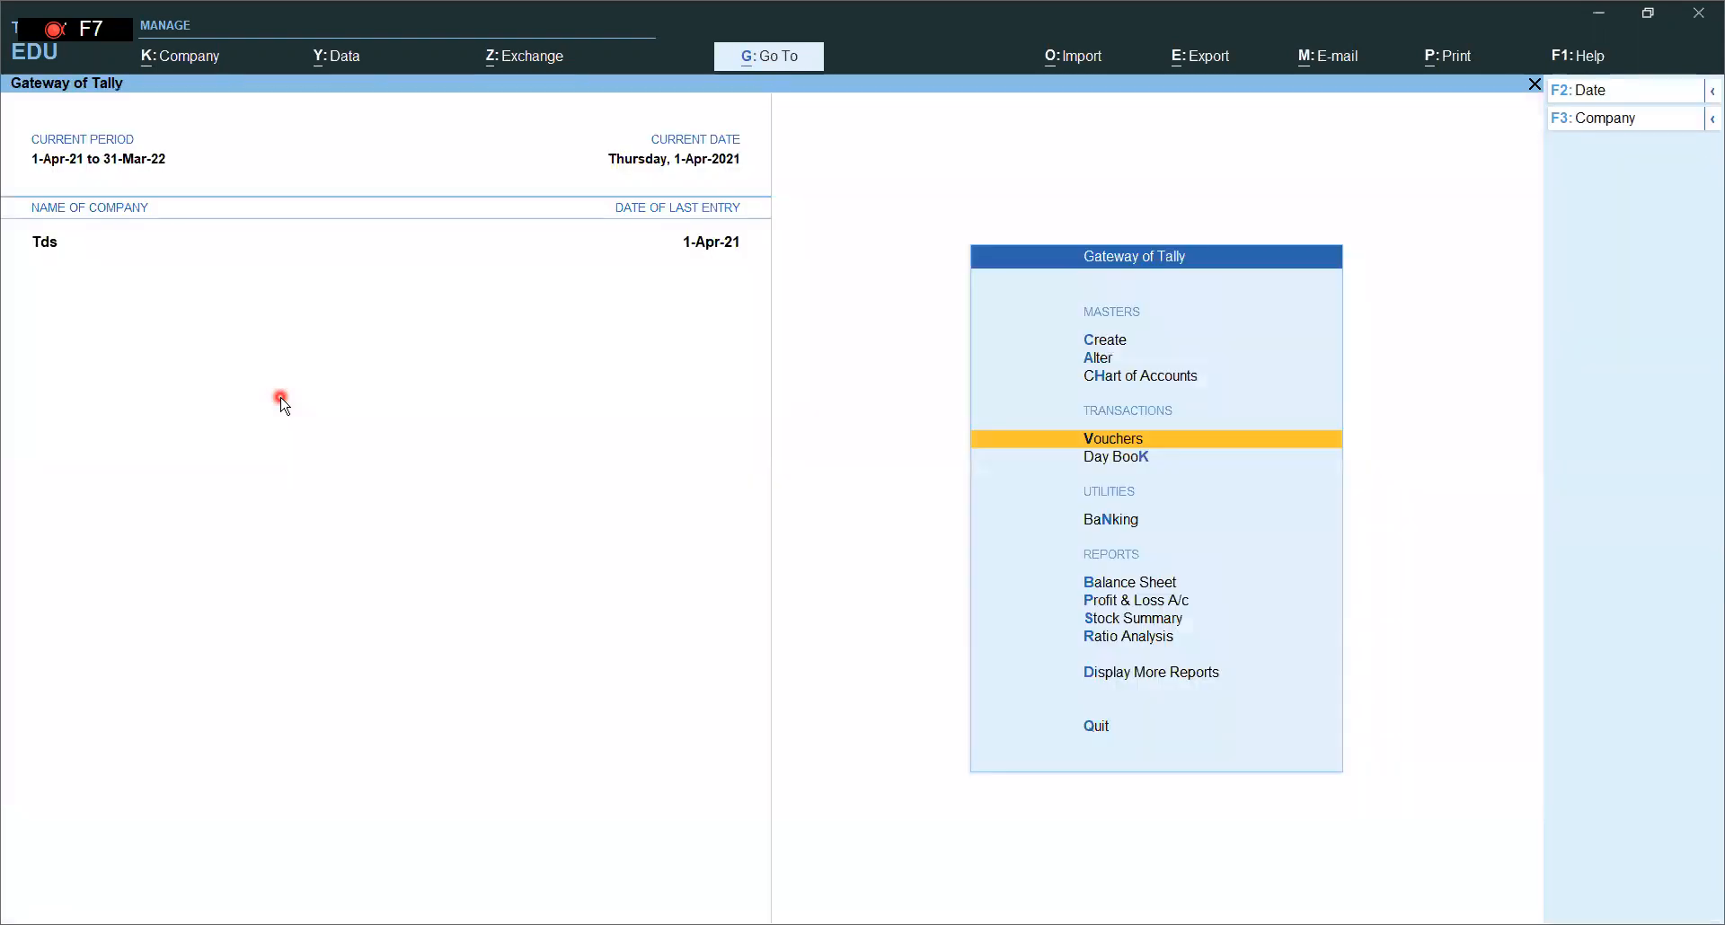
left_click(1124, 674)
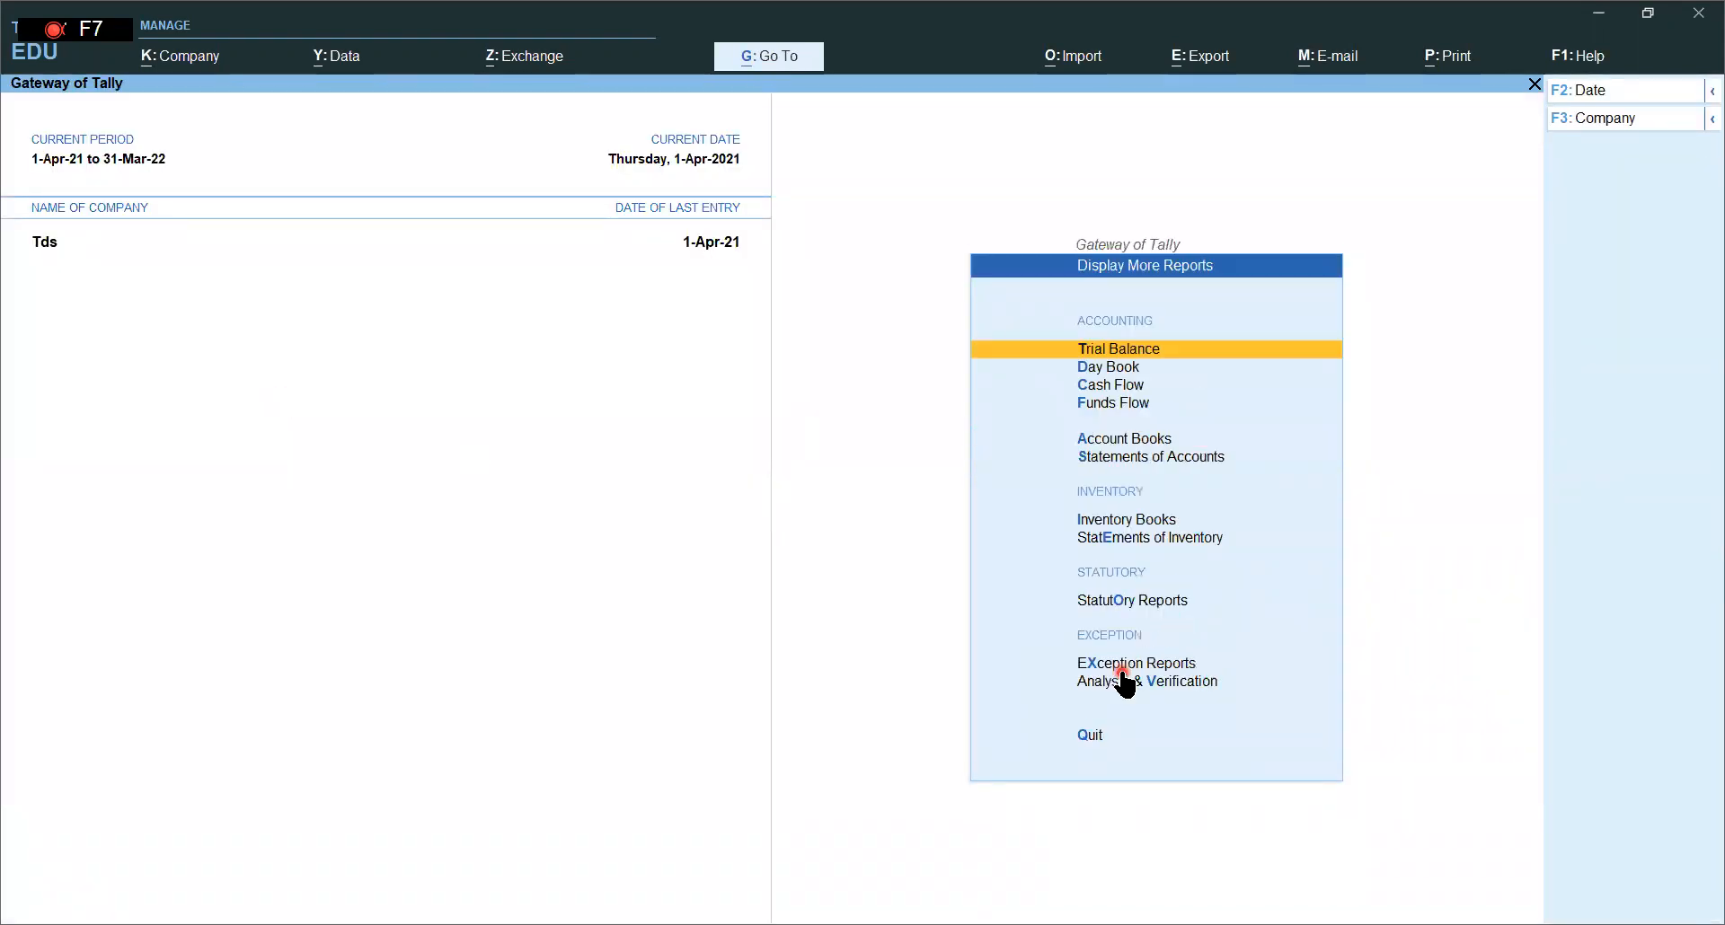
left_click(1121, 601)
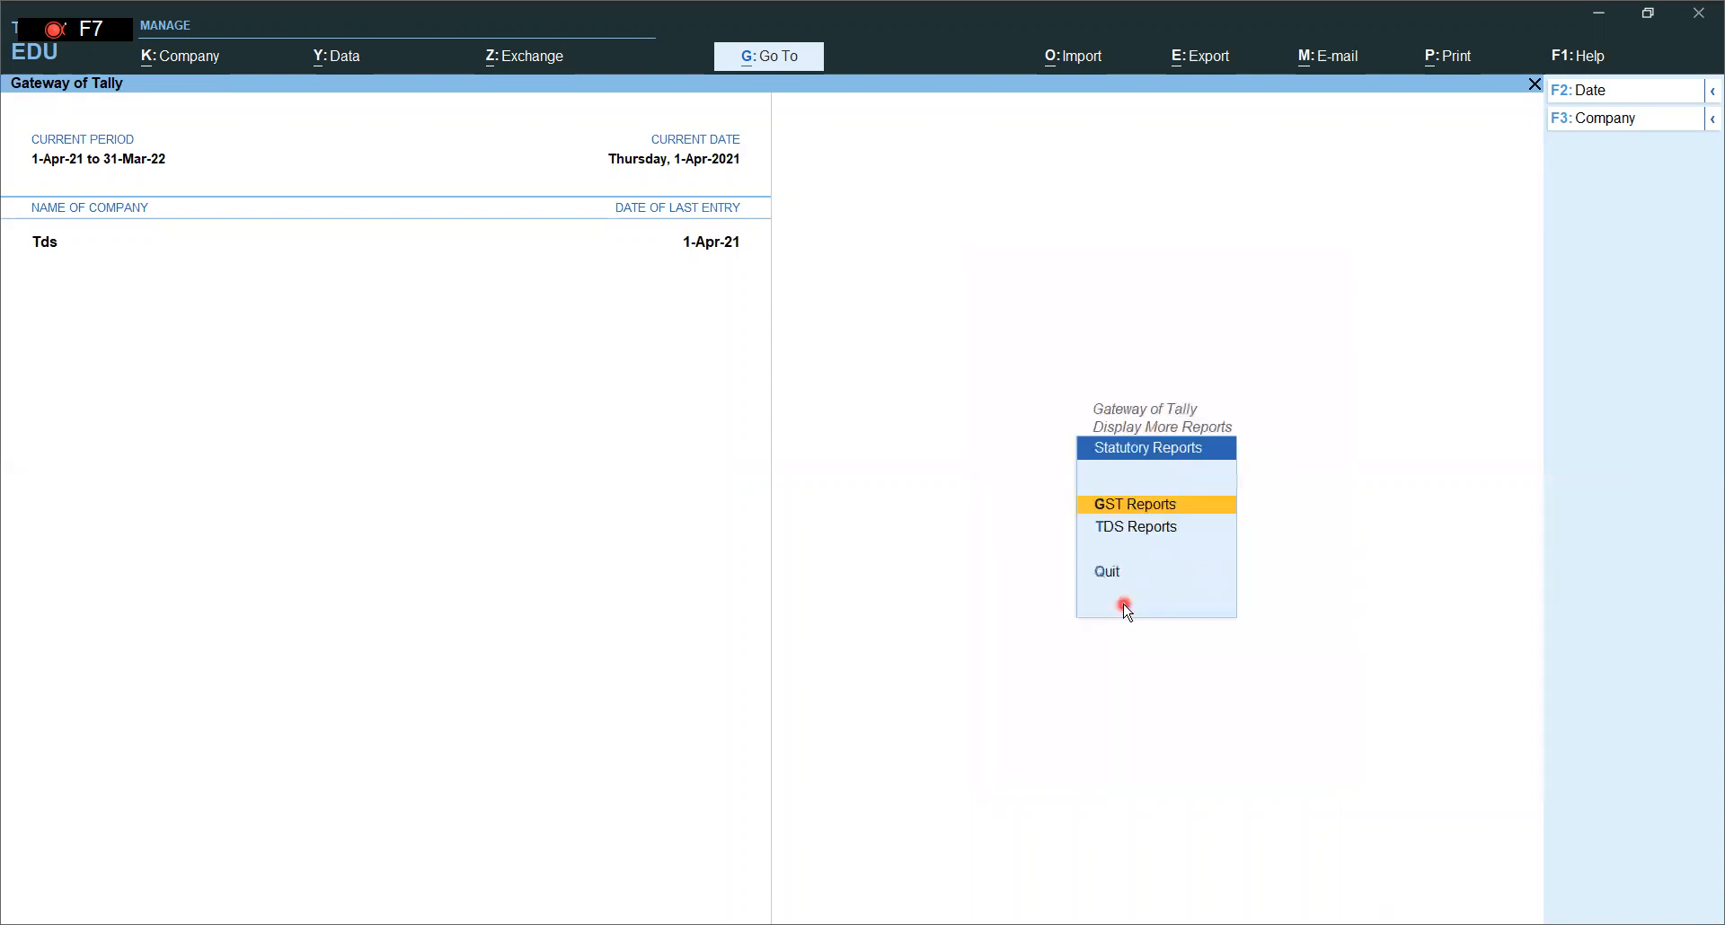
left_click(1154, 532)
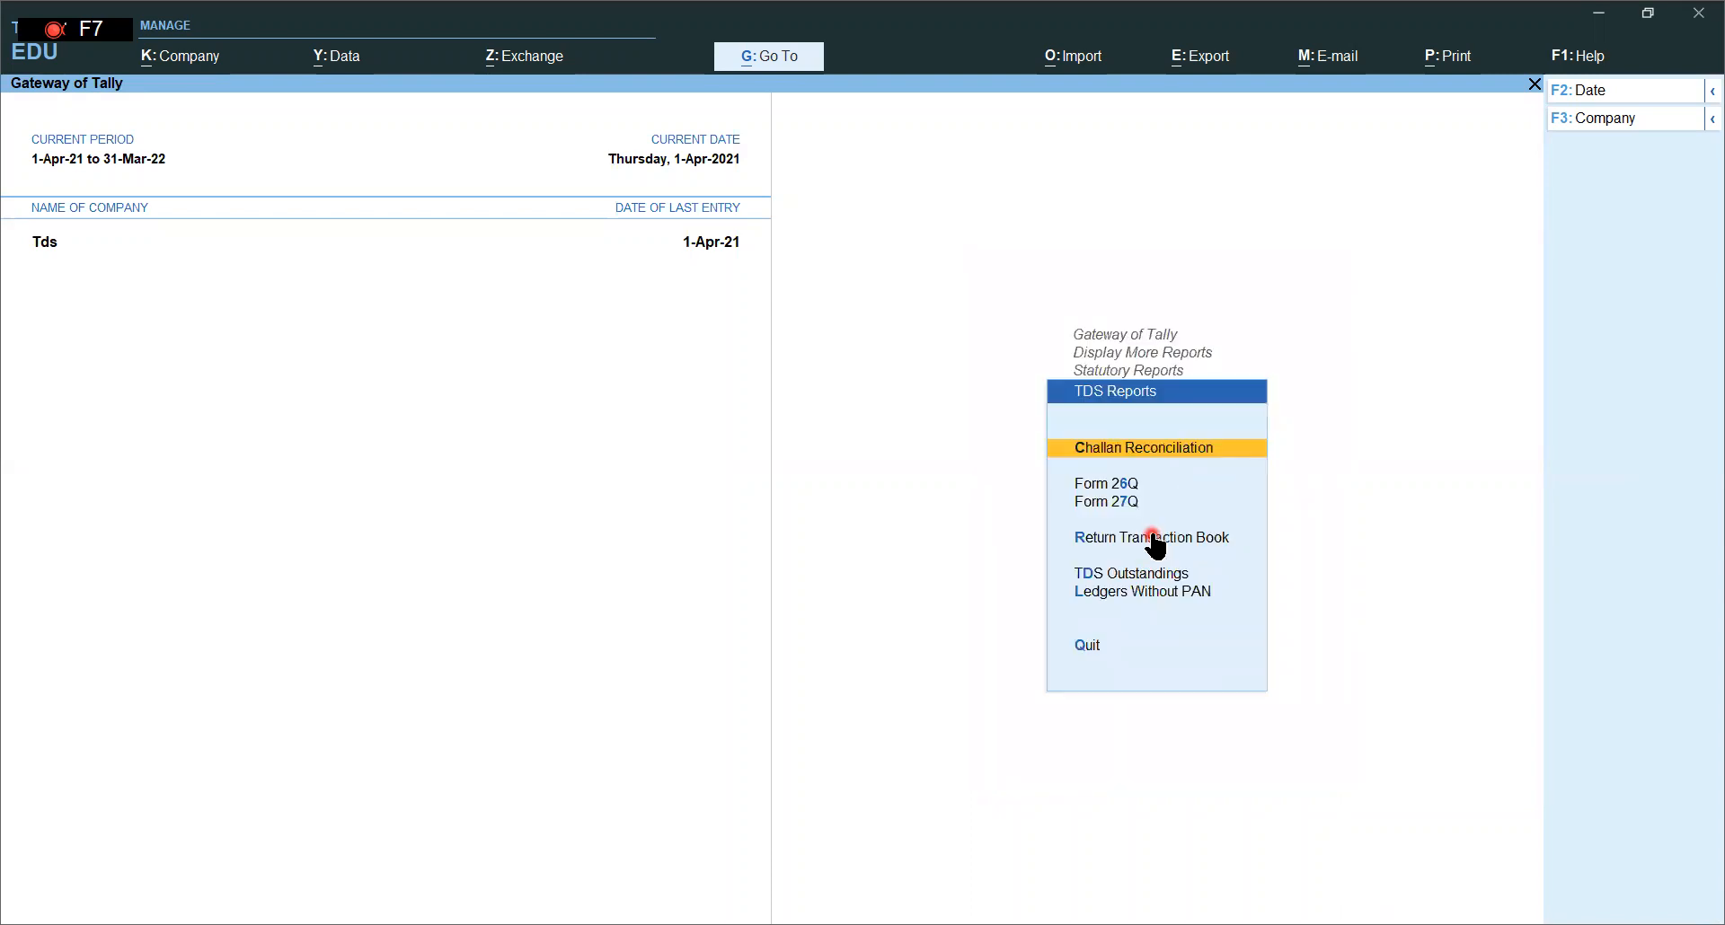
left_click(1136, 485)
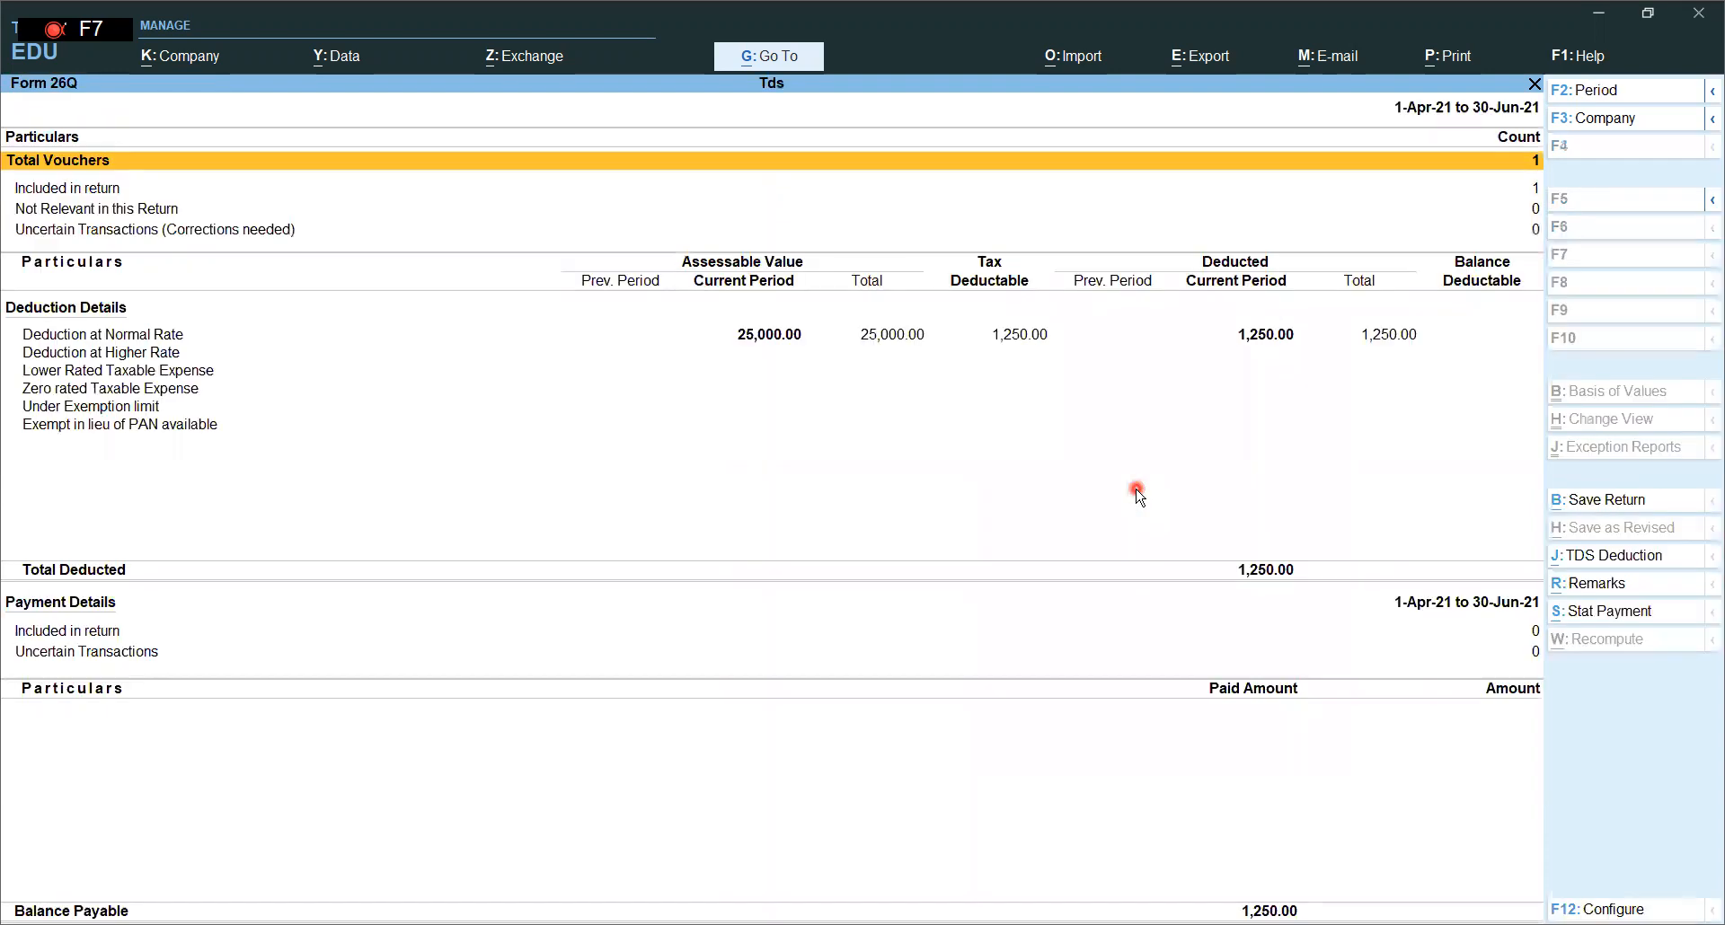
- Review Form 26Q, then check TDS Outstandings shows 1,250 pending for Commission on Sales
left_click(780, 335)
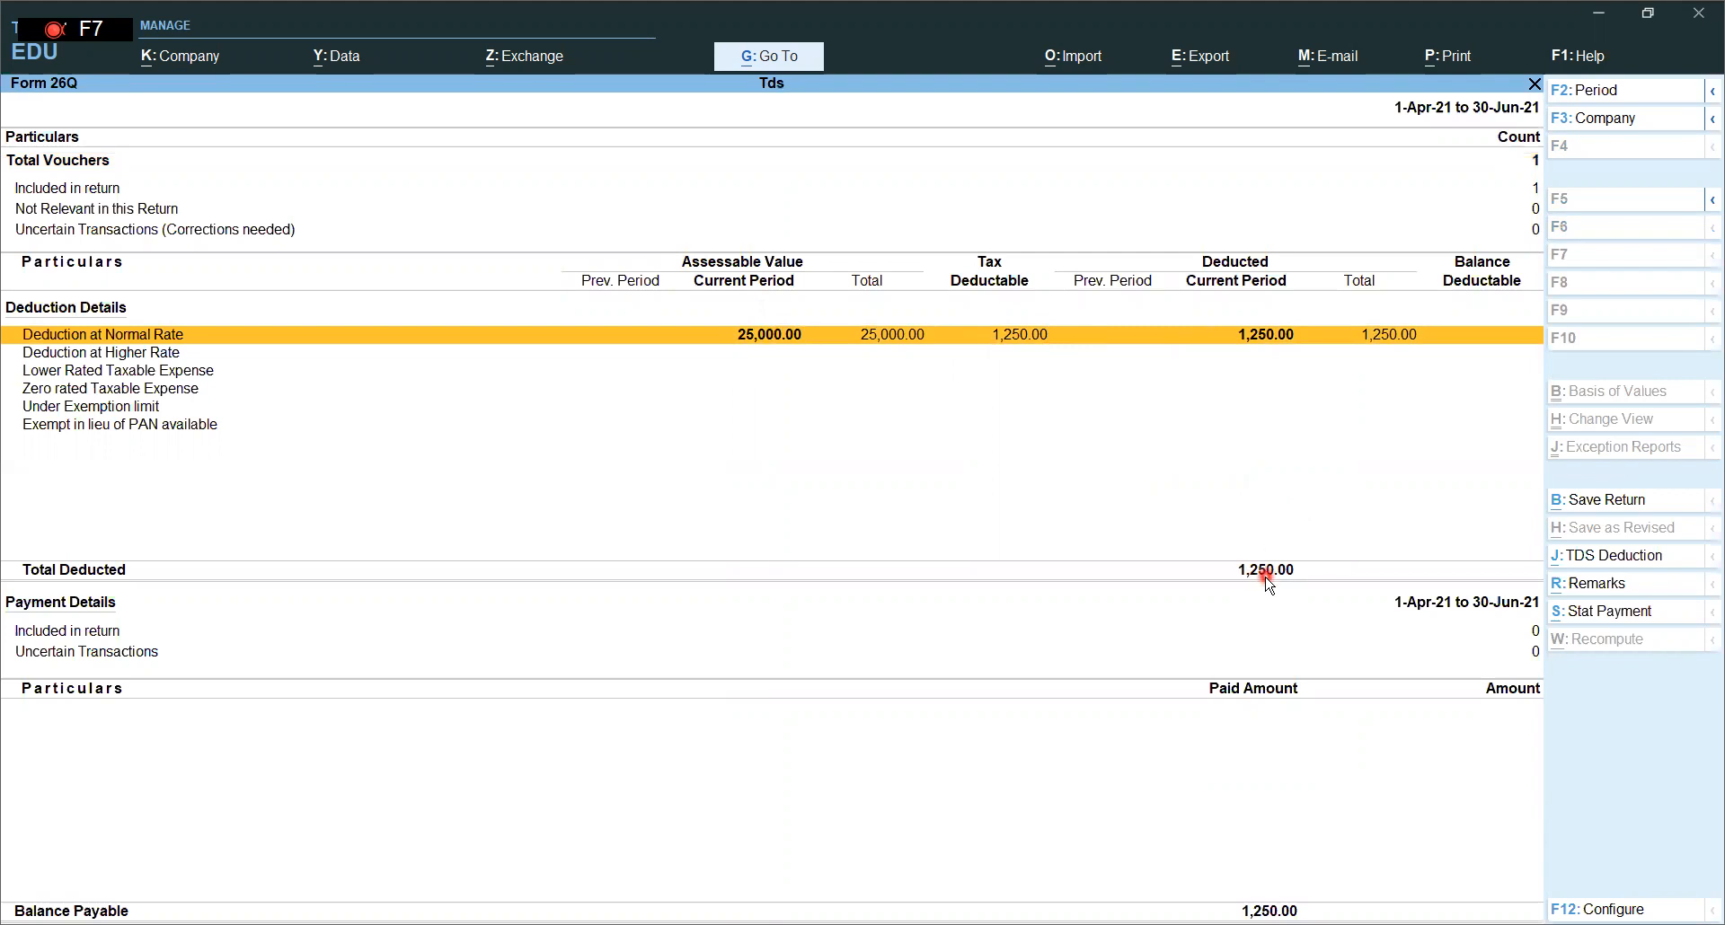
key("Escape")
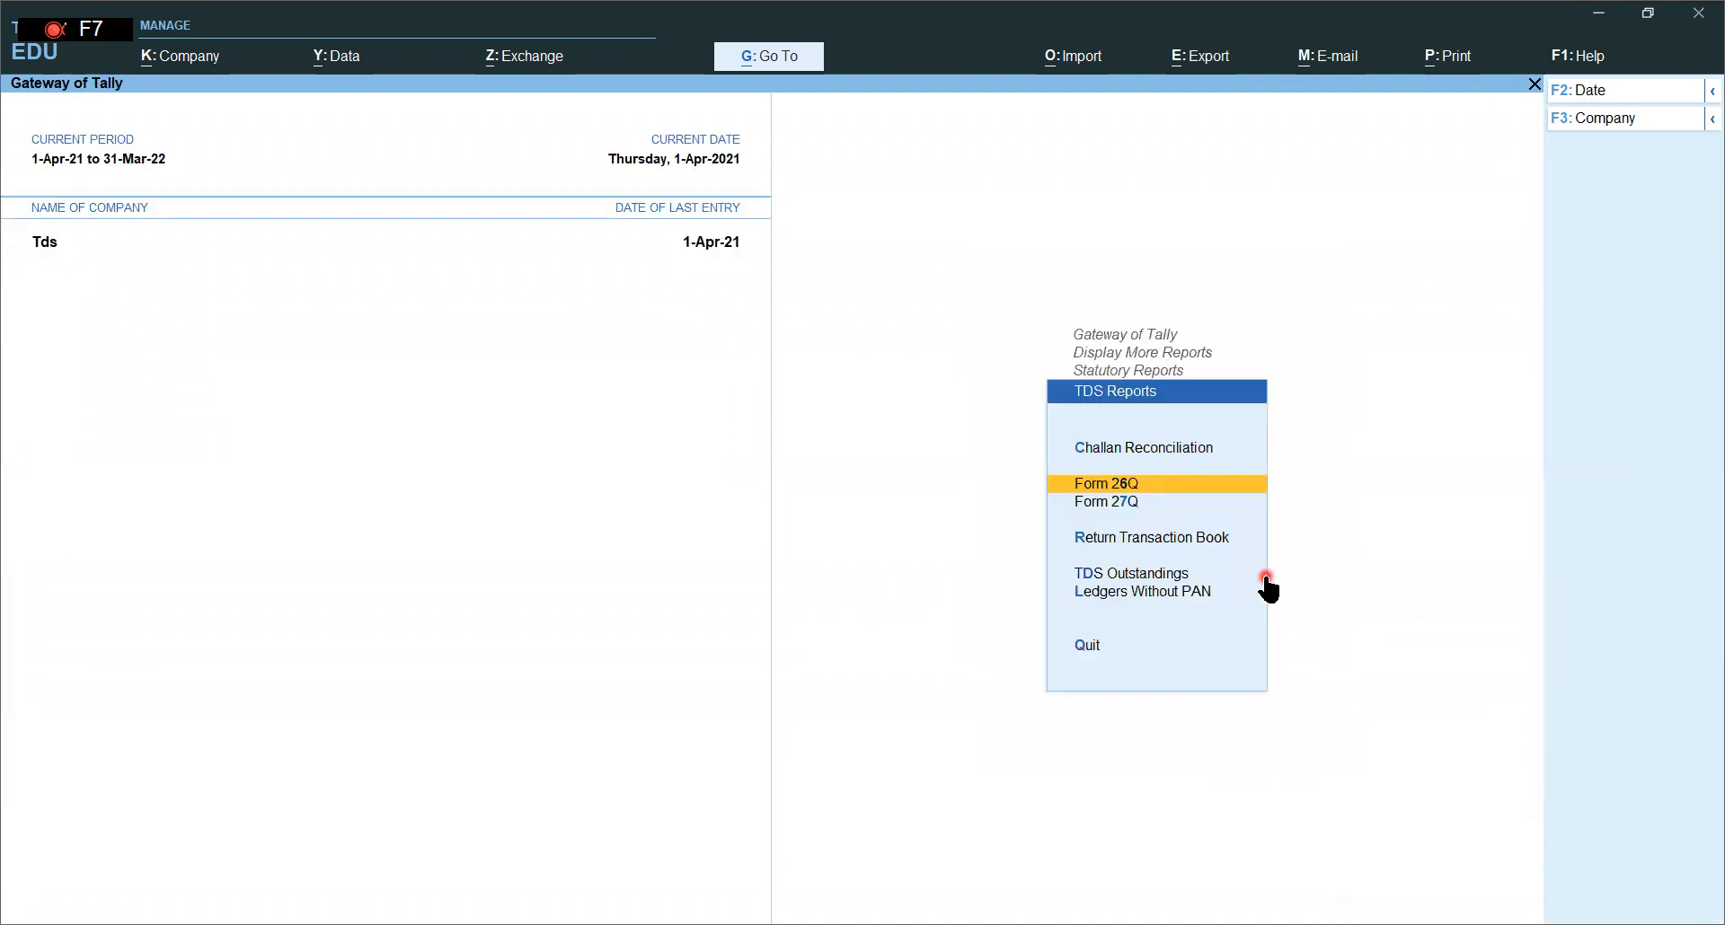
left_click(1147, 580)
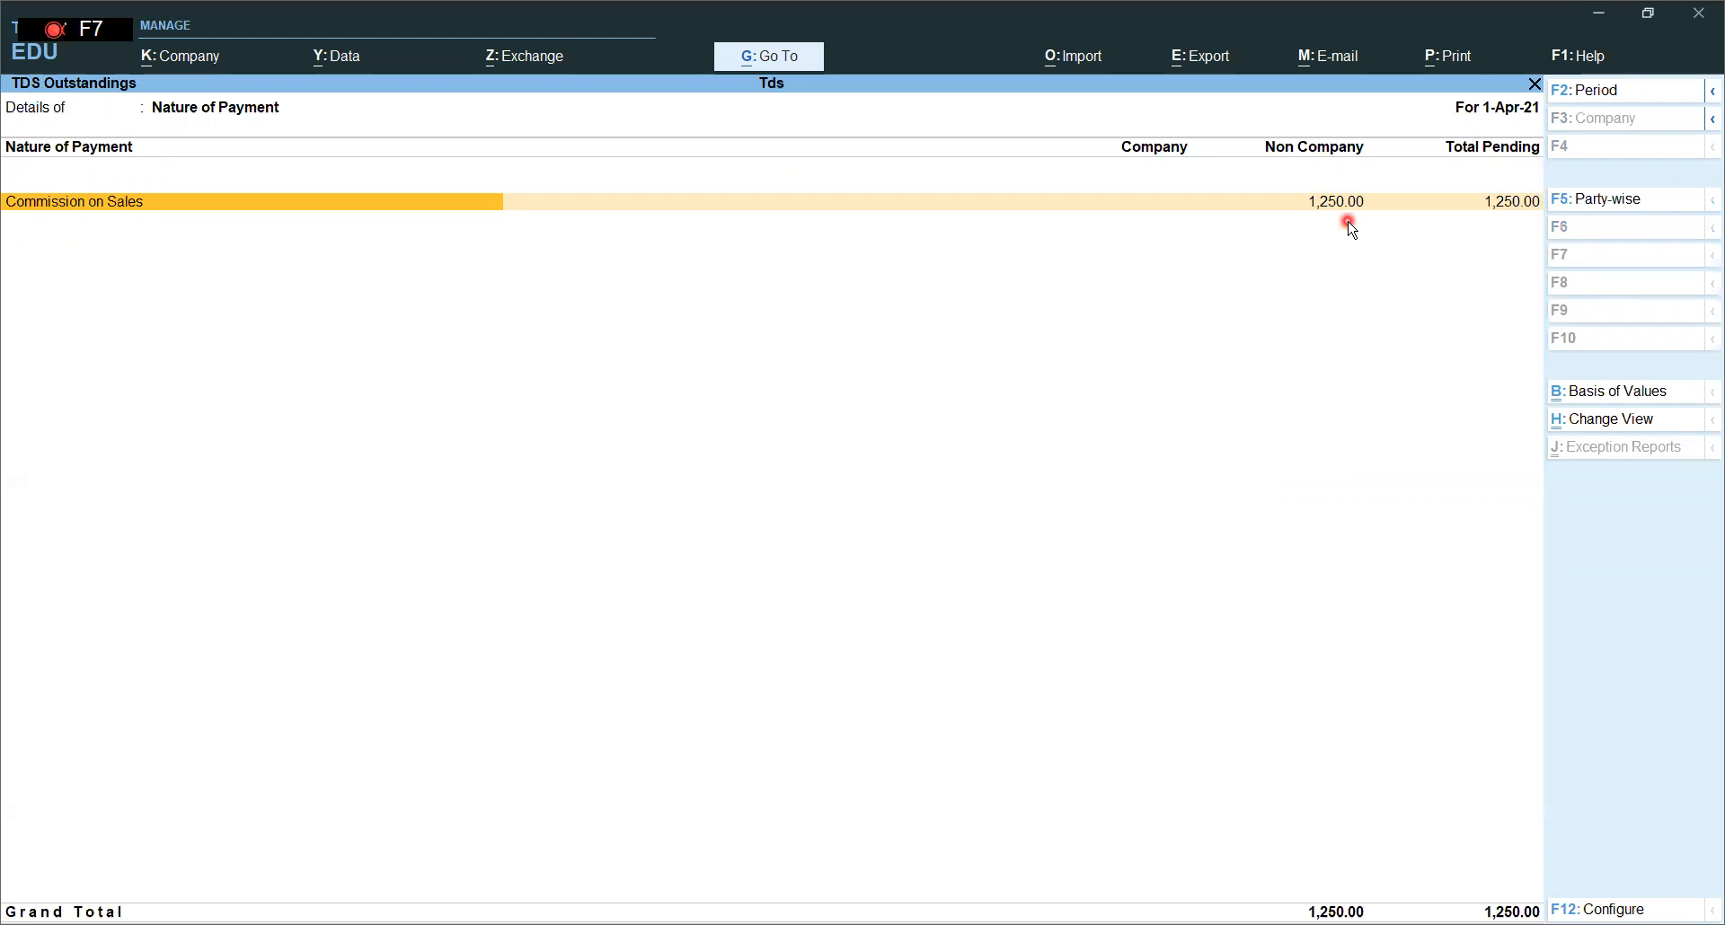
key("Return")
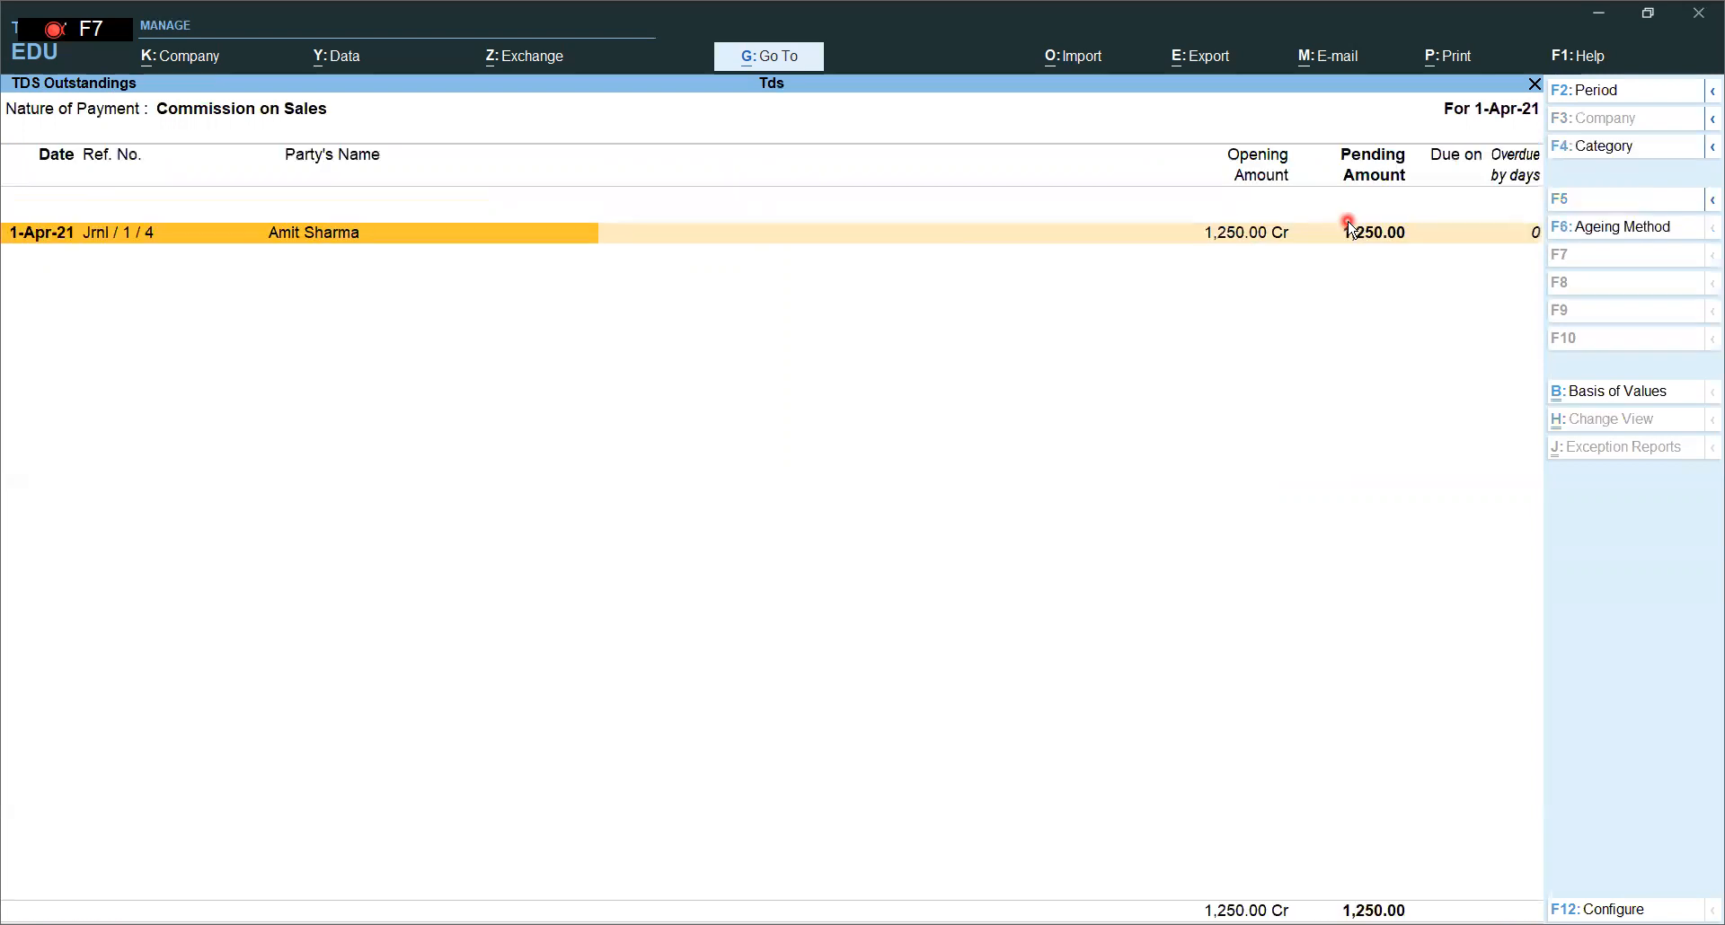
left_click(1366, 241)
key("Escape")
key("Escape")
key("Escape")
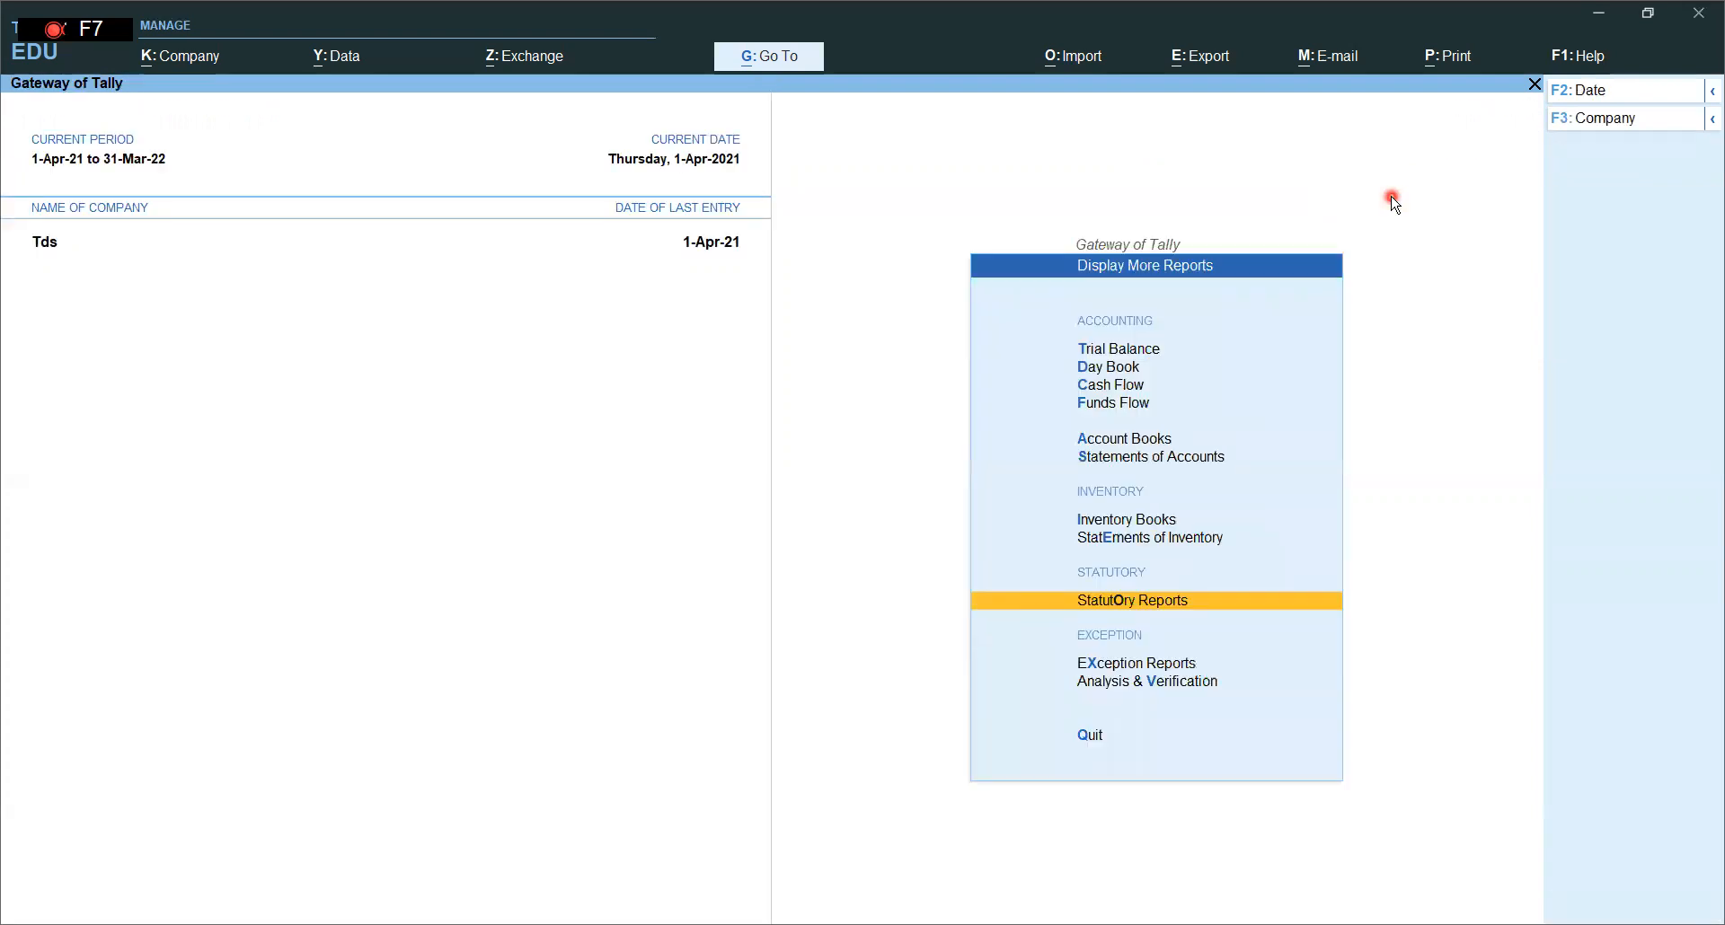
key("Escape")
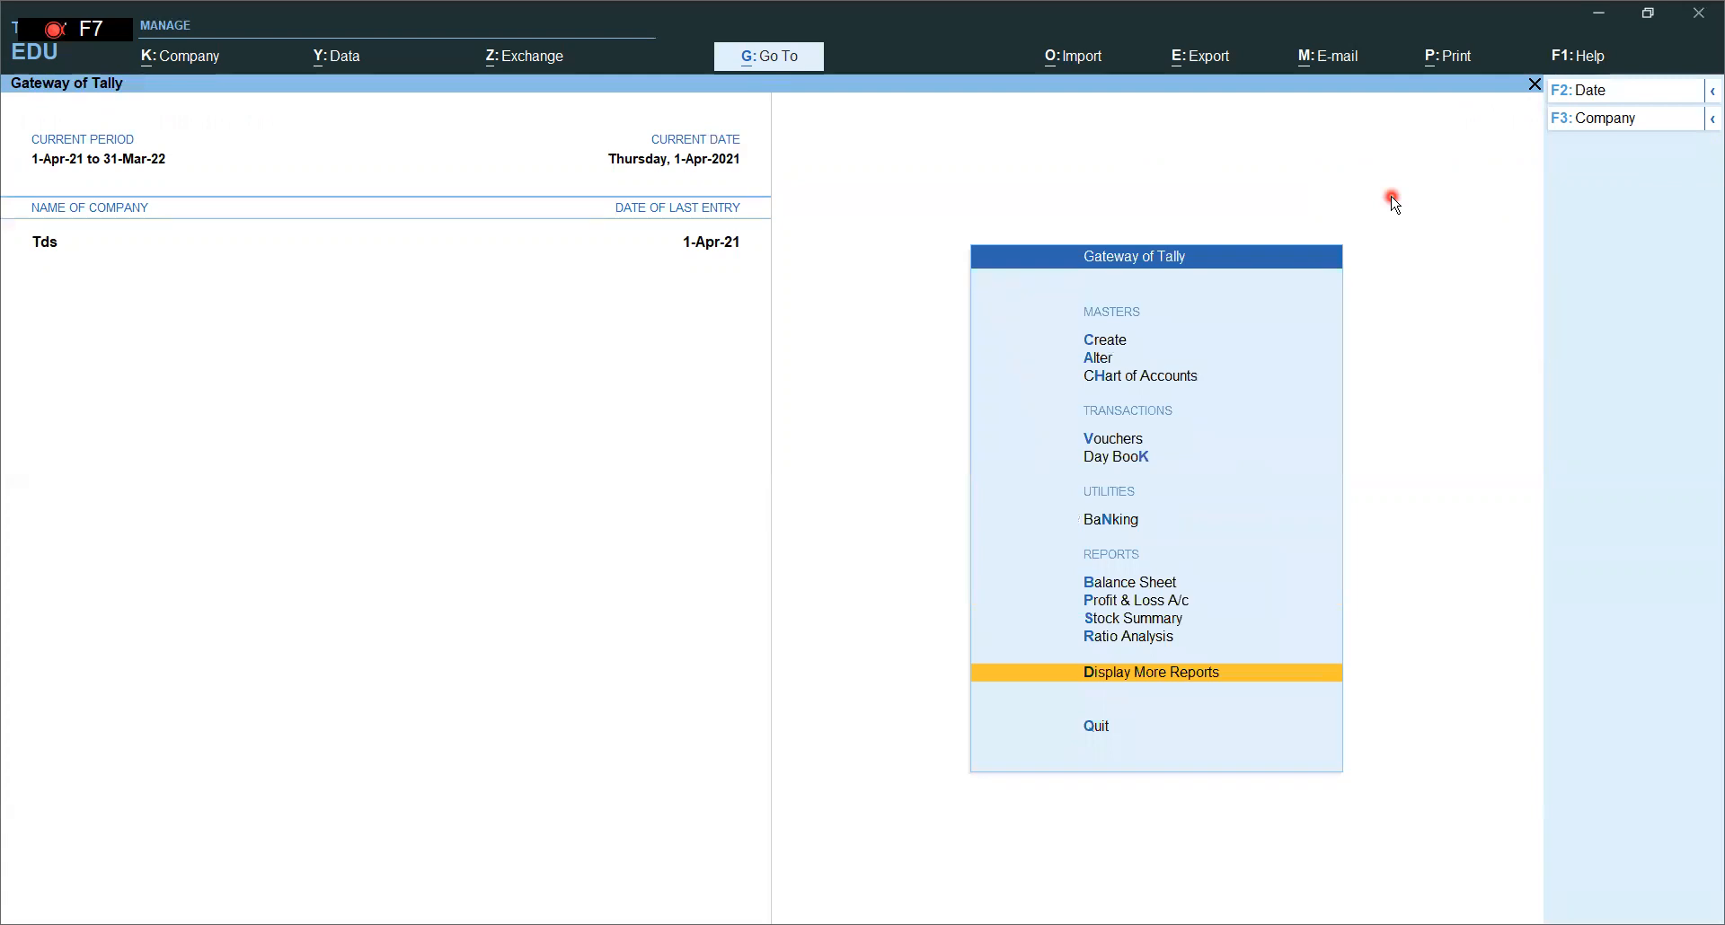
- Start a new Payment voucher from the Gateway of Tally
key("Up")
key("Up")
key("Up")
key("Up")
key("Up")
key("Up")
key("Return")
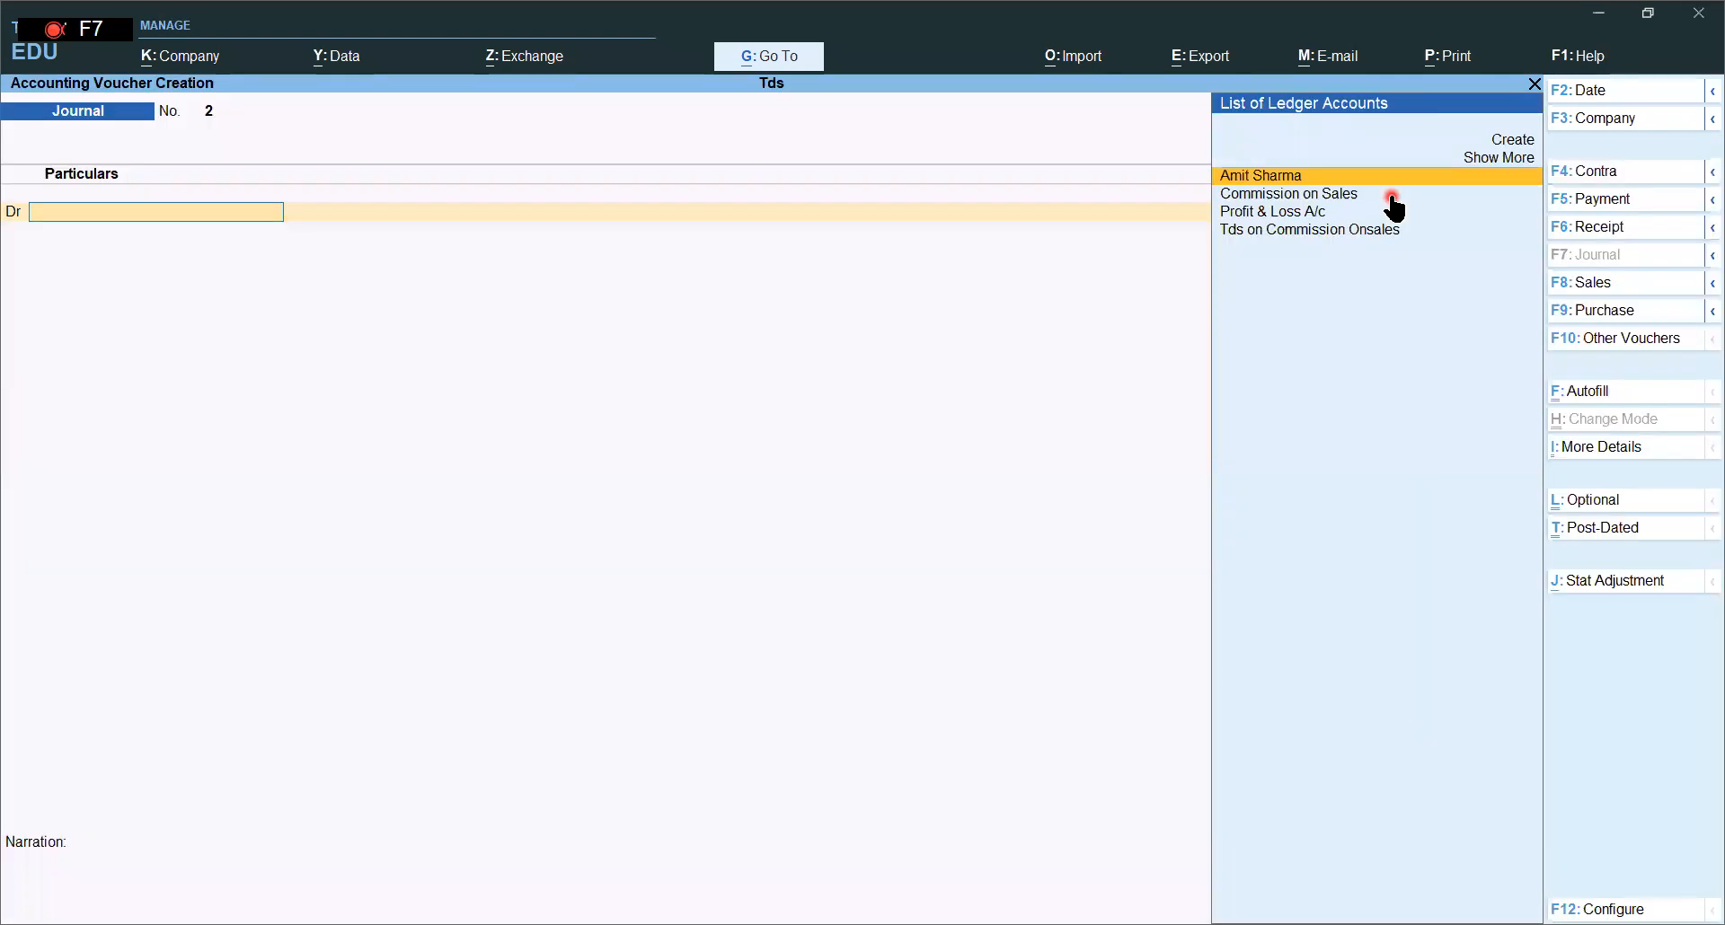
left_click(1594, 199)
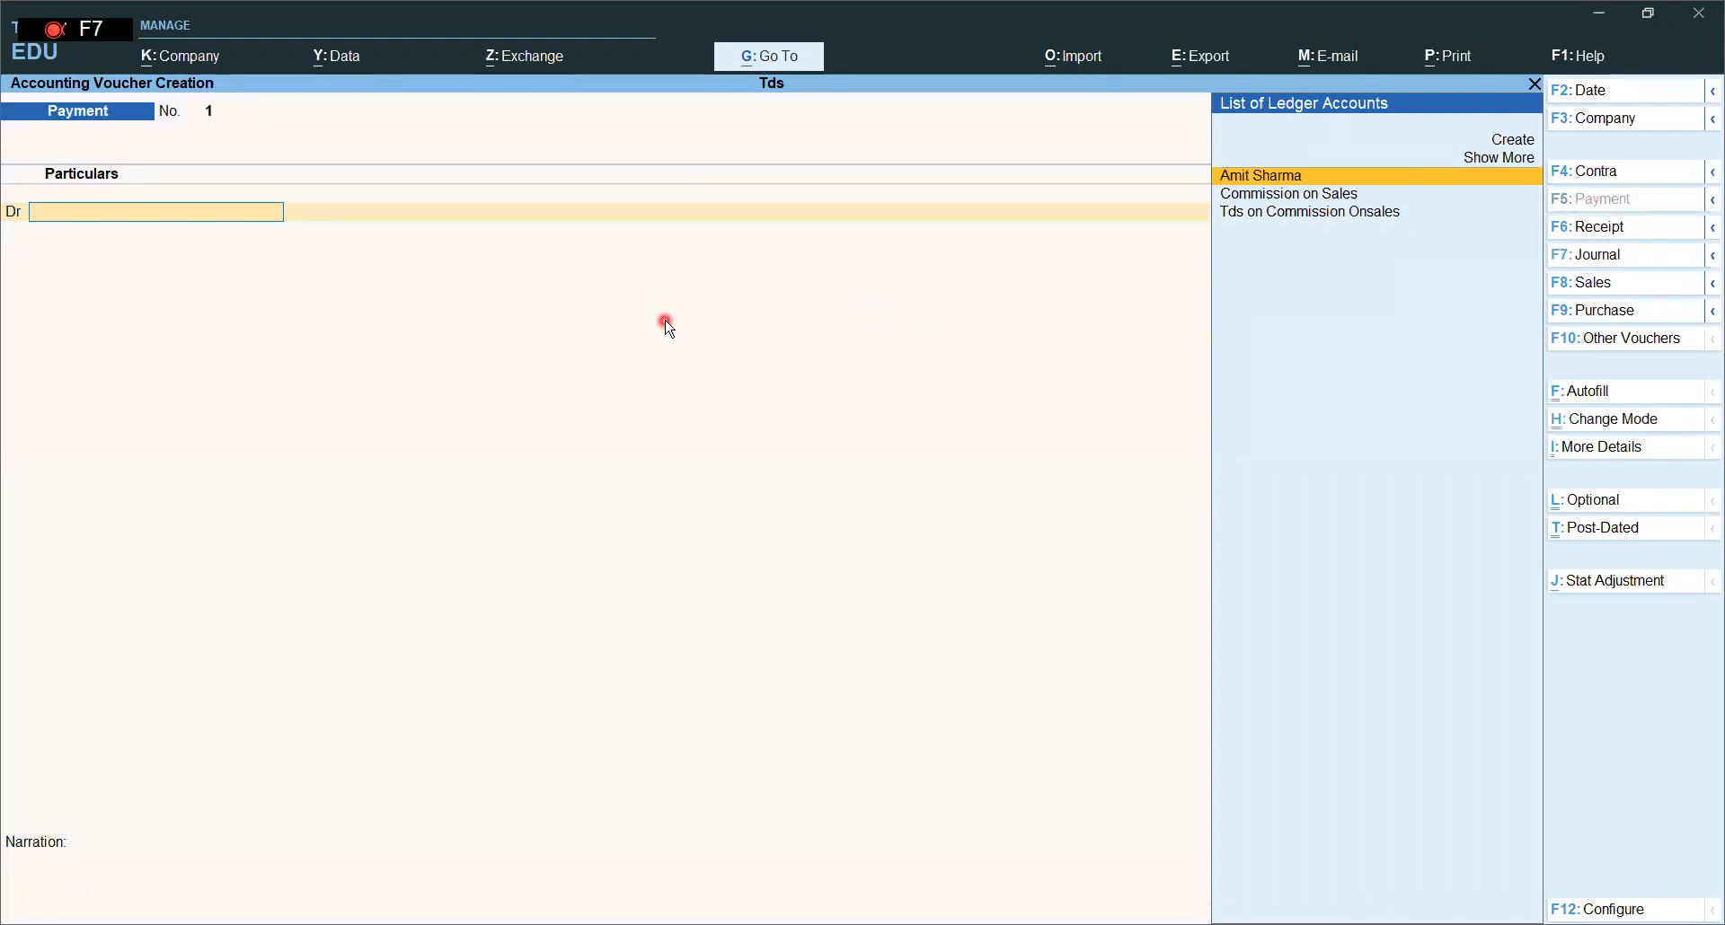
- Debit the commission party 23,750 against pending bill Tds/cm/001 and credit Sbi
type("A")
key("Return")
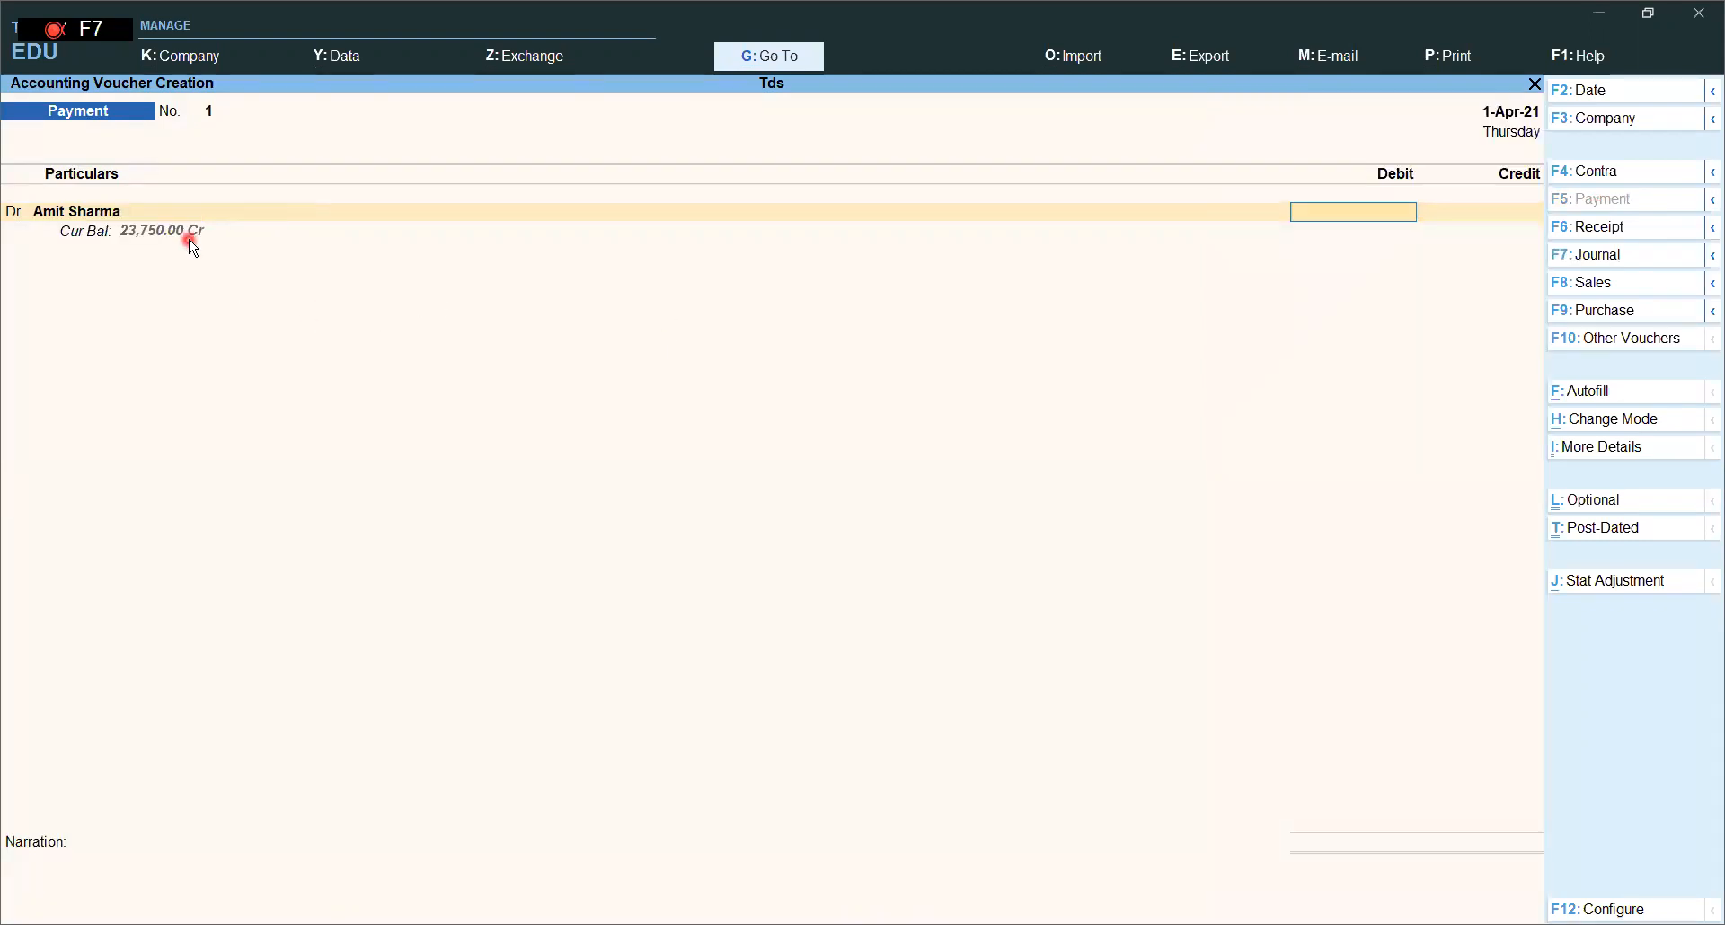
type("23")
type("750")
key("Return")
key("Return")
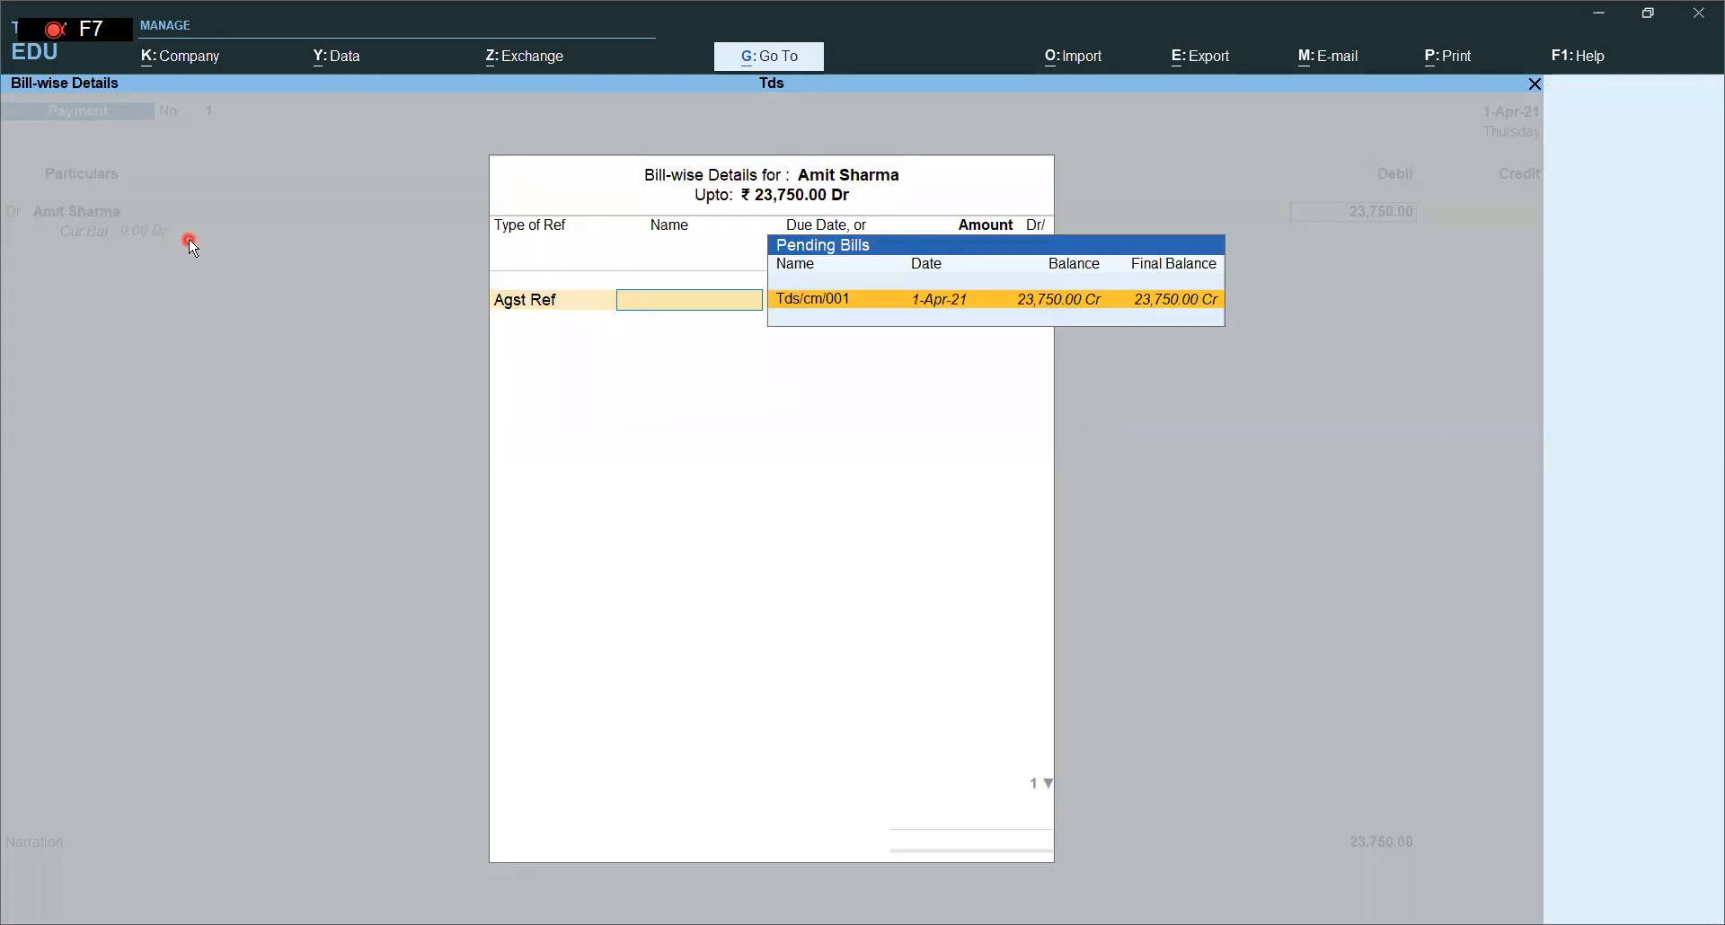
key("Return")
key("Return")
key("Return")
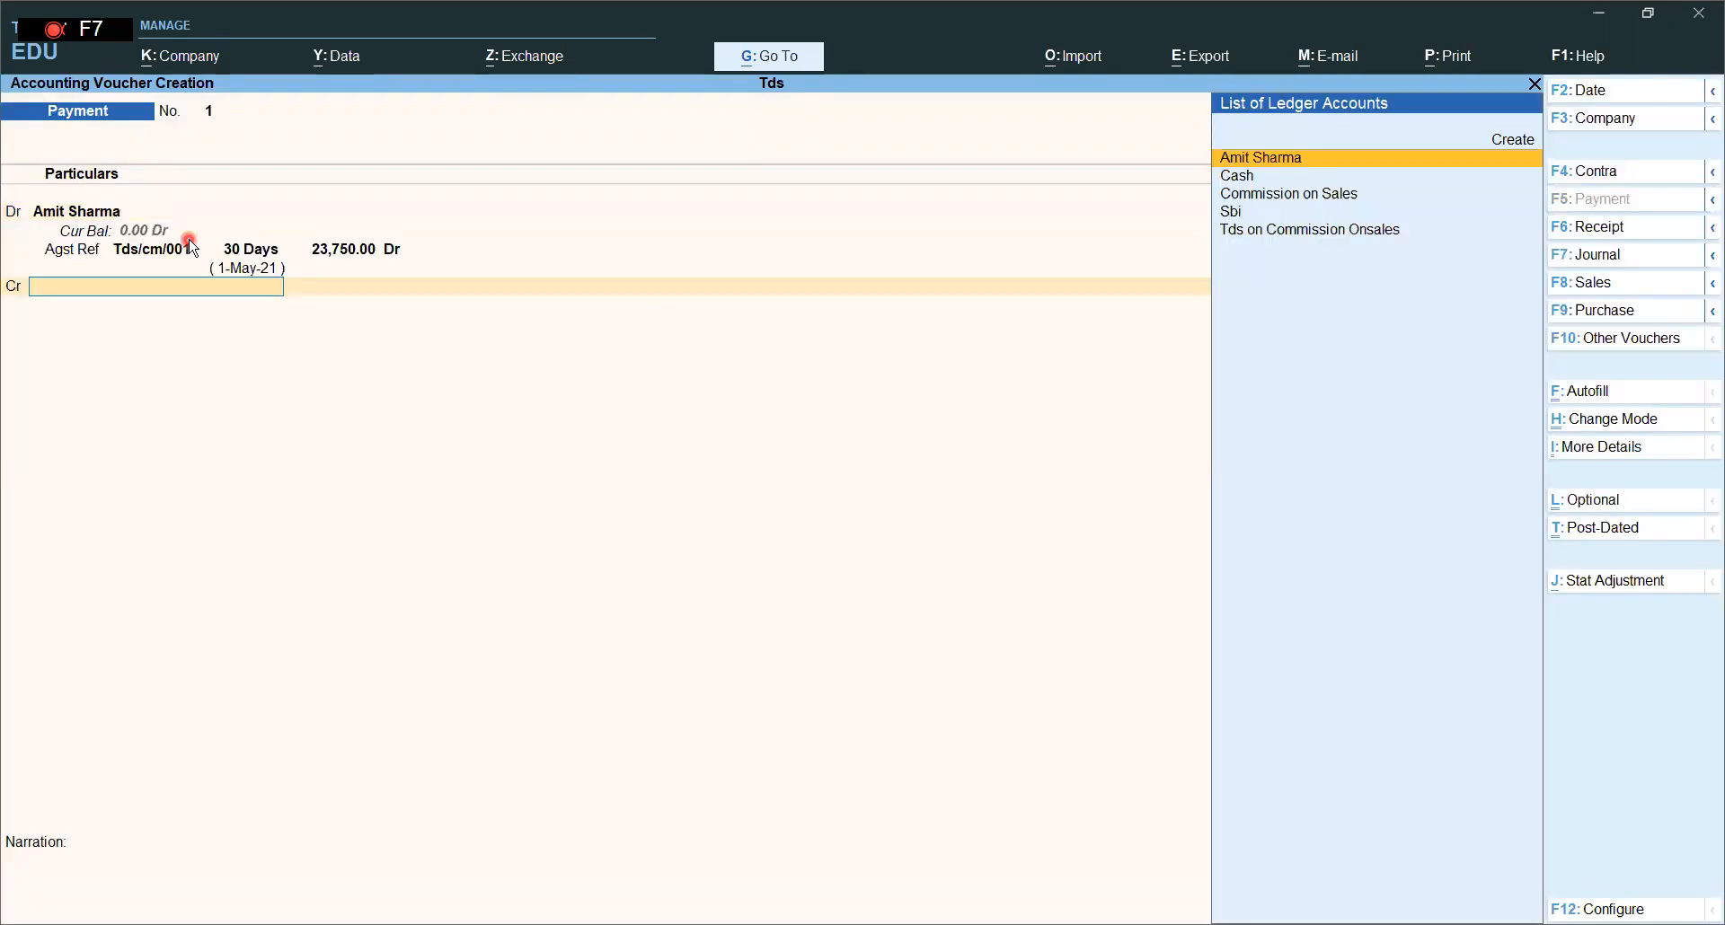
key("Down")
key("Down")
key("Down")
key("Return")
key("Return")
key("Return")
key("Return")
key("Return")
key("Return")
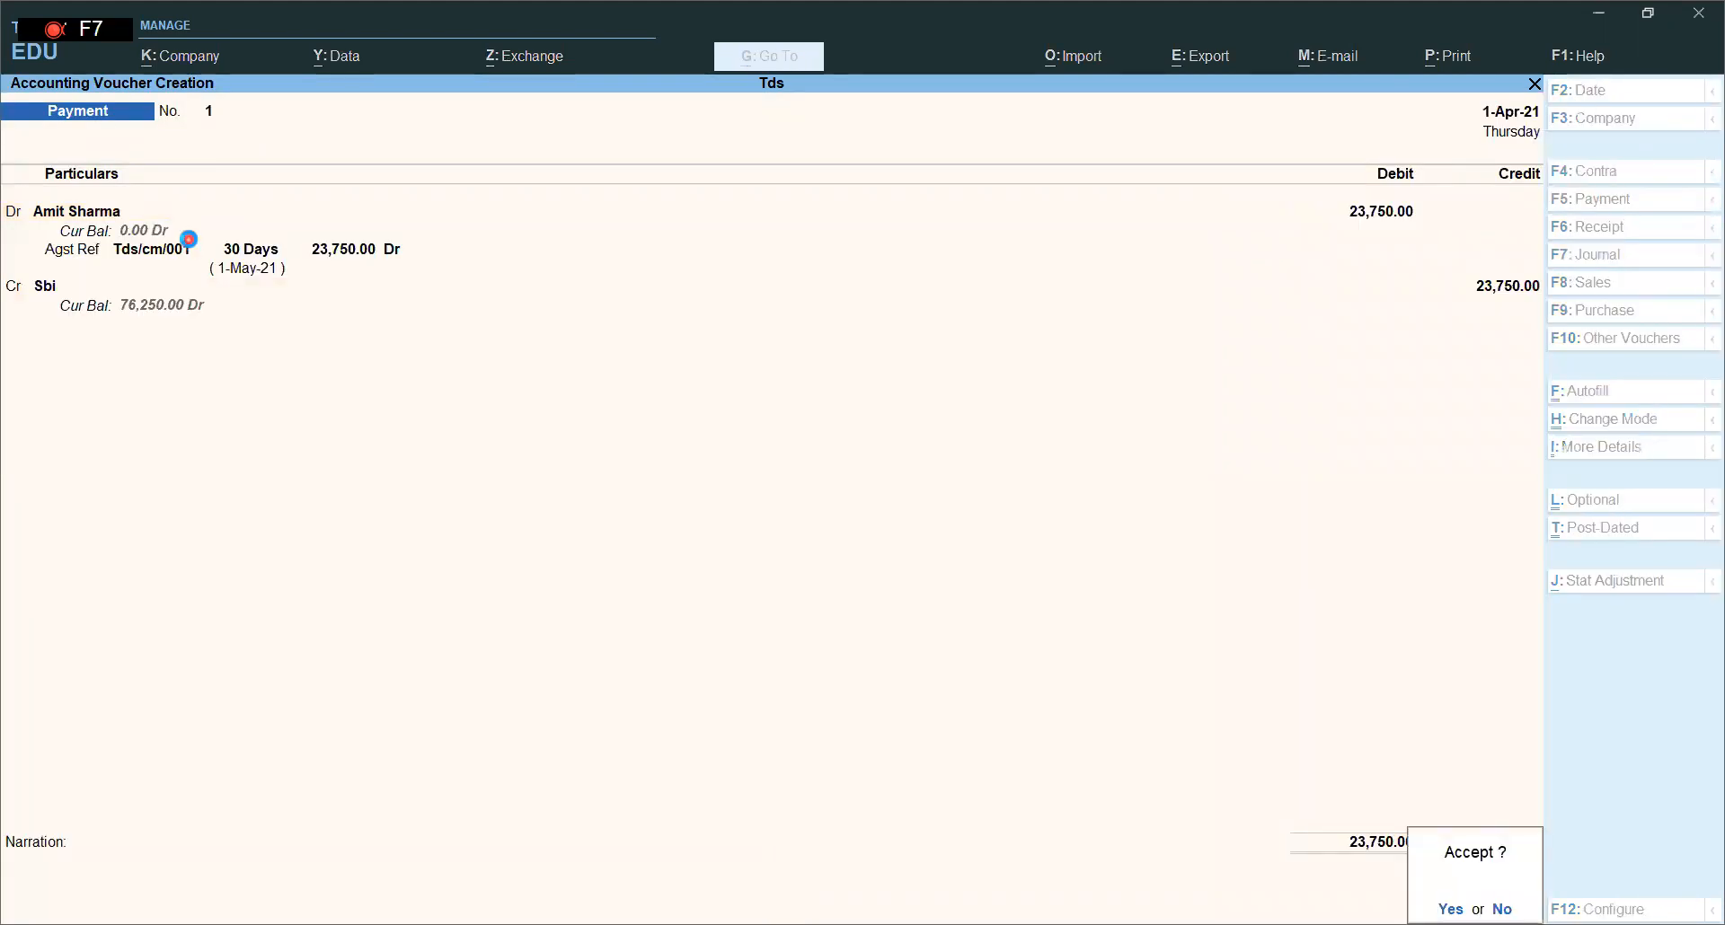
key("Return")
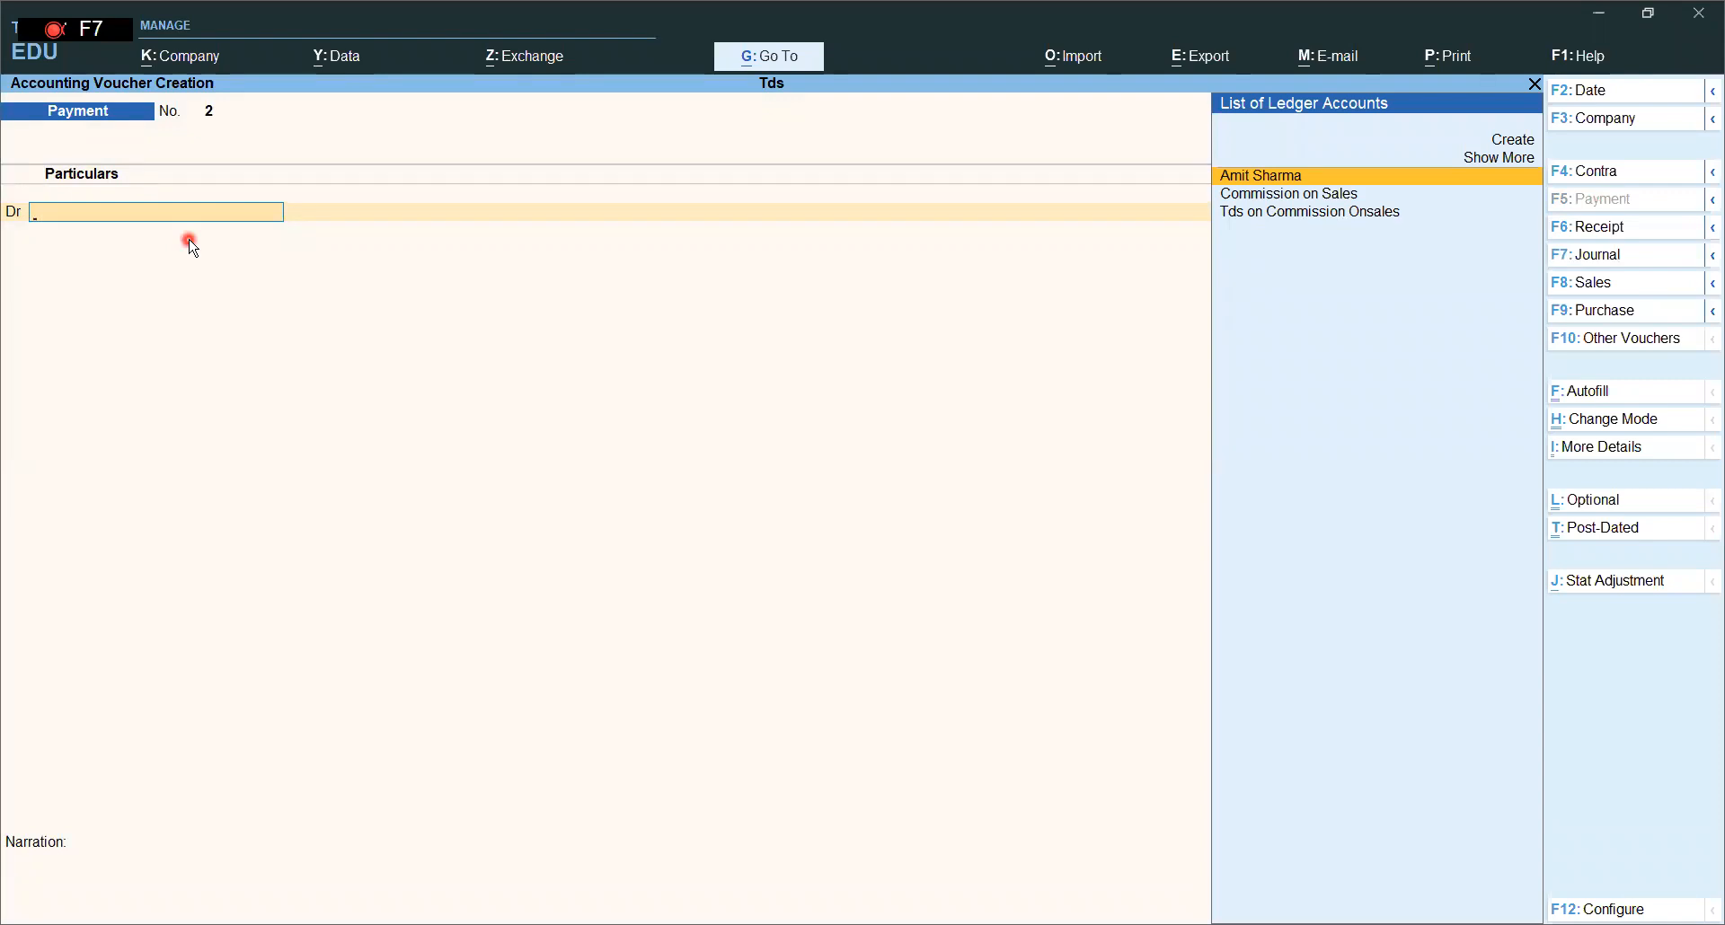
- Pay 1,250 from Sbi to Tds on Commission Onsales against the journal deduction and save
type("Td")
key("Return")
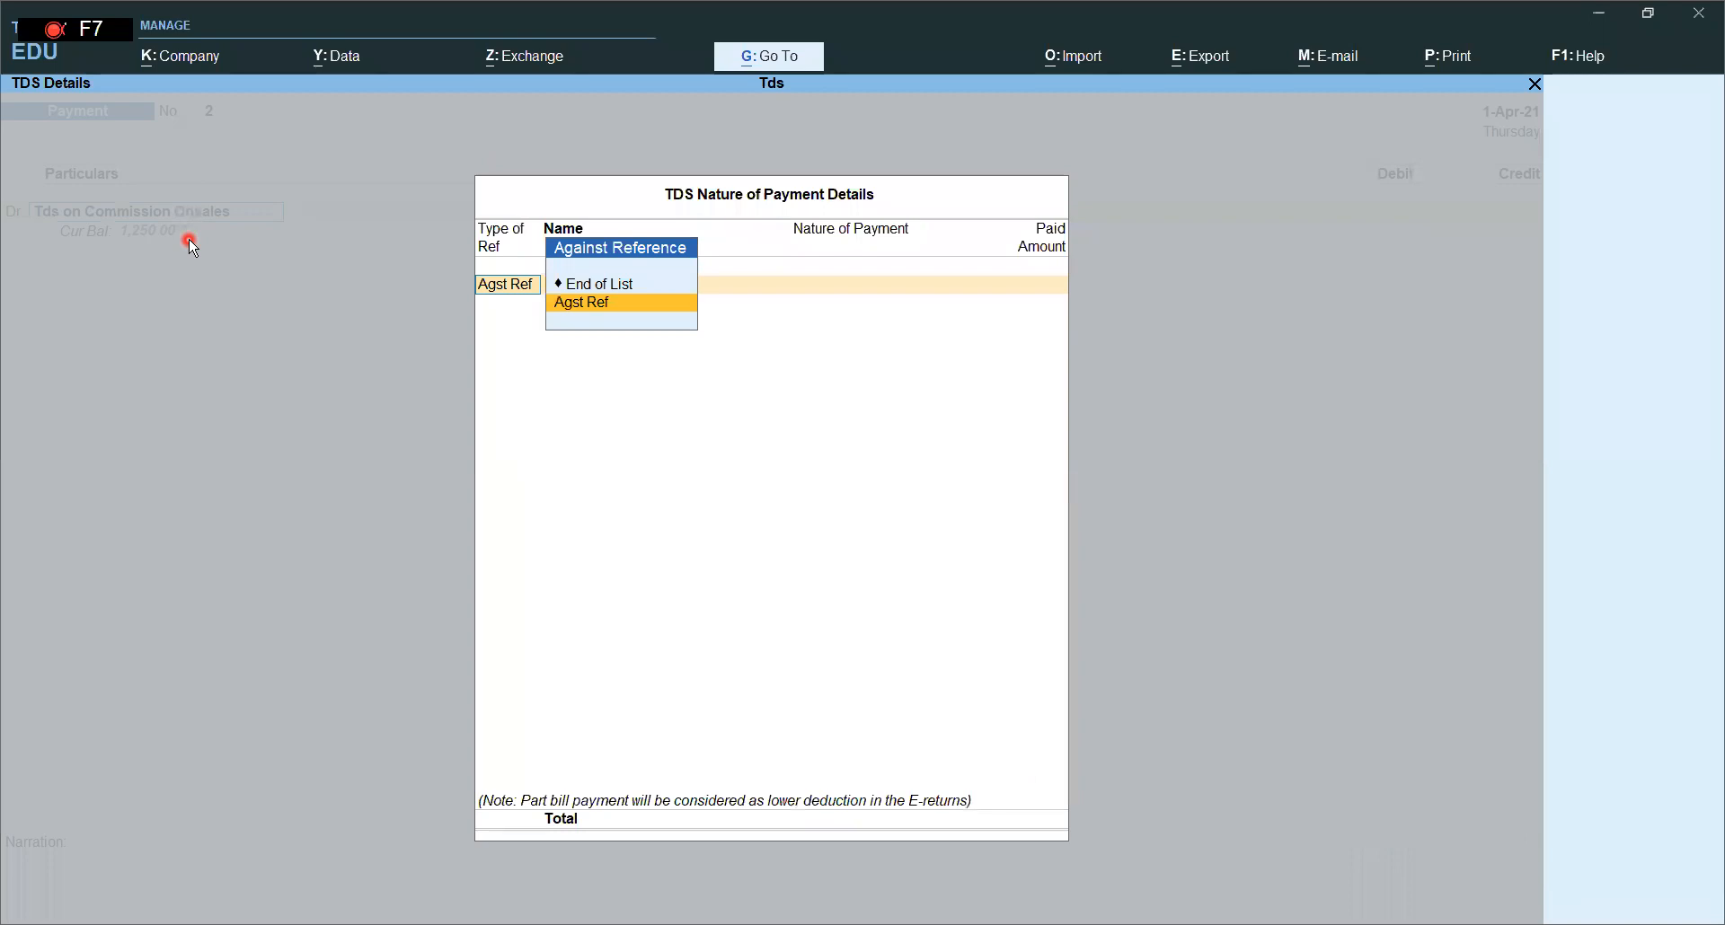
key("Return")
key("Return")
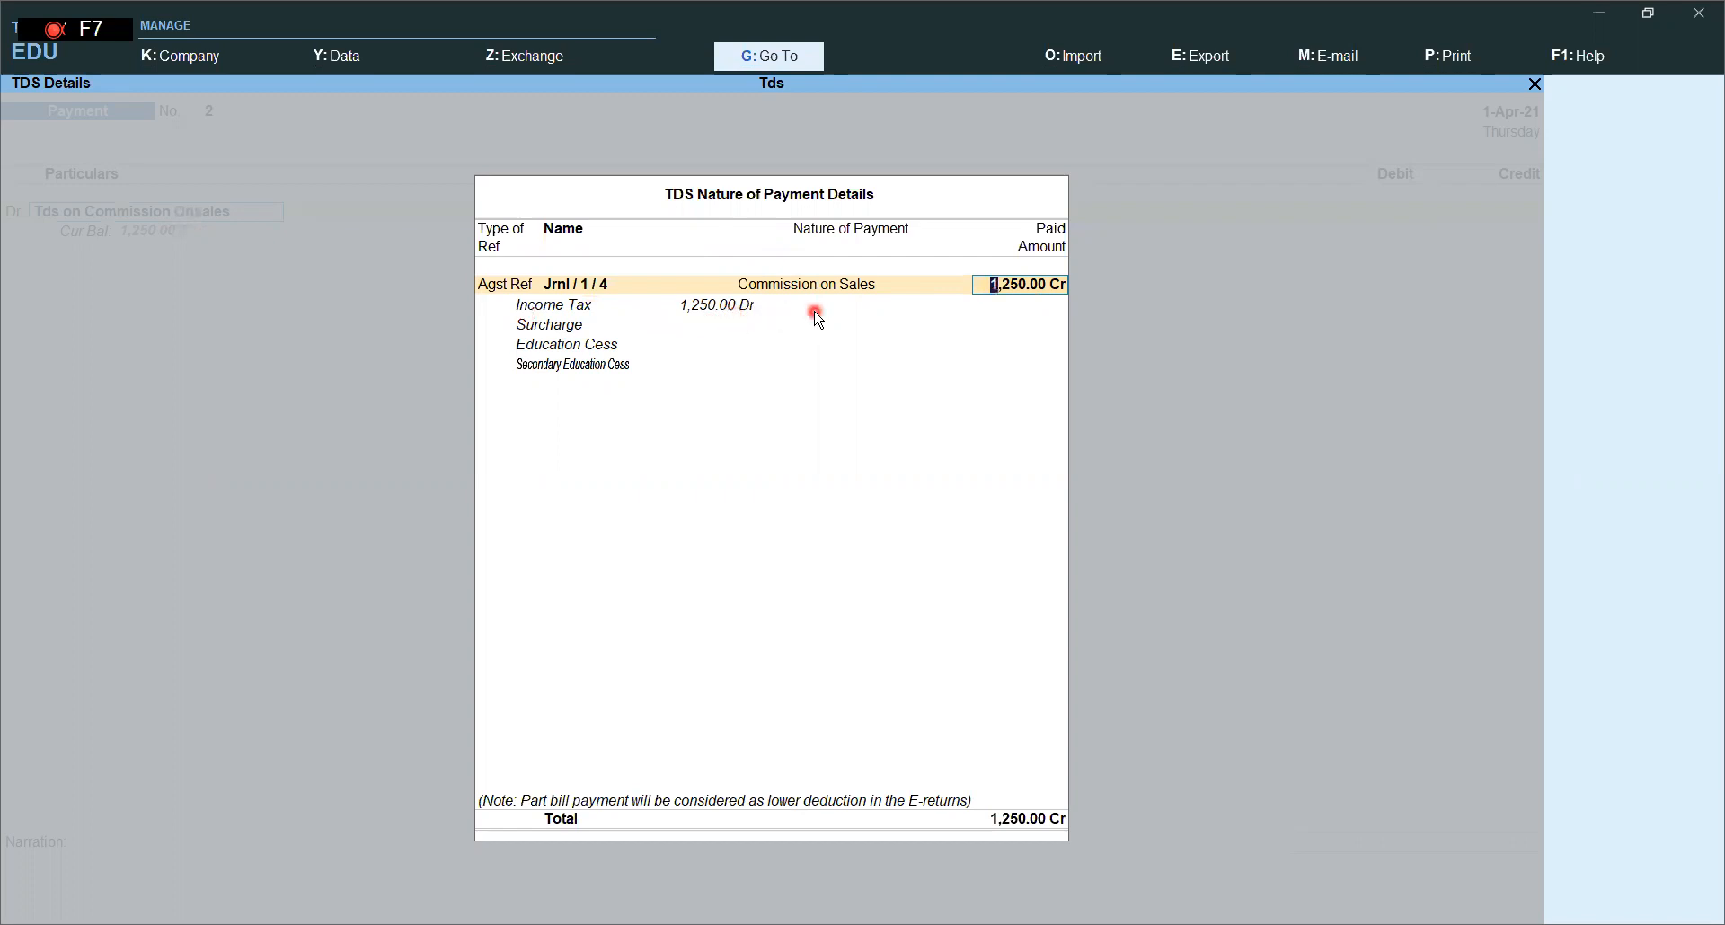
key("Return")
key("Return")
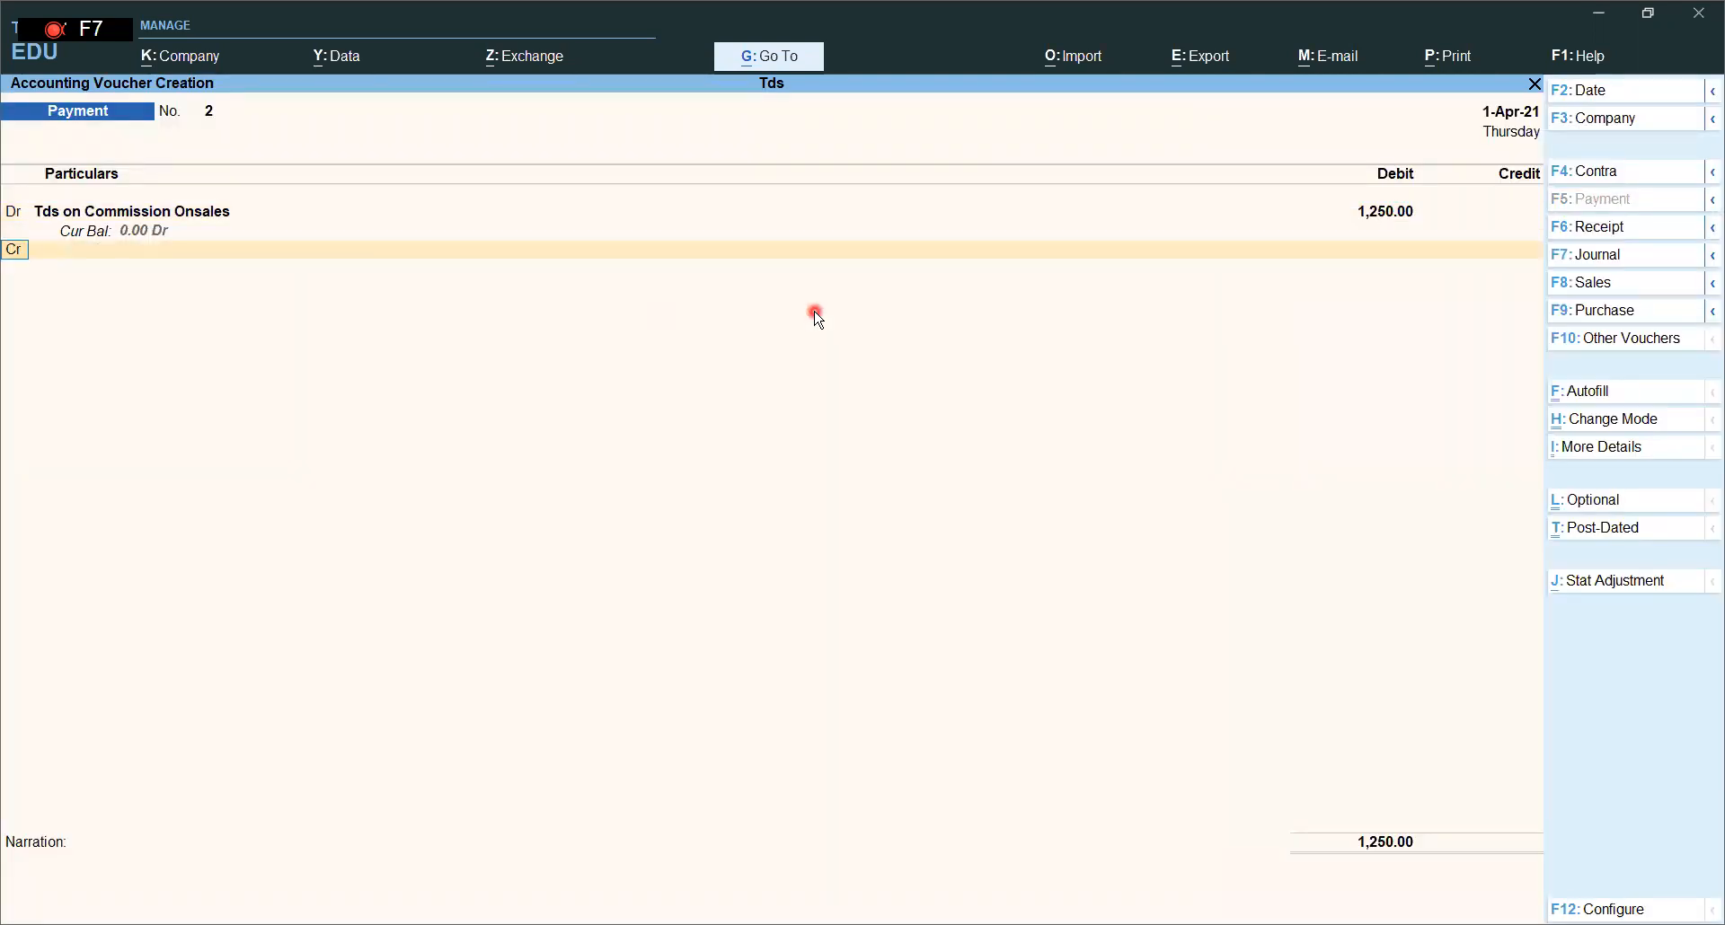
key("Return")
type("s")
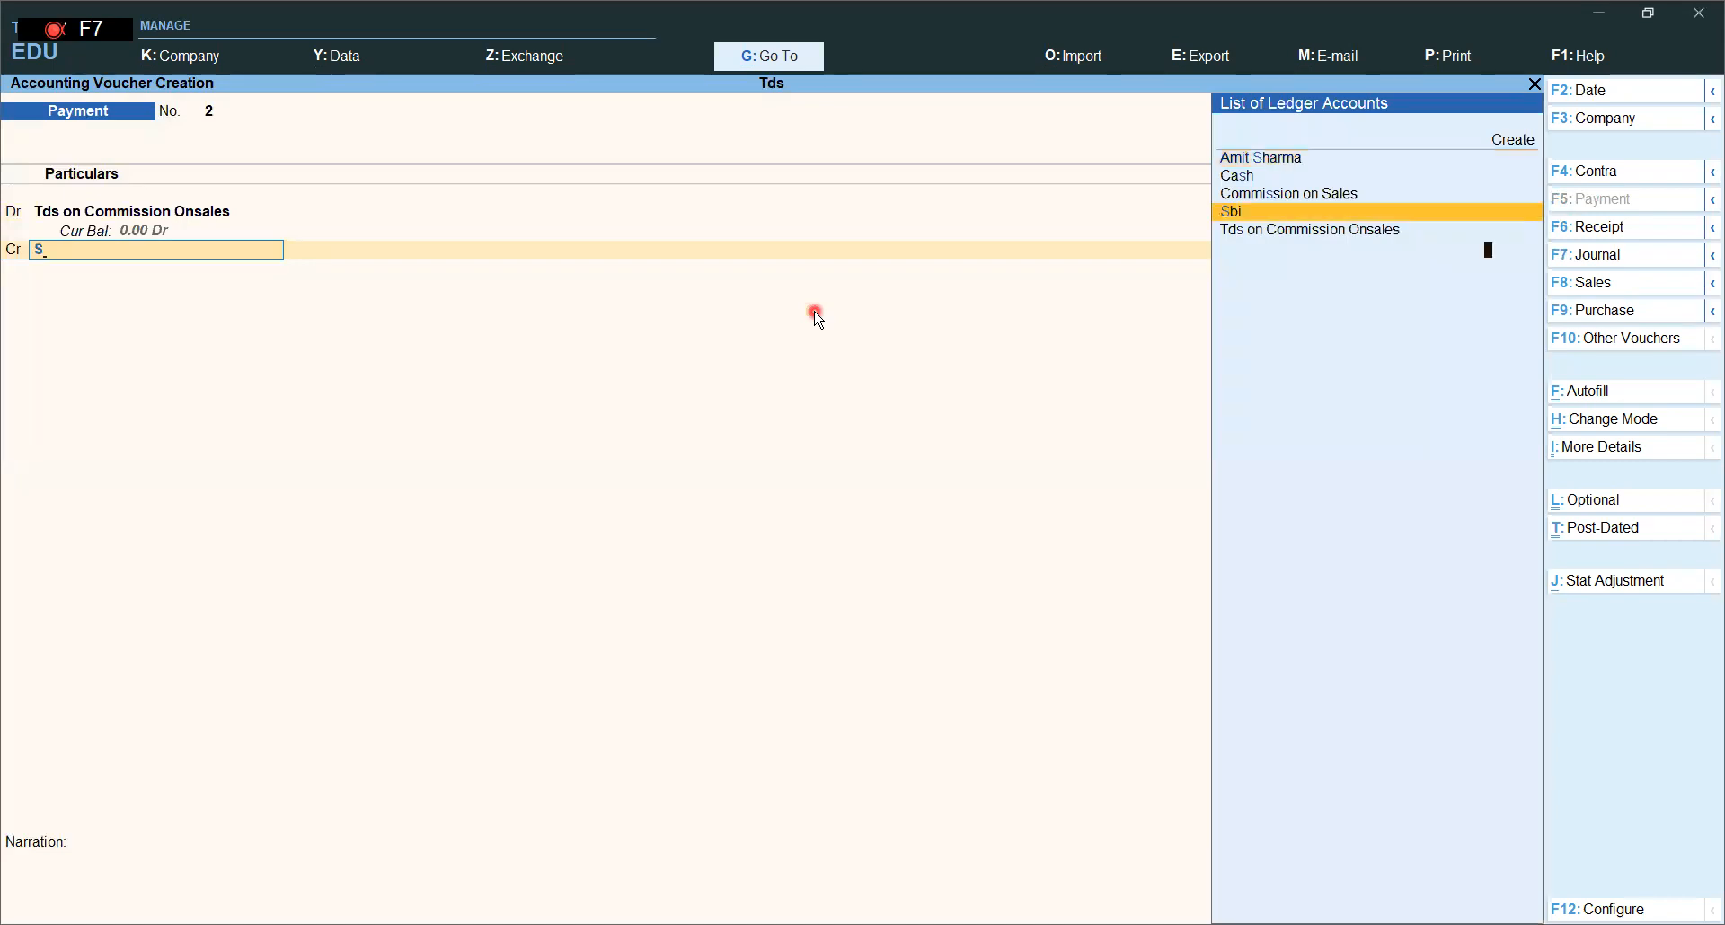
key("Return")
key("Return")
key("Return")
key("Return")
key("Return")
key("Return")
key("Return")
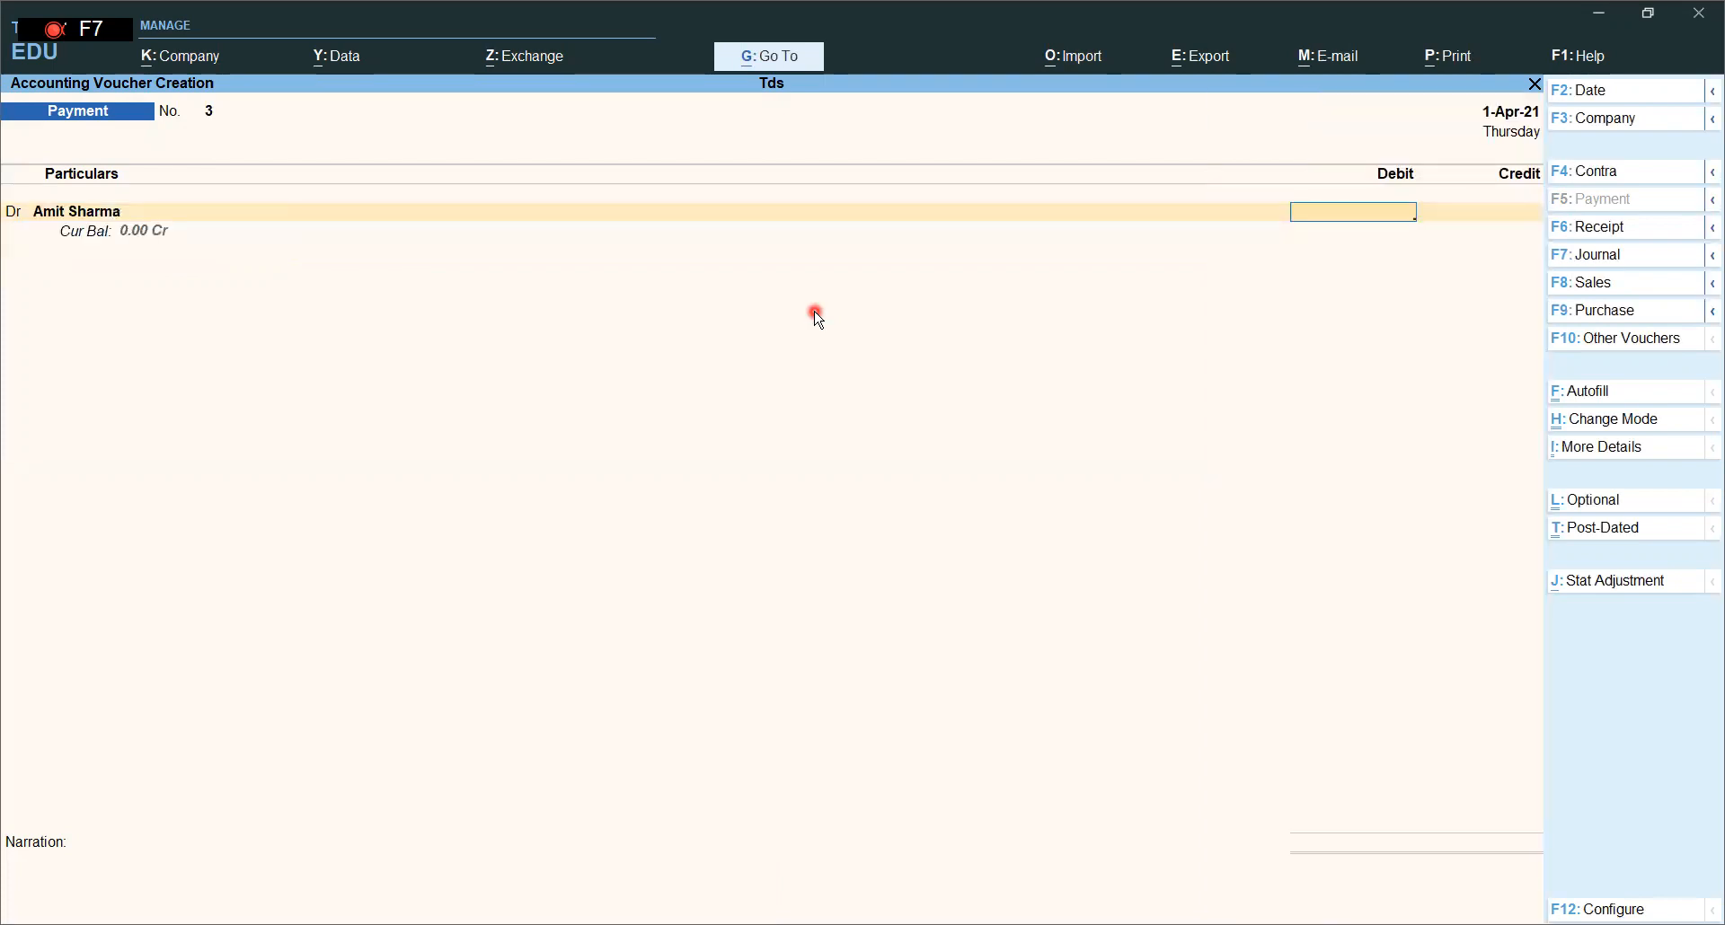
key("Escape")
key("Escape")
- Open TDS Outstandings via Statutory Reports > TDS Reports and confirm nothing is pending
key("n")
key("Down")
key("Down")
key("Down")
key("Down")
key("Down")
key("Down")
key("Down")
key("Down")
key("Down")
key("Down")
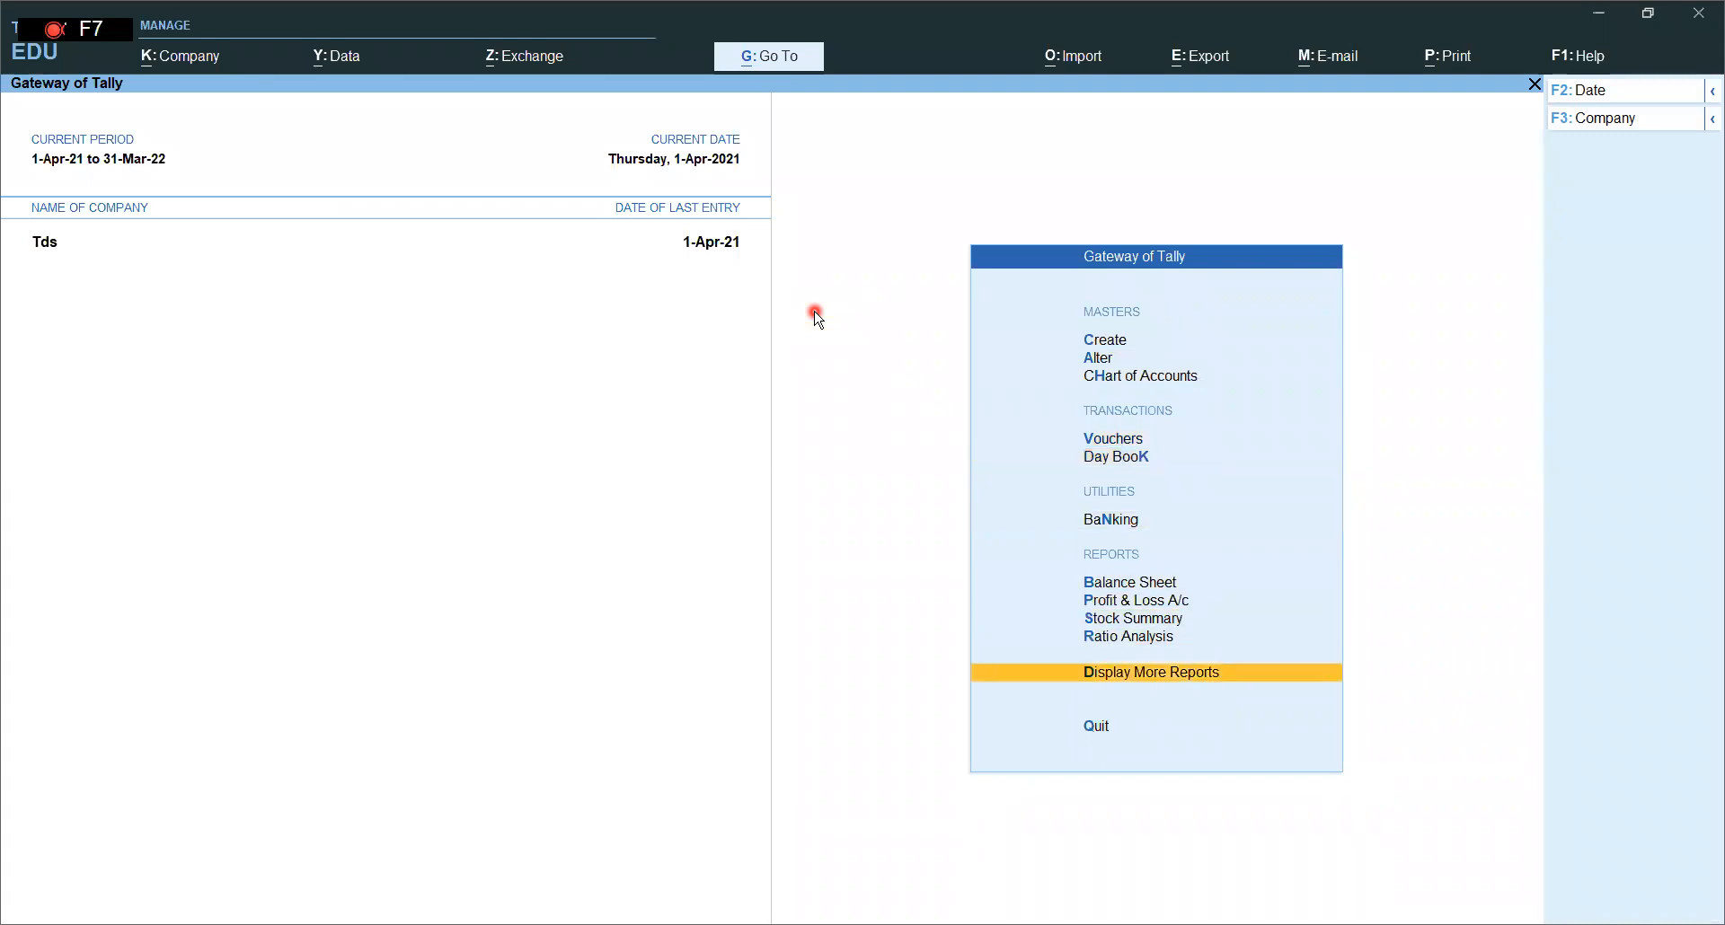
key("Return")
key("Down")
key("Down")
key("Down")
key("Down")
key("Down")
key("Down")
key("Down")
key("Down")
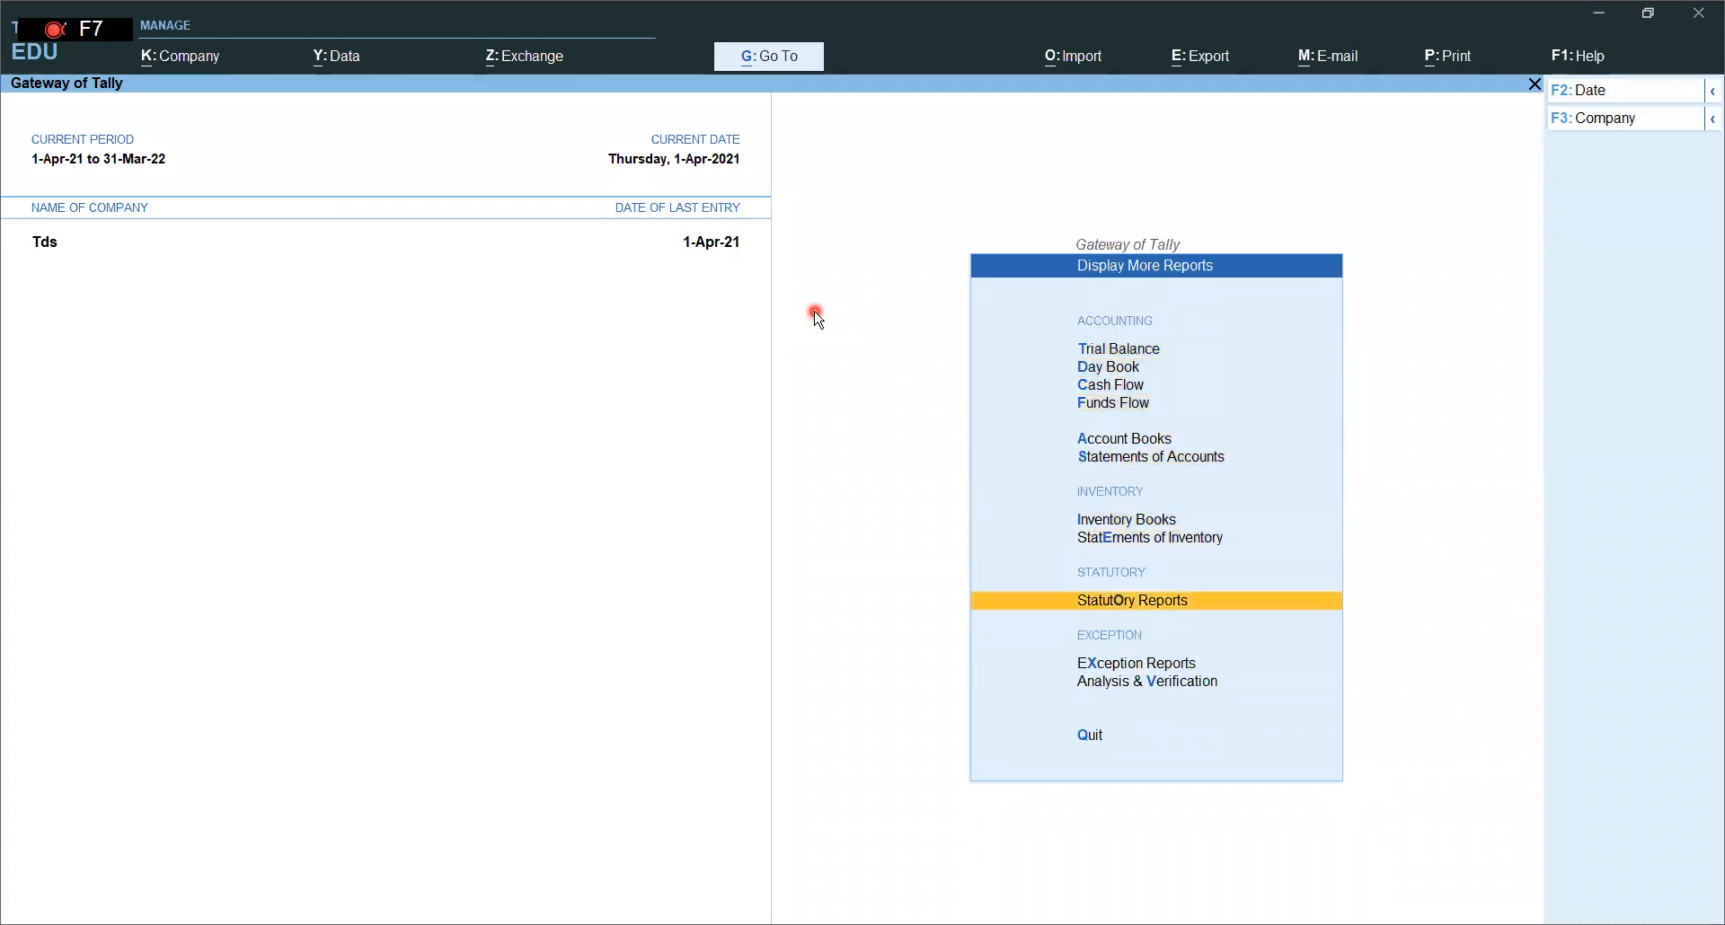
key("Return")
key("Down")
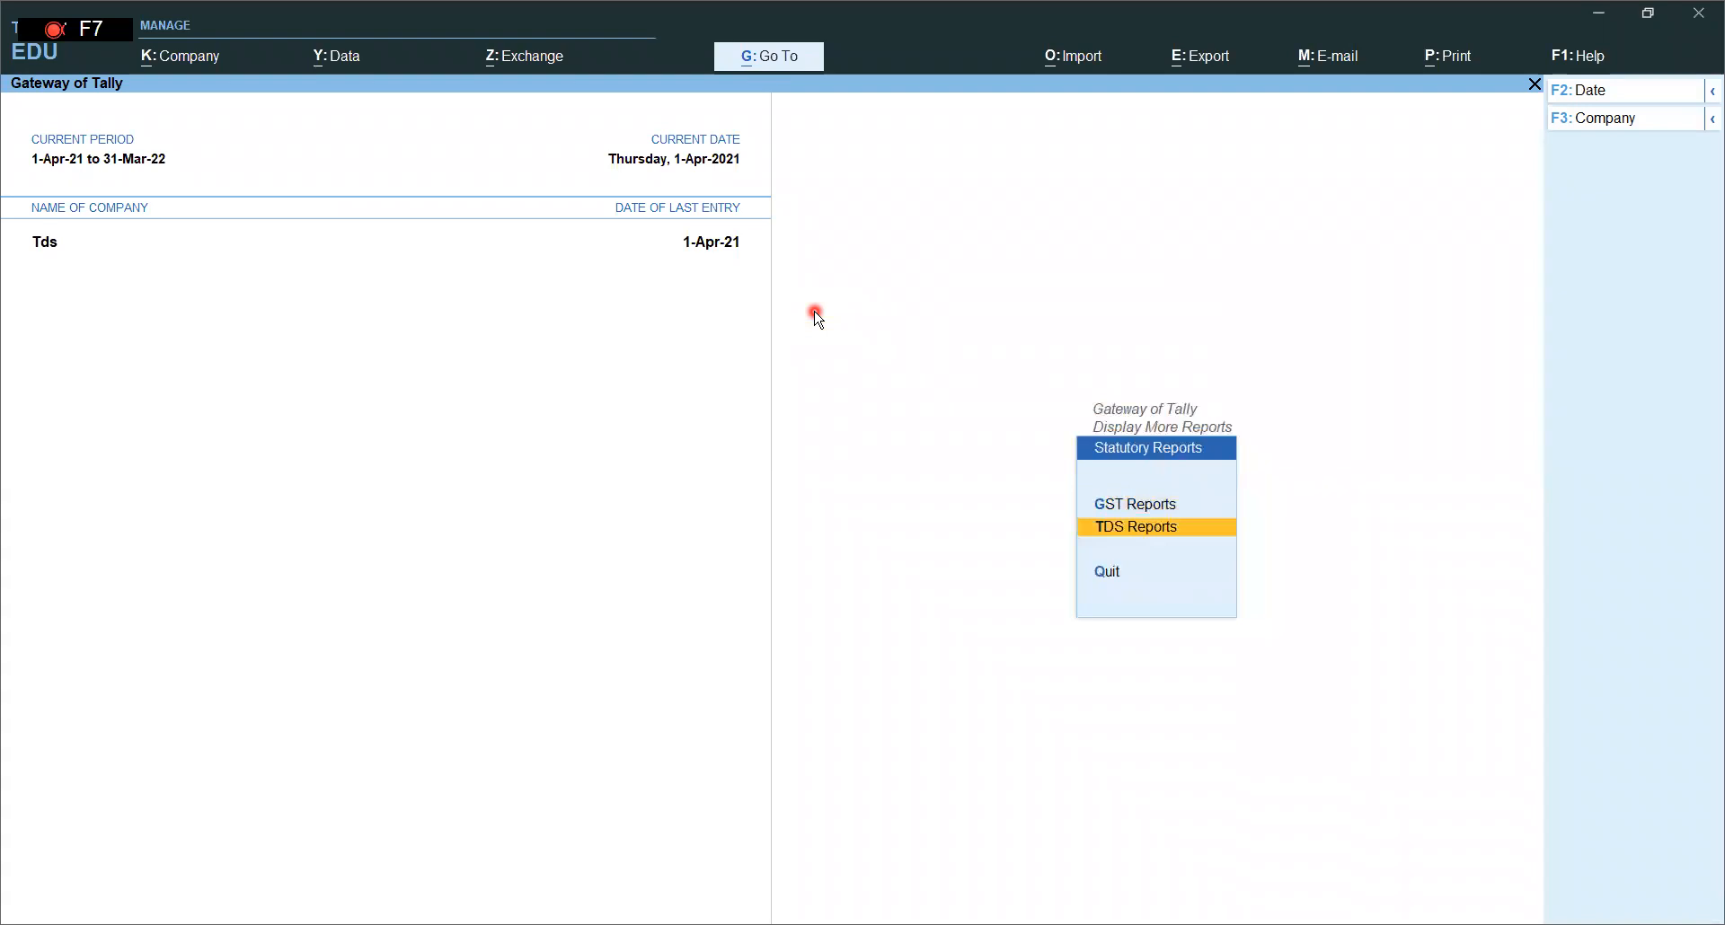
key("Return")
key("Down")
key("Down")
key("Down")
key("Down")
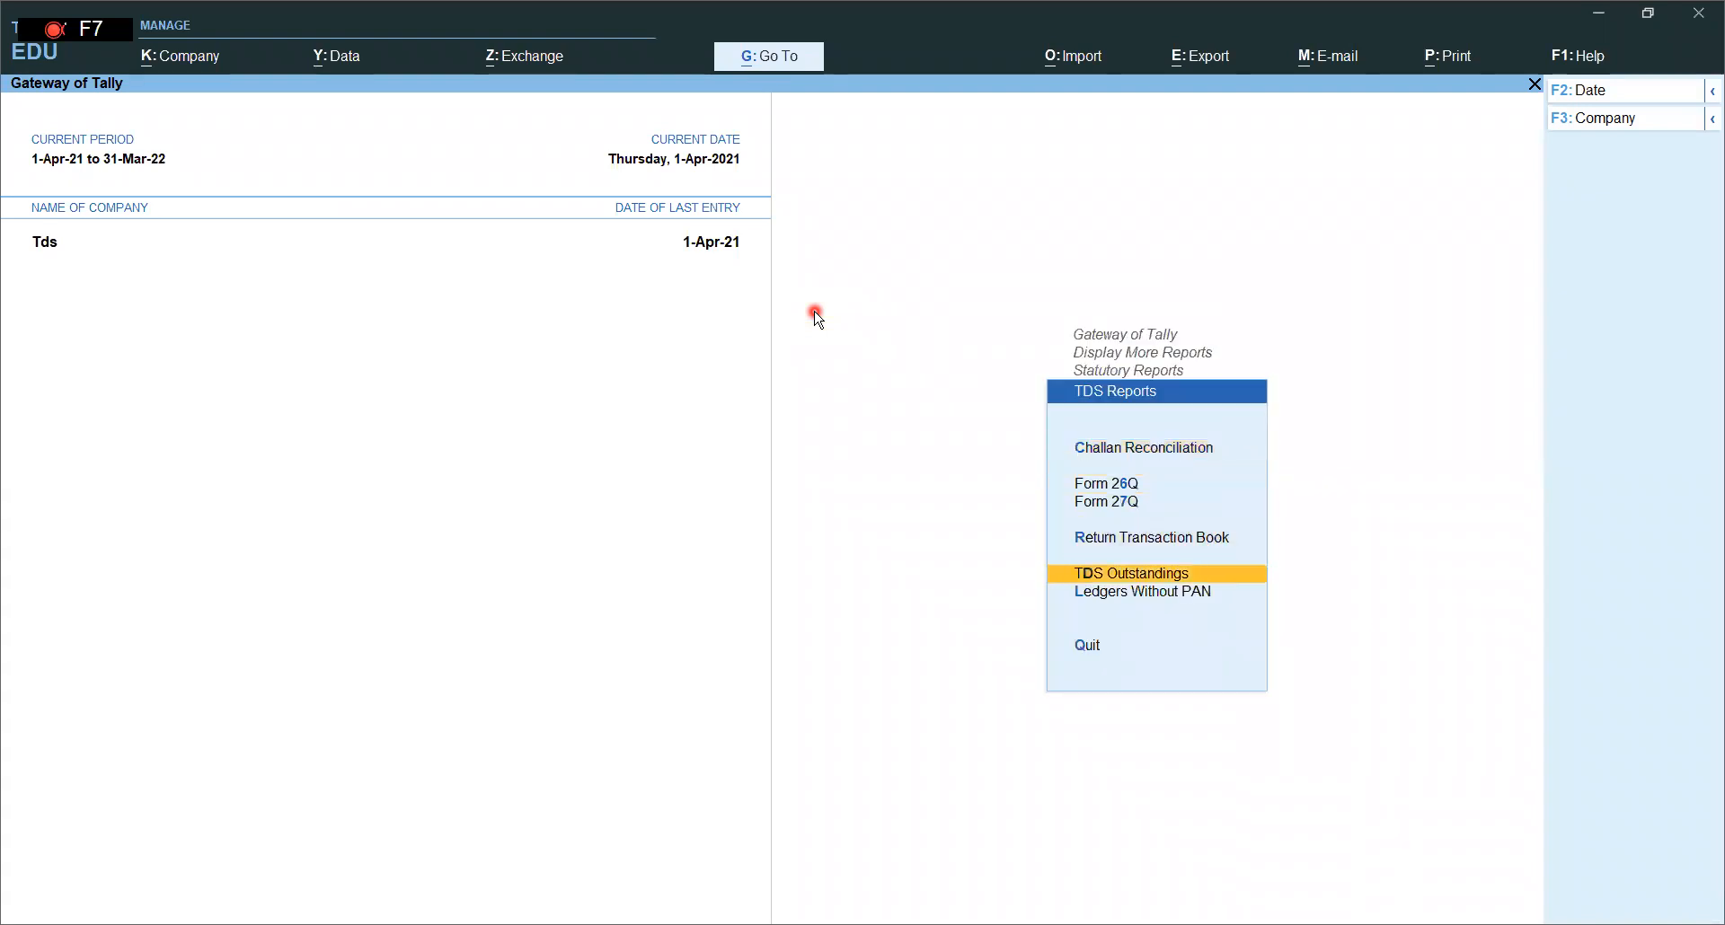
key("Return")
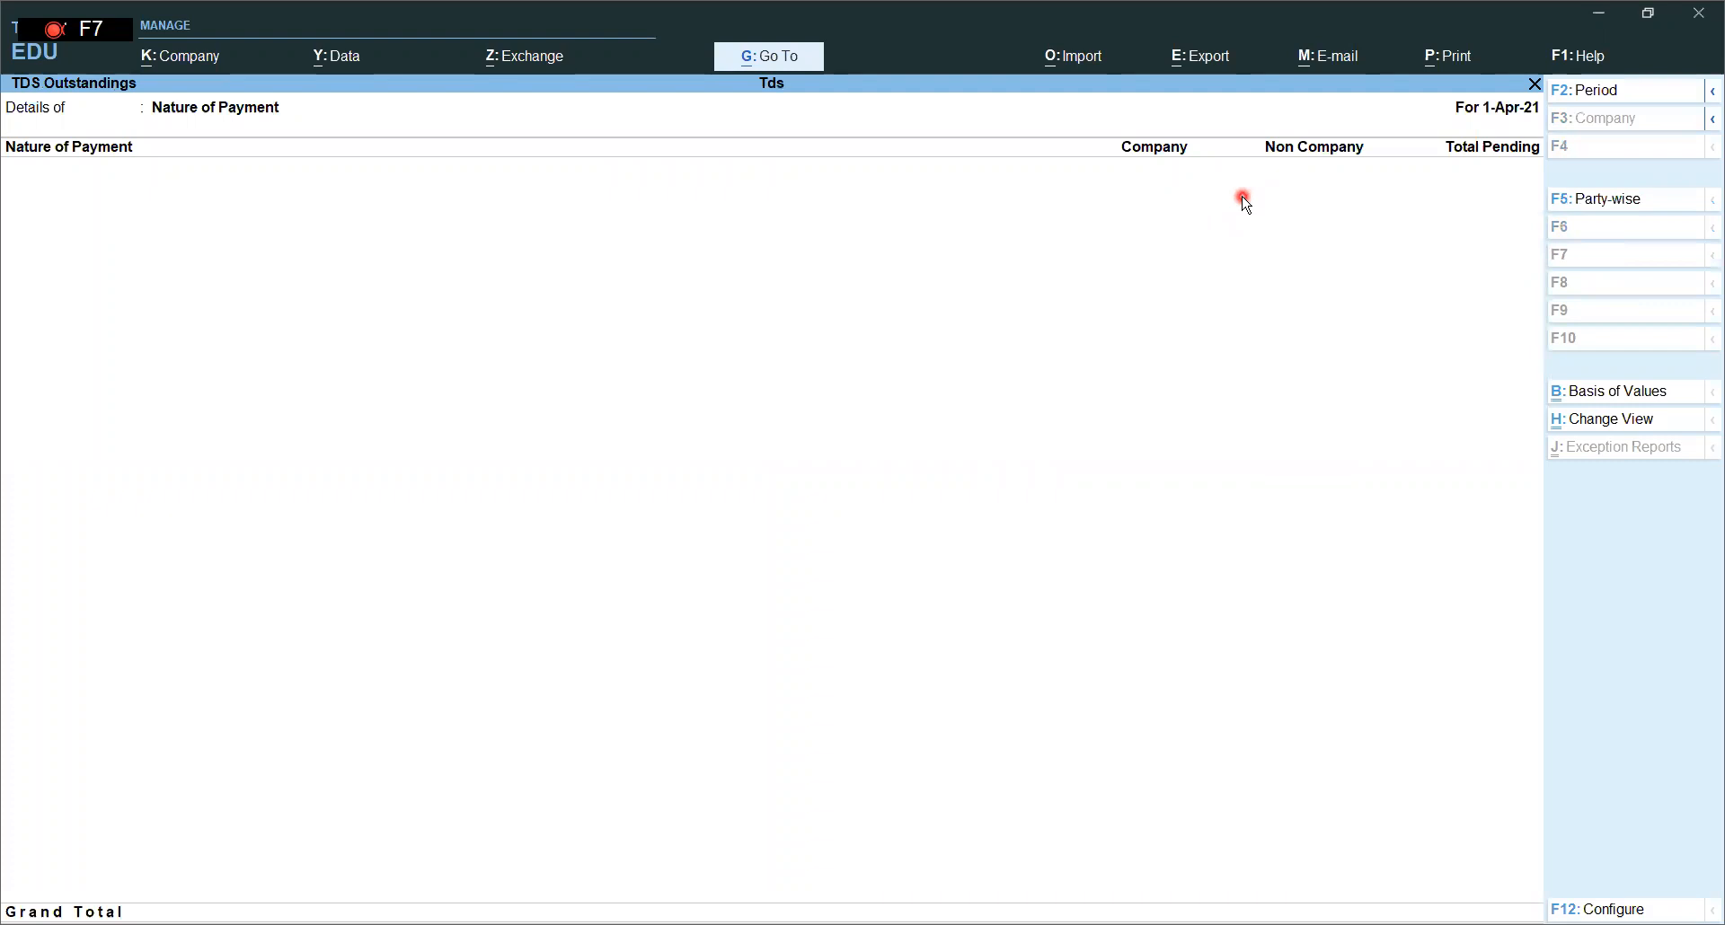
key("Escape")
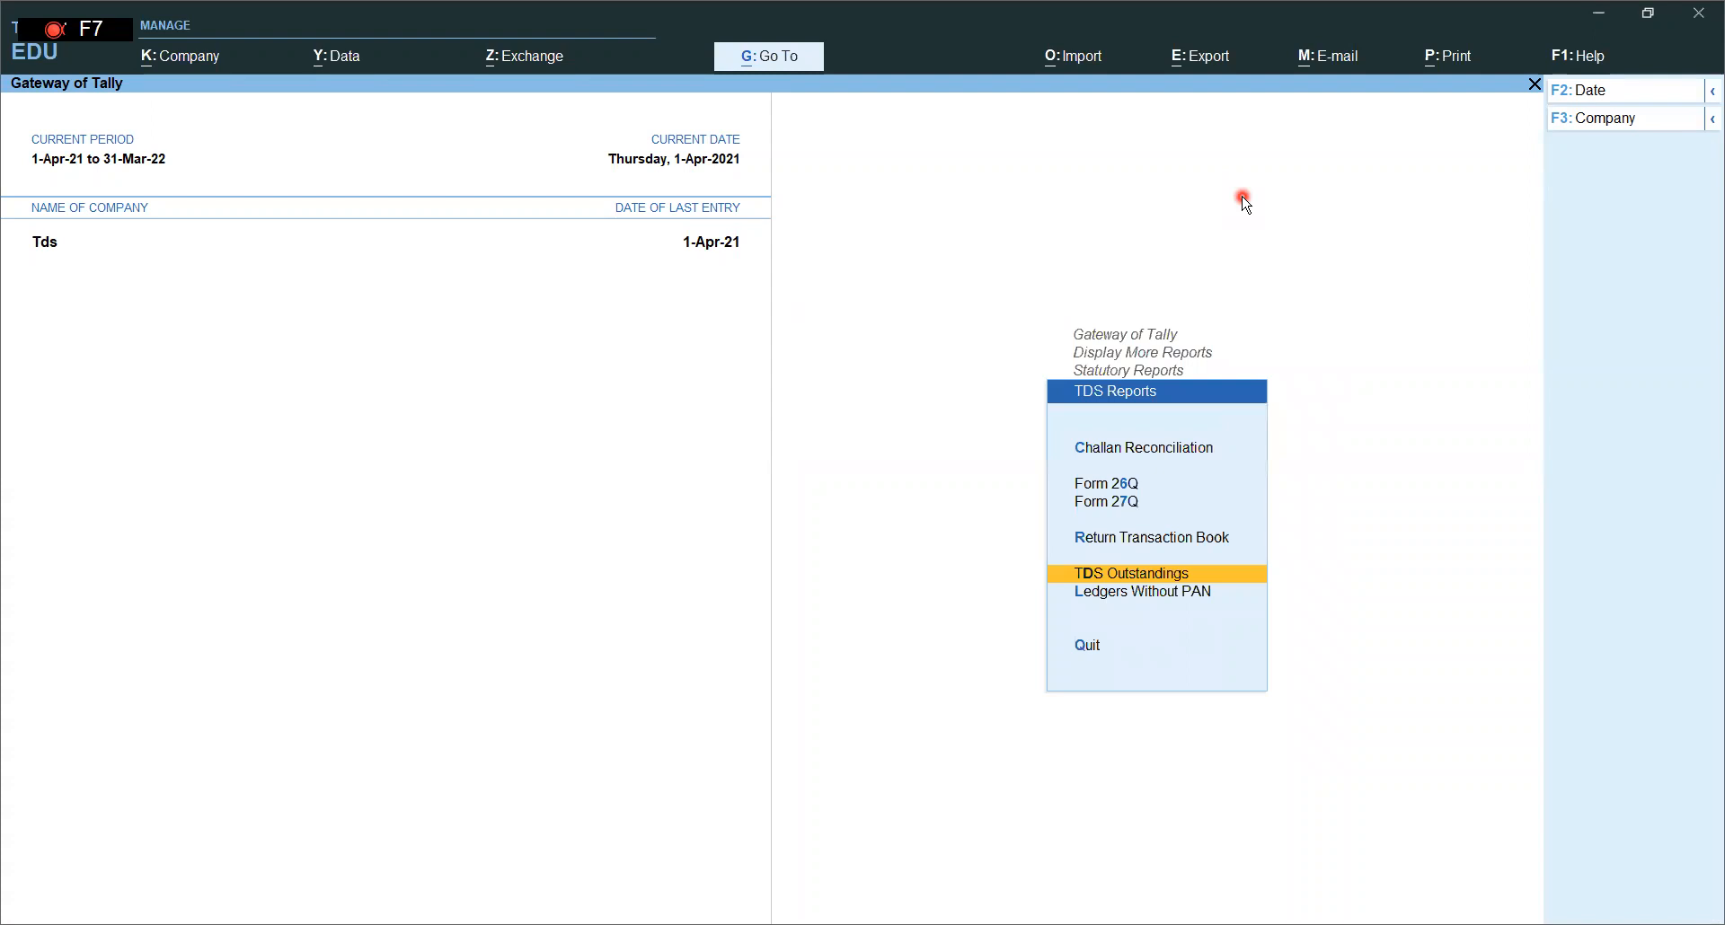
key("Escape")
key("Escape")
key("Escape")
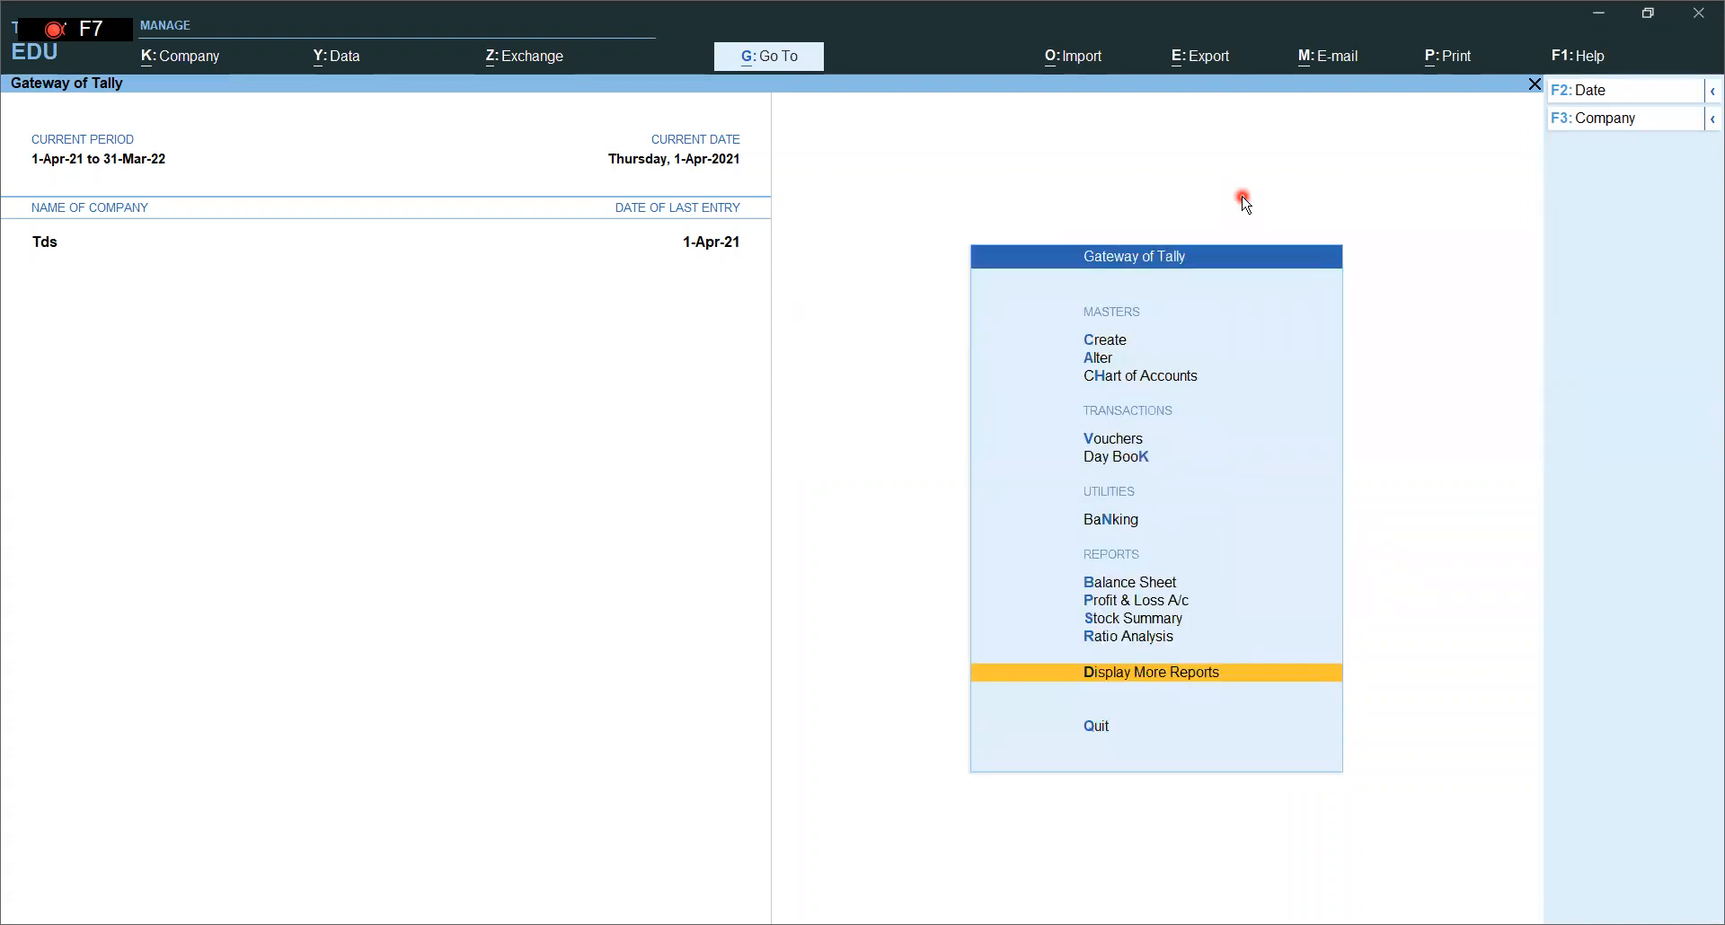